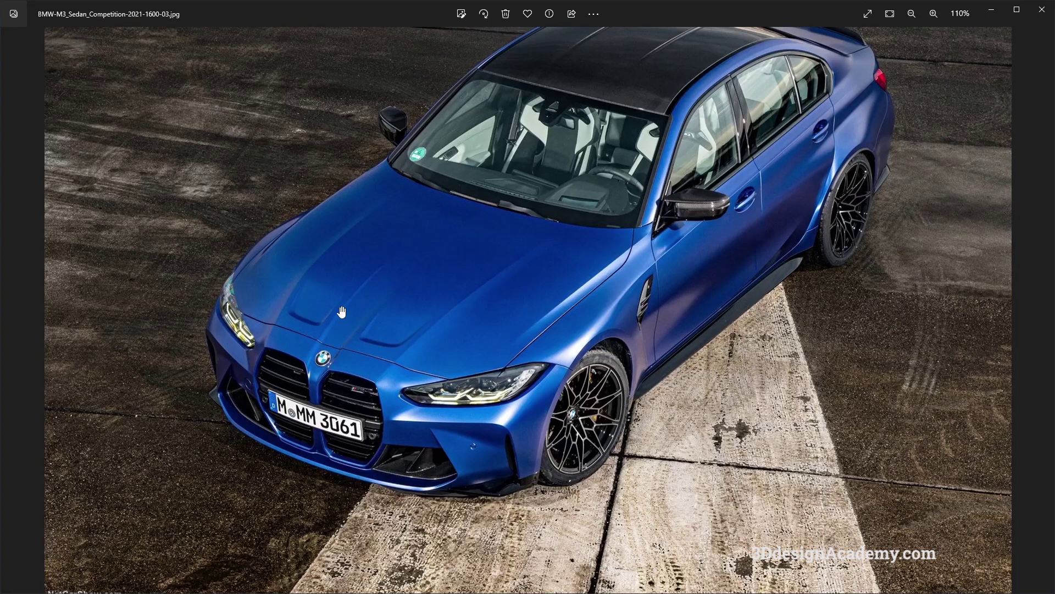
key("Right")
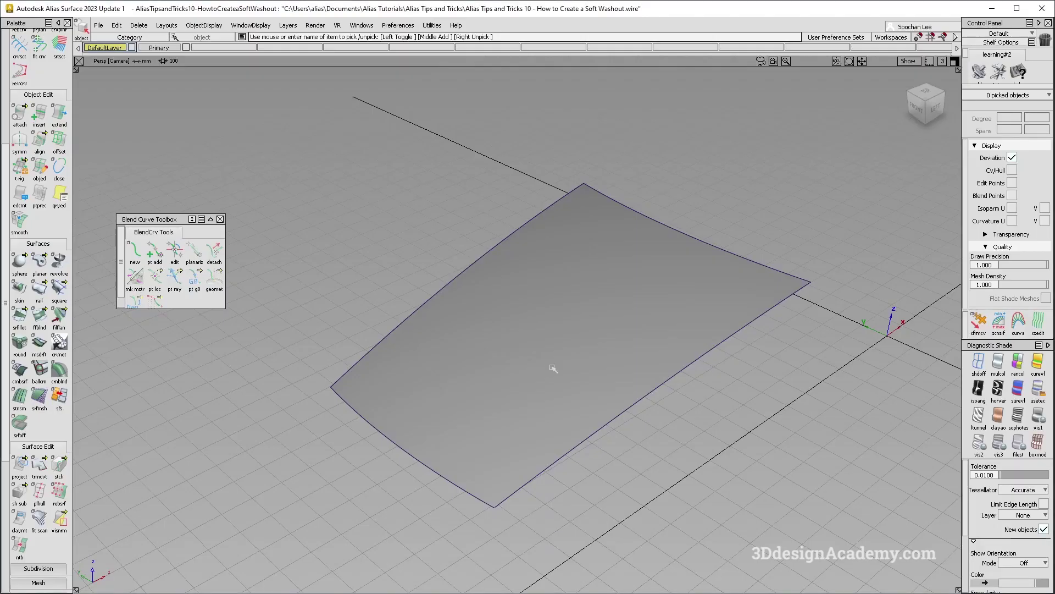
left_click_drag(570, 344, 572, 431, "alt+shift")
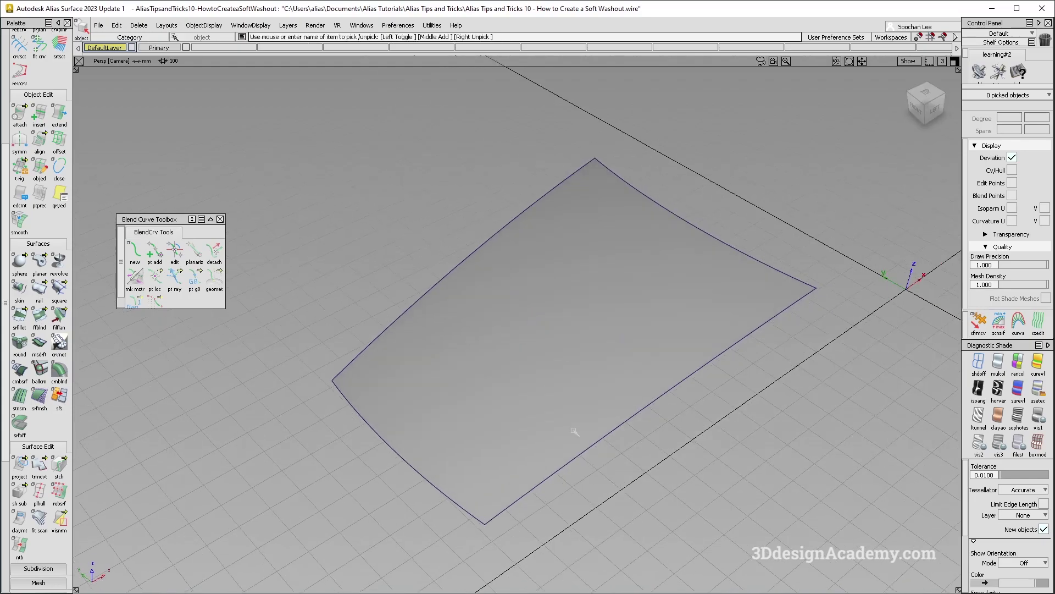
left_click_drag(550, 497, 569, 357, "alt+shift")
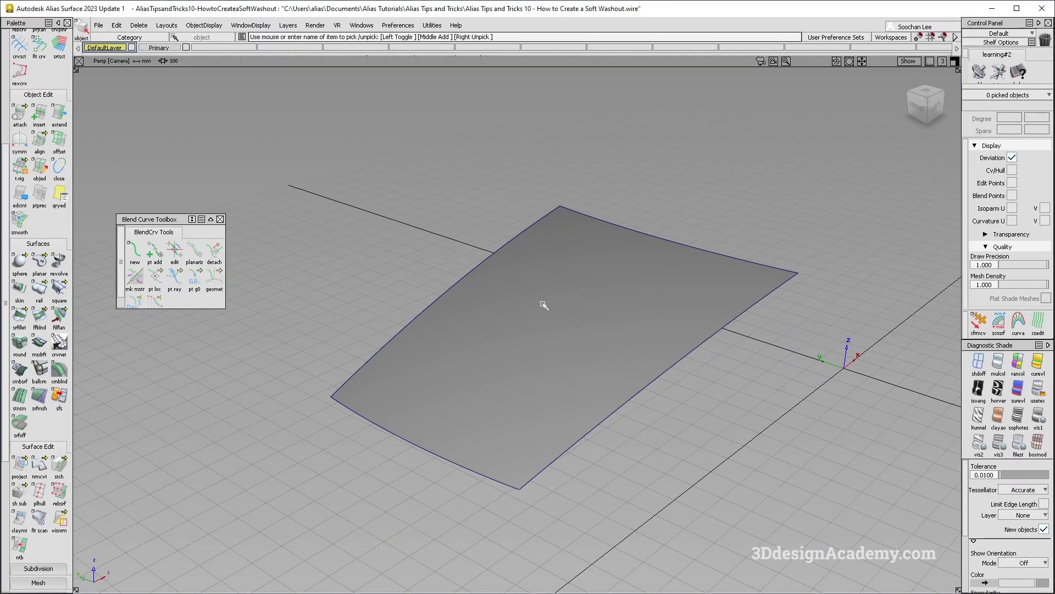
With shading off in the top view, draw a straight edit point curve lengthwise across the surface, extending past both ends
key("F6")
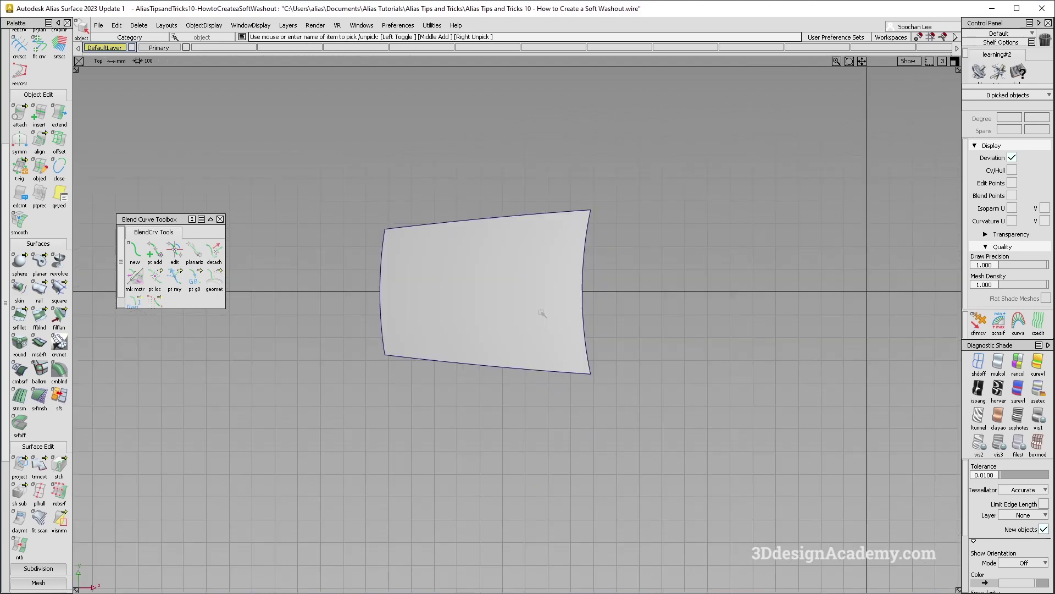
middle_click_drag(495, 314, 529, 311, "alt+shift")
left_click_drag(535, 357, 549, 283, "ctrl+shift")
left_click(979, 365)
right_click_drag(638, 292, 601, 284, "alt+shift")
middle_click_drag(601, 283, 600, 293, "alt+shift")
left_click_drag(537, 339, 452, 138, "ctrl+shift")
scroll(40, 98, "up", 3)
scroll(40, 90, "up", 3)
double_click(40, 61)
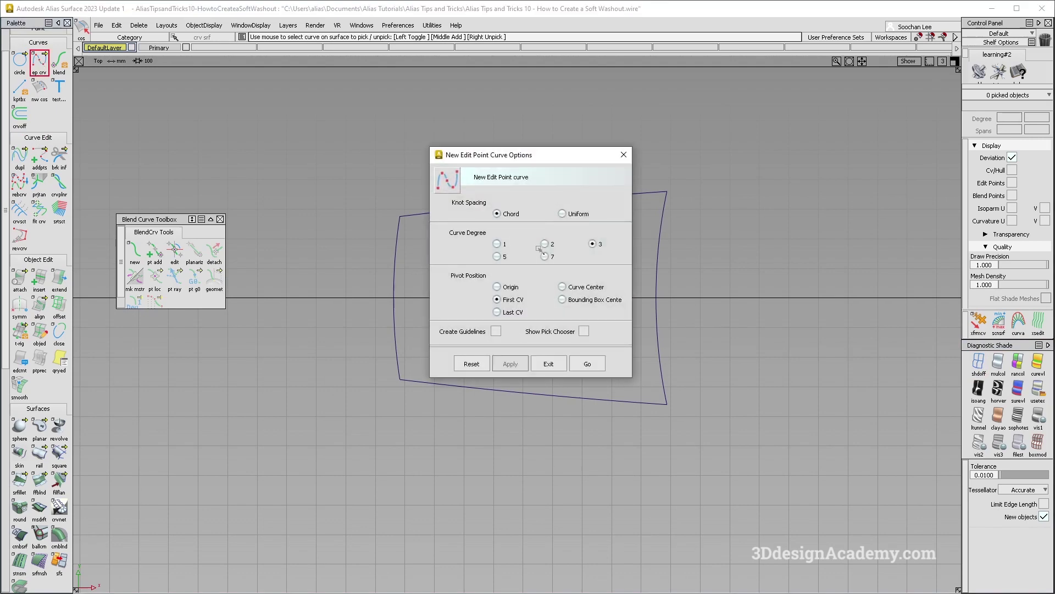
left_click(588, 360)
left_click(373, 319)
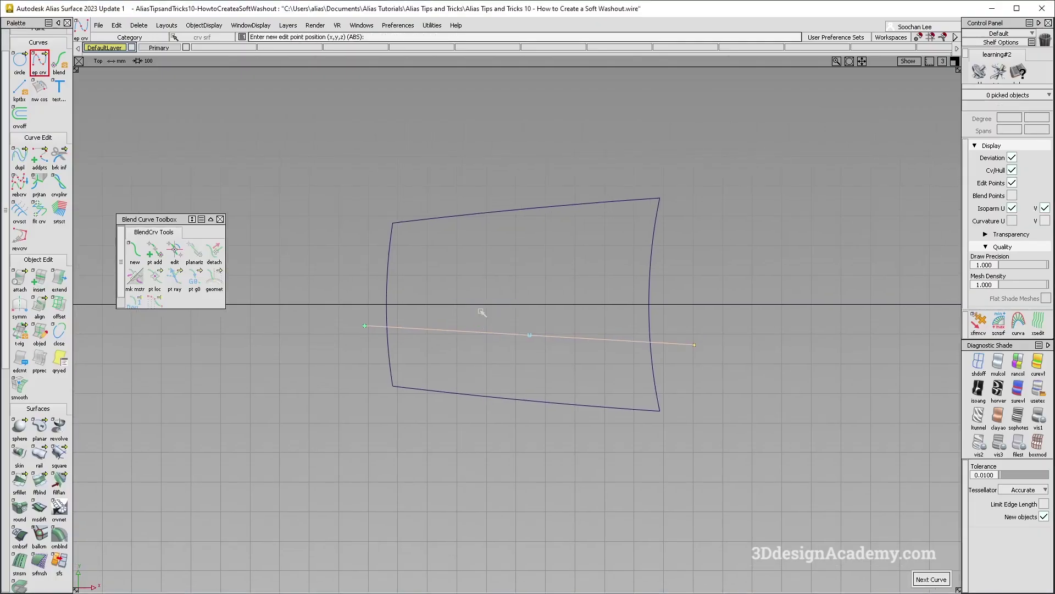
Move the new curve slightly farther from the centre line in the top view
left_click_drag(502, 356, 552, 407, "ctrl+shift")
middle_click_drag(551, 407, 552, 356, "ctrl+shift")
right_click_drag(551, 357, 552, 361)
left_click_drag(542, 341, 493, 247, "ctrl+shift")
Project the curve onto the surface along the top view direction as a curve on surface
scroll(21, 490, "down", 5)
left_click(20, 525)
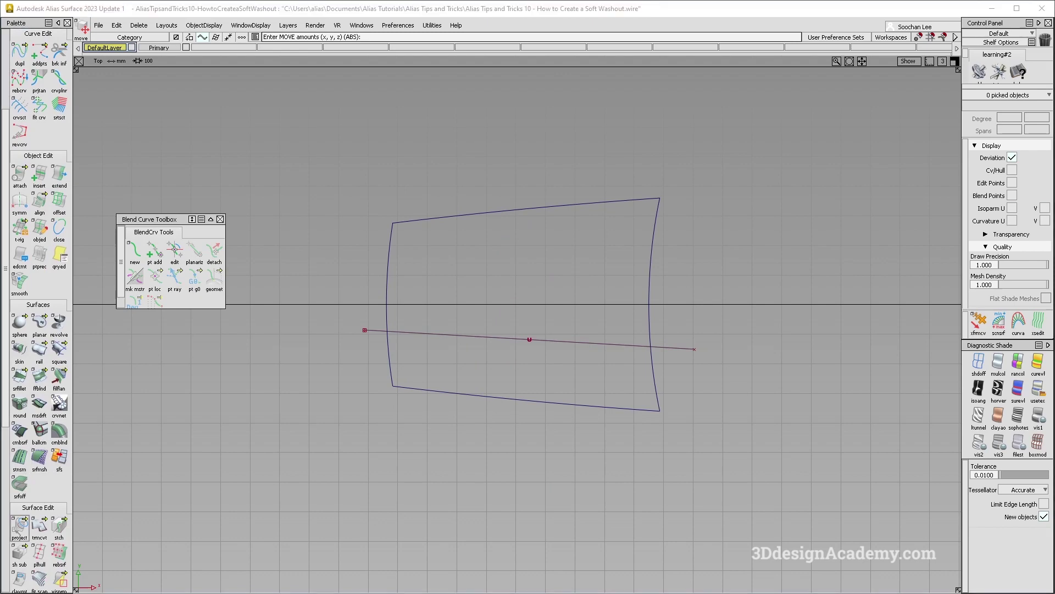
left_click(501, 397)
left_click(503, 338)
key("space")
key("F8")
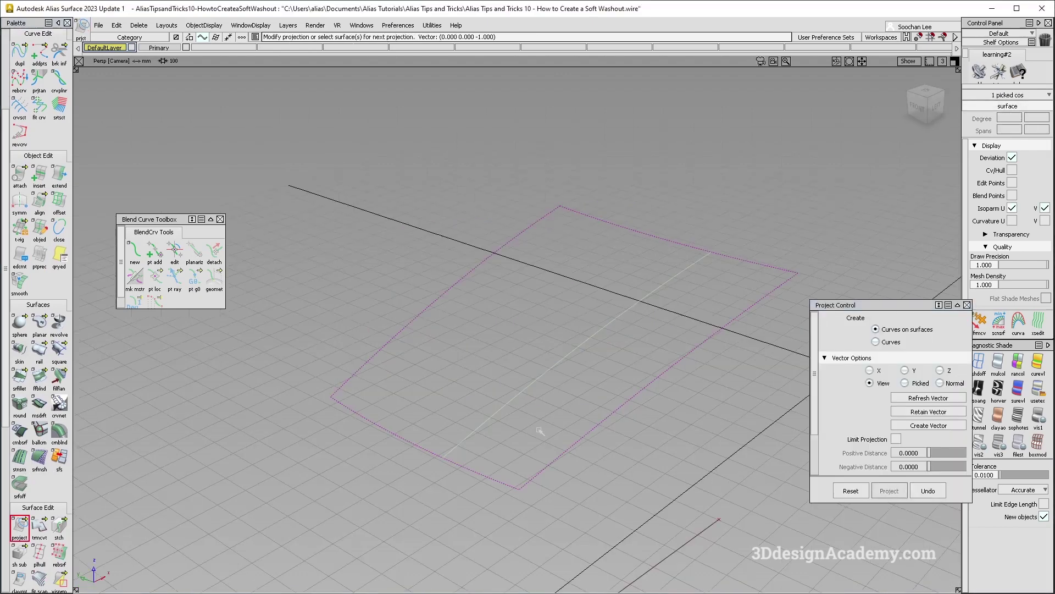
Trim the surface along the projected curve, keeping only the narrow side strip
left_click_drag(561, 382, 547, 420, "alt+shift")
left_click_drag(478, 471, 451, 265, "ctrl+shift")
left_click_drag(39, 527, 59, 527)
left_click_drag(641, 313, 605, 359, "alt+shift")
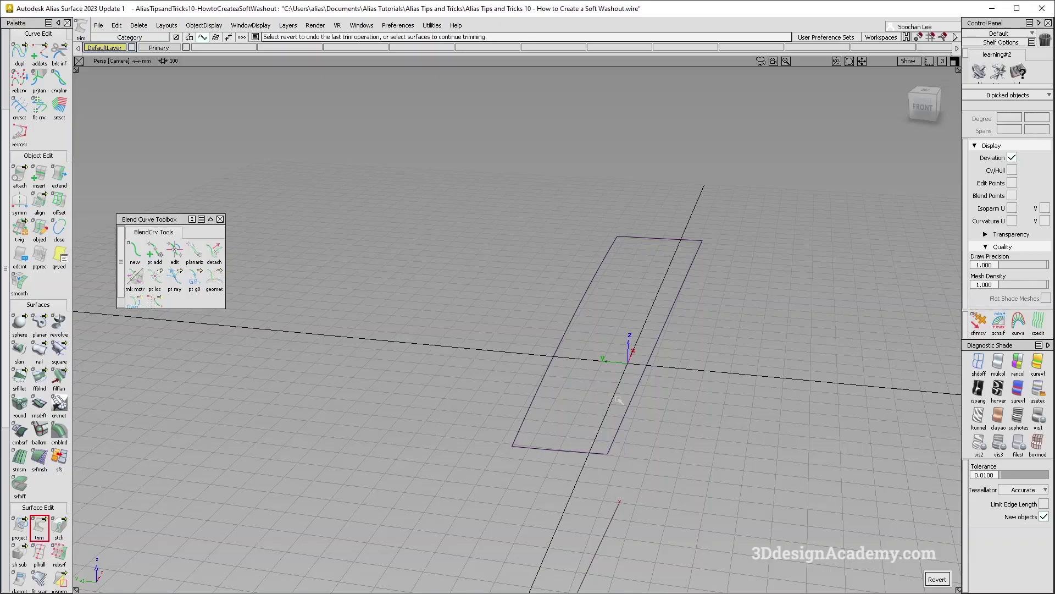
Make a copy of the trimmed strip in place and untrim it to restore the full surface
left_click_drag(610, 343, 498, 354, "alt+shift")
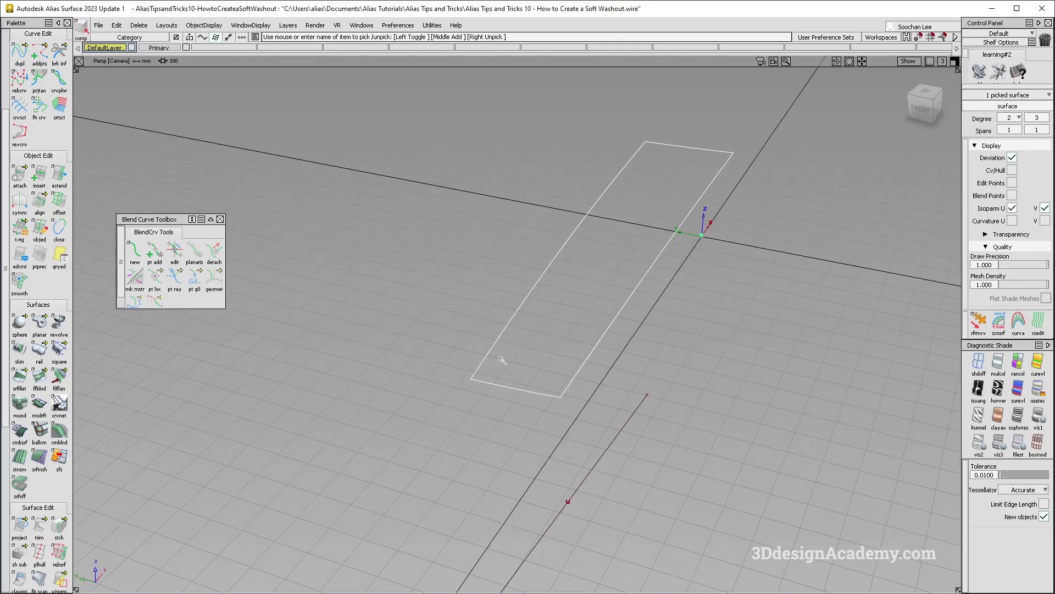
key("ctrl+v")
left_click(80, 527)
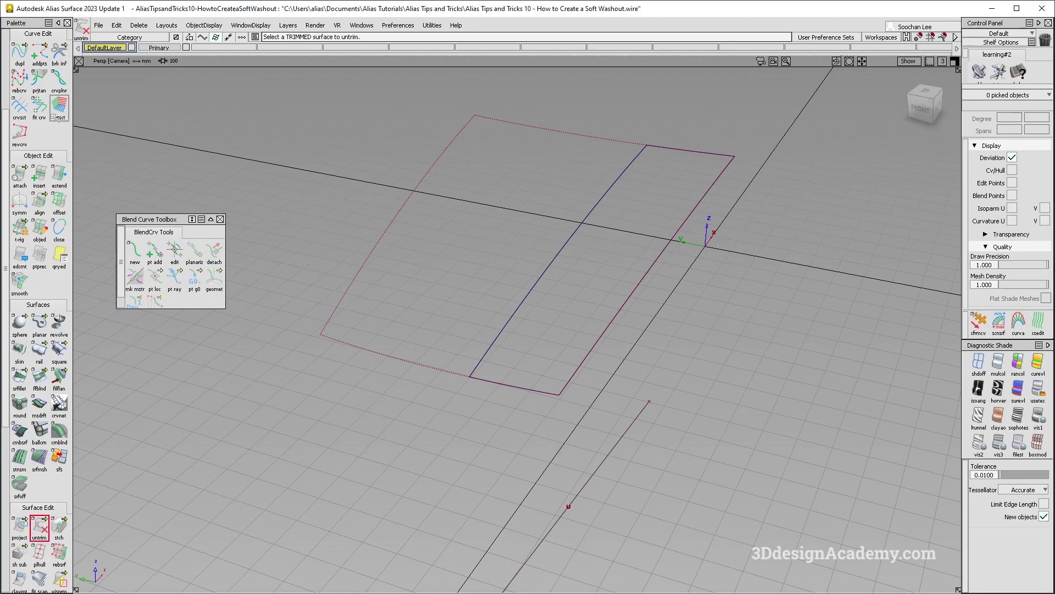
Duplicate the front edge of the untrimmed surface as a free curve and move the curve slightly below it
scroll(58, 108, "up", 1)
left_click(19, 74)
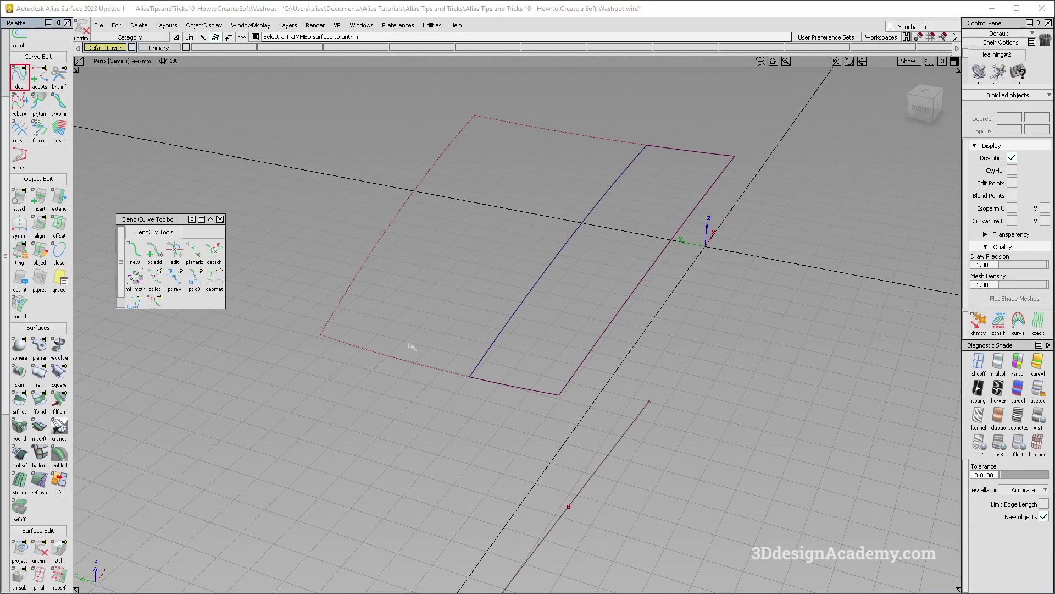
left_click(450, 371)
middle_click_drag(412, 370, 456, 404, "alt+shift")
middle_click_drag(473, 482, 482, 418, "ctrl+shift")
right_click_drag(482, 418, 528, 393)
left_click_drag(528, 393, 611, 316, "alt+shift")
middle_click_drag(613, 310, 584, 326, "alt+shift")
left_click_drag(585, 325, 608, 271, "alt+shift")
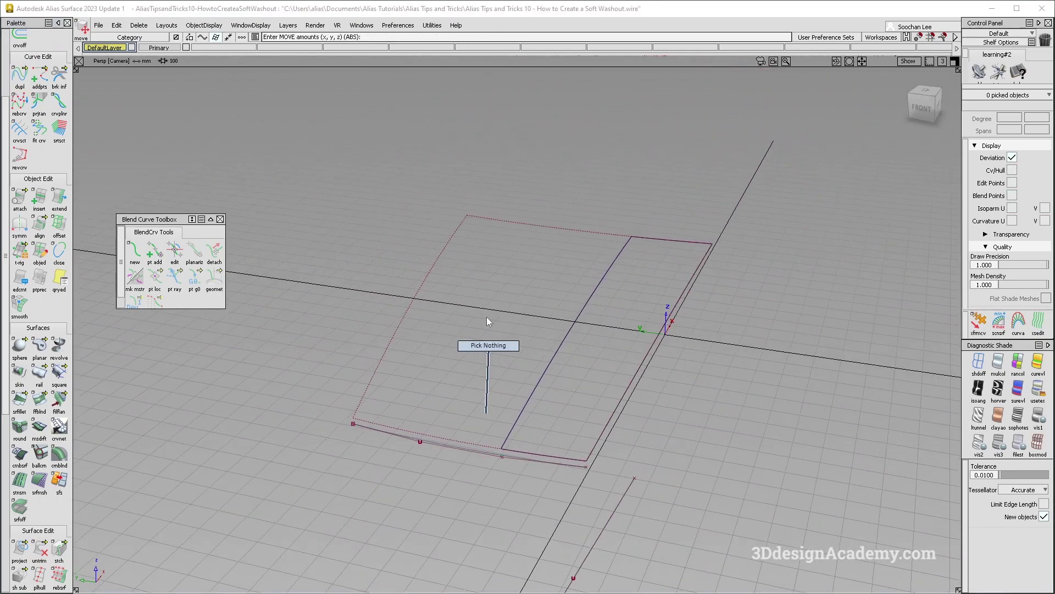
Align the untrimmed surface's front edge to the lowered curve with G0 continuity and the Edge alignment type
double_click(40, 223)
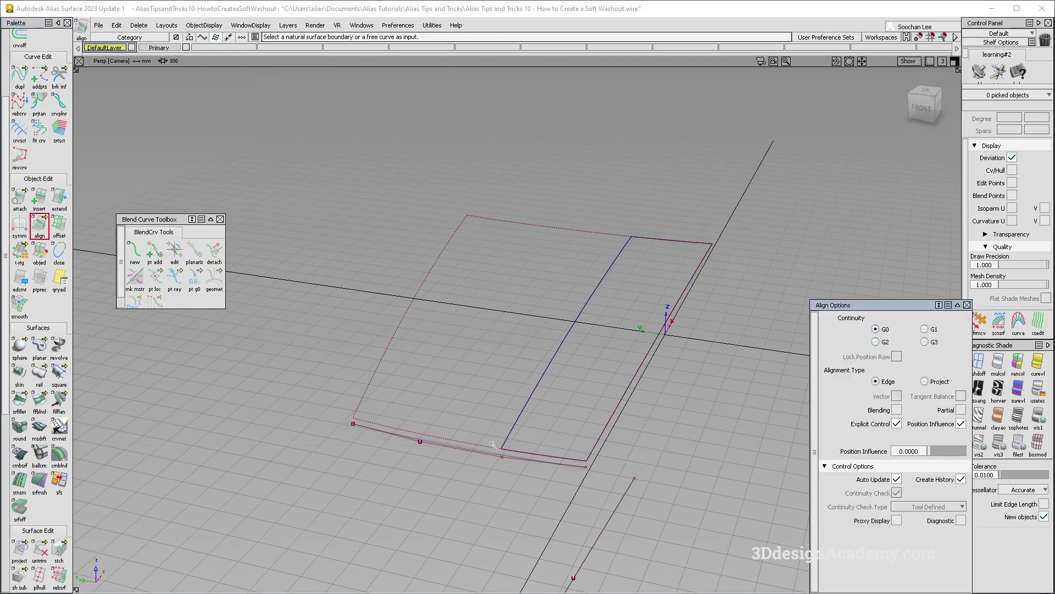
left_click(456, 442)
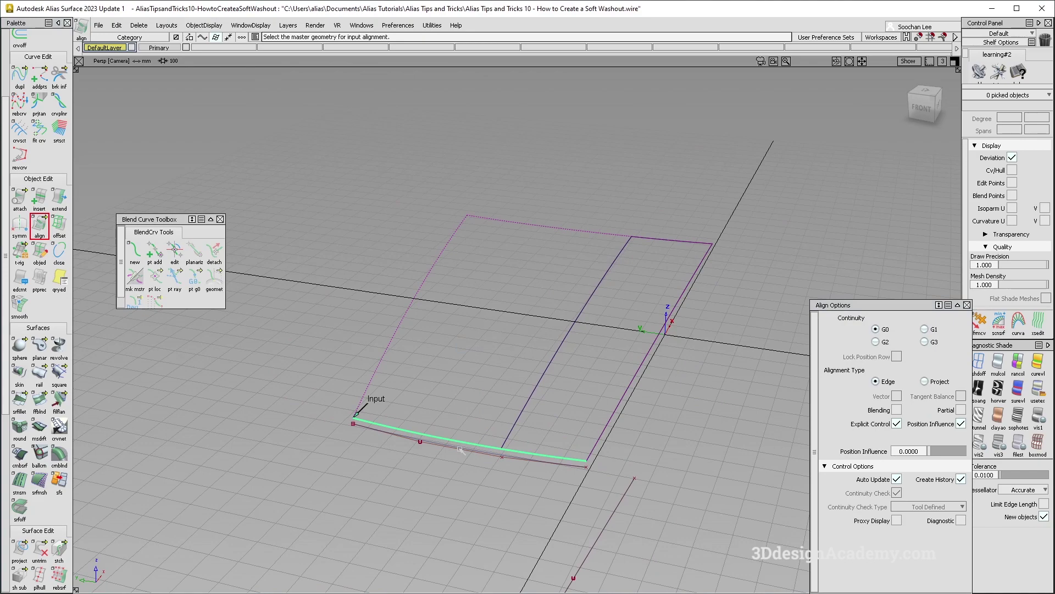
left_click(461, 450)
left_click(923, 107)
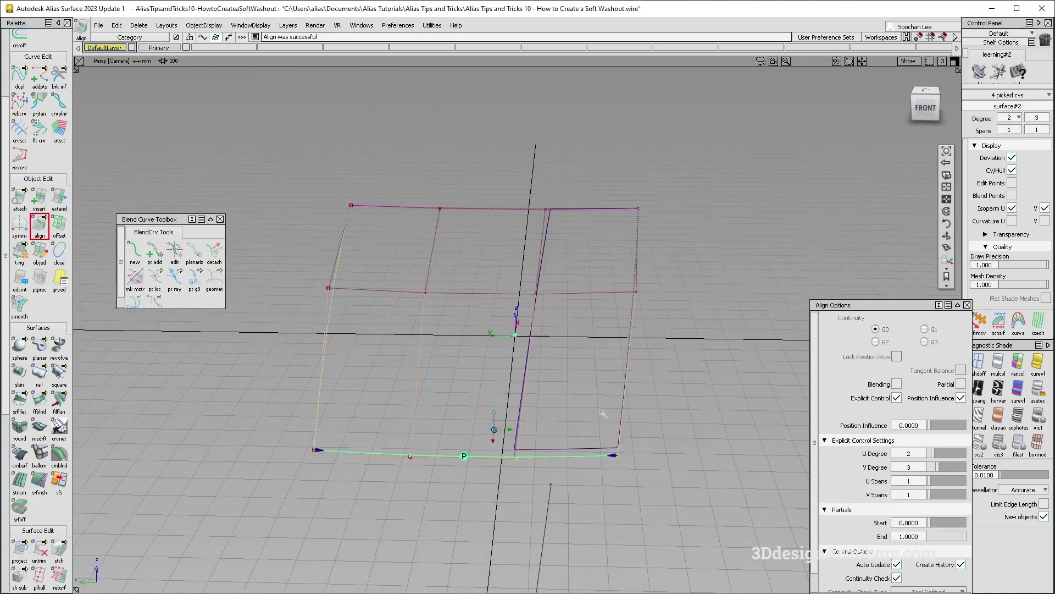
left_click_drag(366, 294, 474, 250, "alt+shift")
left_click_drag(442, 336, 566, 334, "alt+shift")
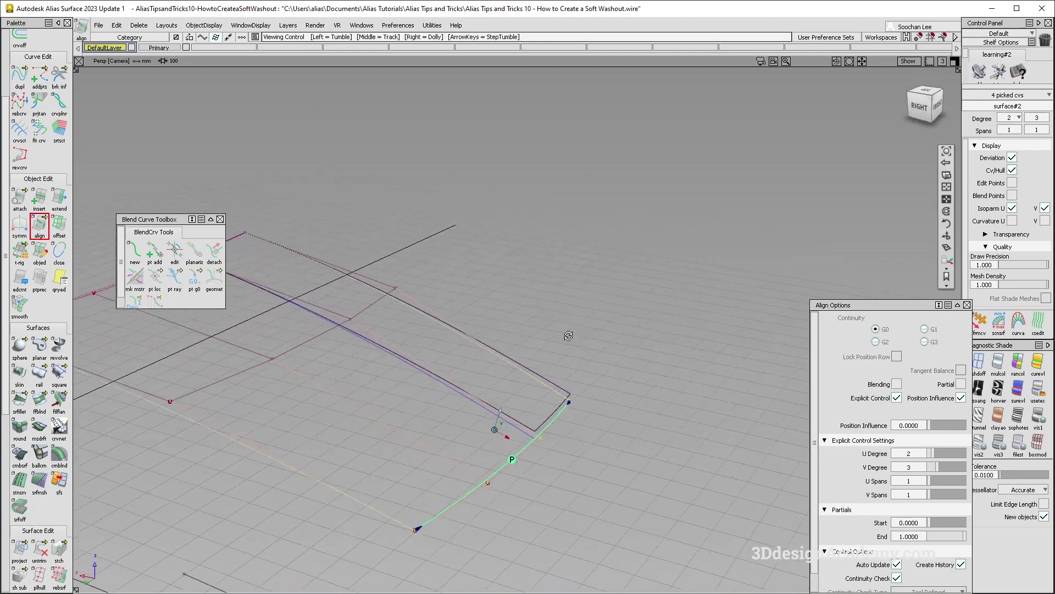
Turn on blending for the alignment with one extra CV row, and clear the selection
left_click(898, 384)
left_click(933, 456)
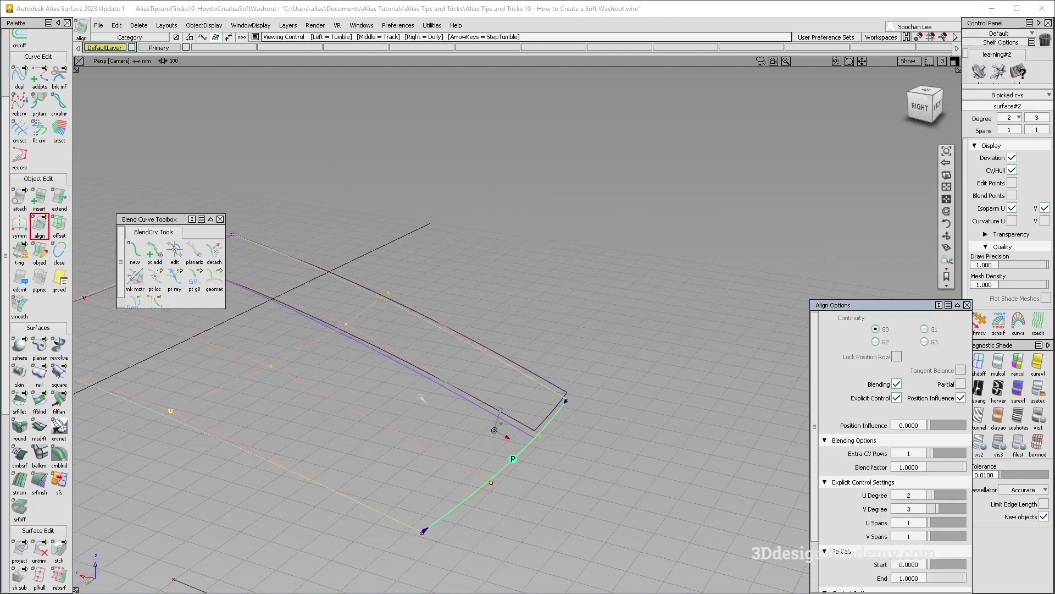
middle_click_drag(454, 468, 563, 468, "alt+shift")
left_click_drag(563, 468, 566, 480, "alt+shift")
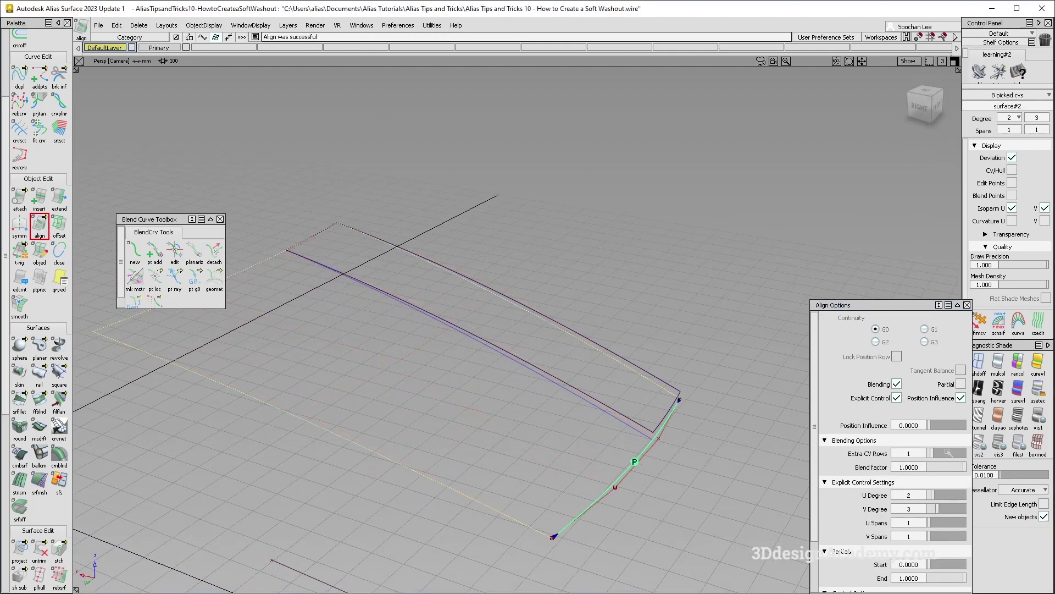
right_click_drag(523, 344, 448, 388, "ctrl+shift")
left_click_drag(438, 348, 451, 420, "ctrl+shift")
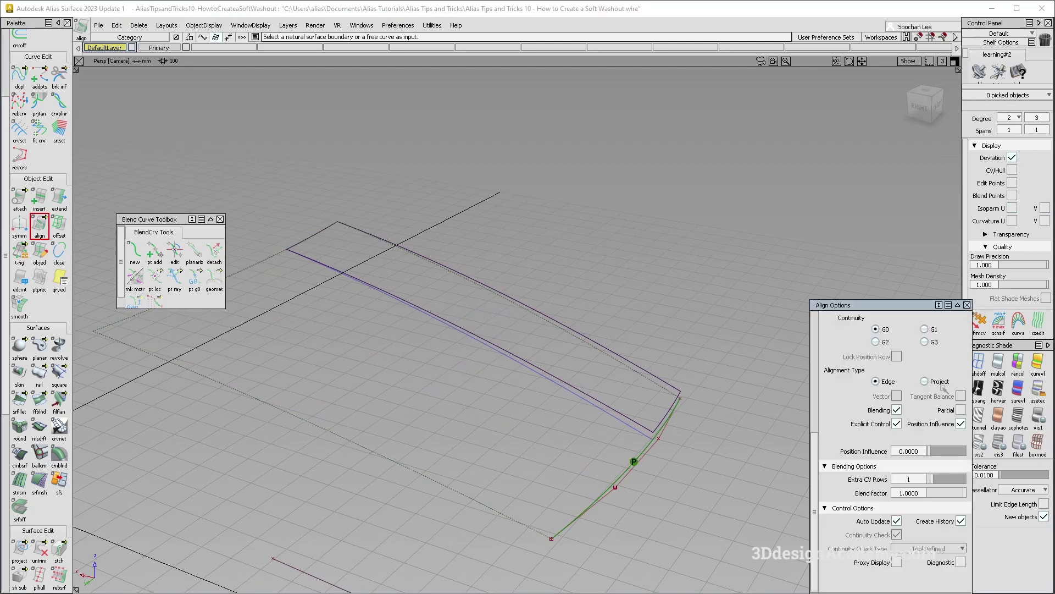
Apply the multi-colour diagnostic shade to the surfaces
left_click(1003, 369)
left_click(650, 421, "alt+shift")
right_click_drag(650, 421, 706, 391, "alt+shift")
mouse_move(707, 391)
left_mouse_down("alt+shift")
mouse_move(359, 292)
mouse_move(542, 349)
mouse_move(537, 325)
mouse_move(418, 181)
left_mouse_up("alt+shift")
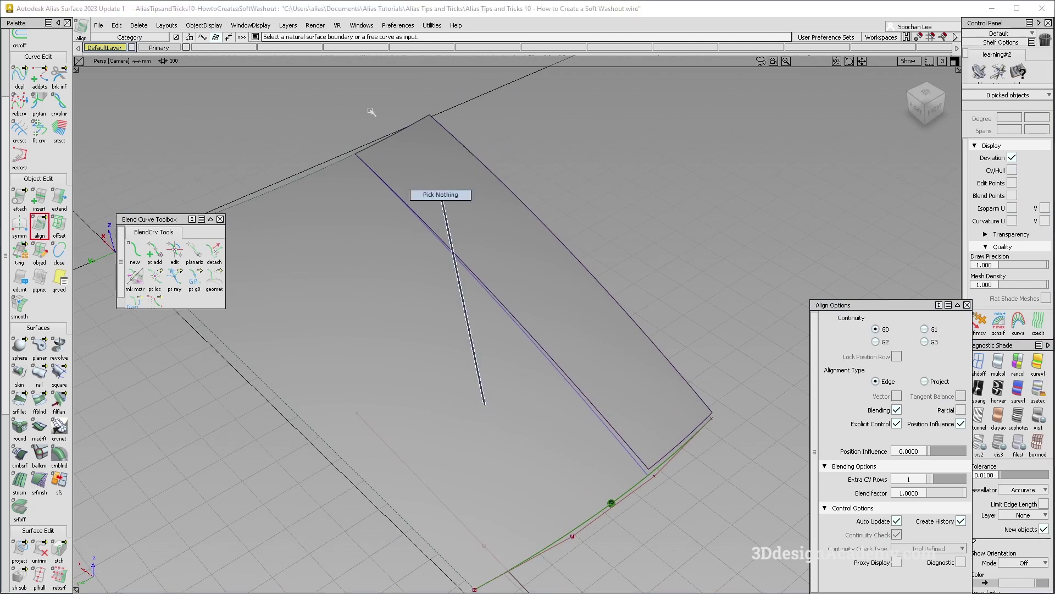
Consult the BMW hood reference photo and draw a short edit point curve down from the trimmed strip's front inner corner
scroll(38, 220, "up", 5)
left_click(39, 99)
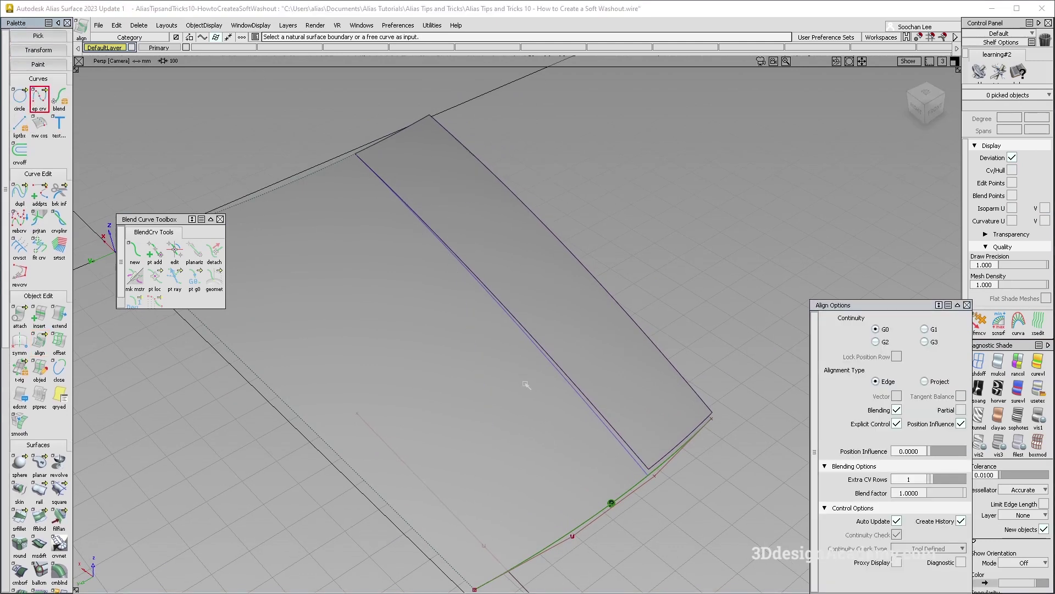
right_click_drag(654, 449, 683, 486, "alt+shift")
middle_click_drag(683, 486, 629, 356, "alt+shift")
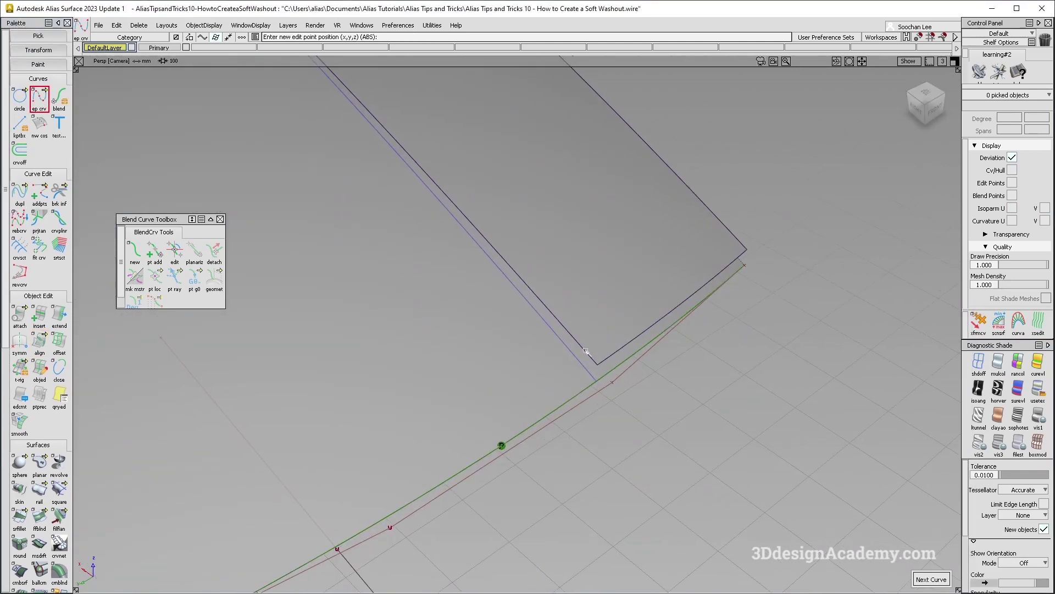
key("alt+Tab")
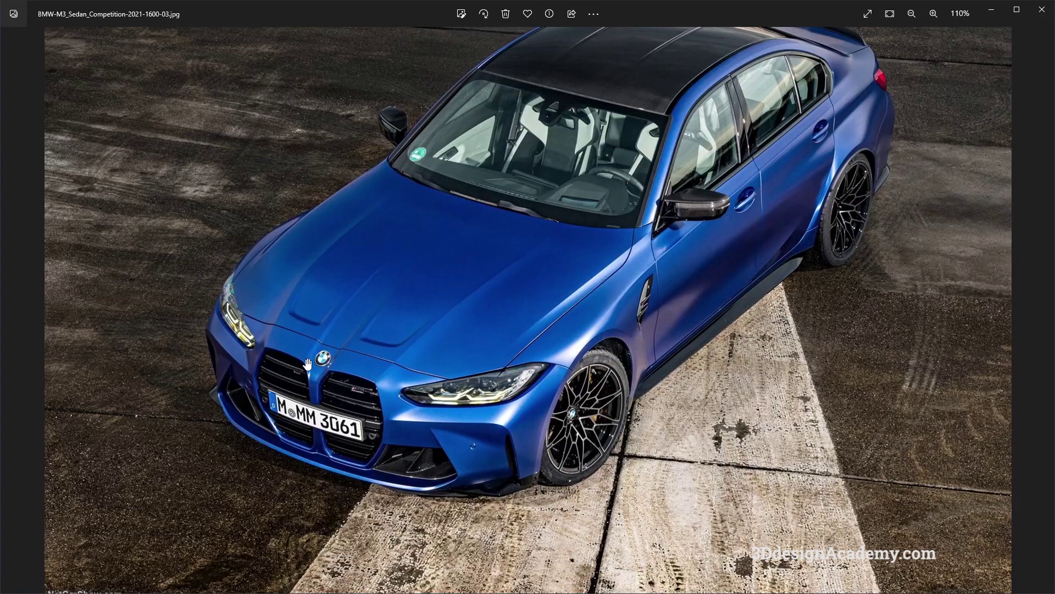
key("alt+Tab")
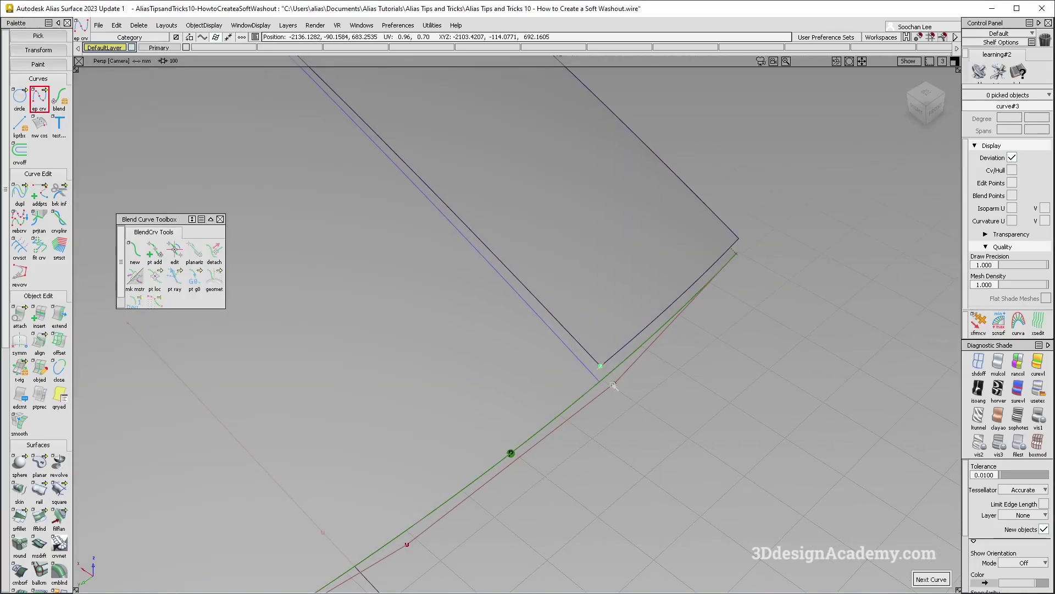
Create a monorail surface sweeping the short curve along the strip's trimmed edge, using one generation and one rail curve with G0 position
double_click(39, 490)
left_click(888, 354)
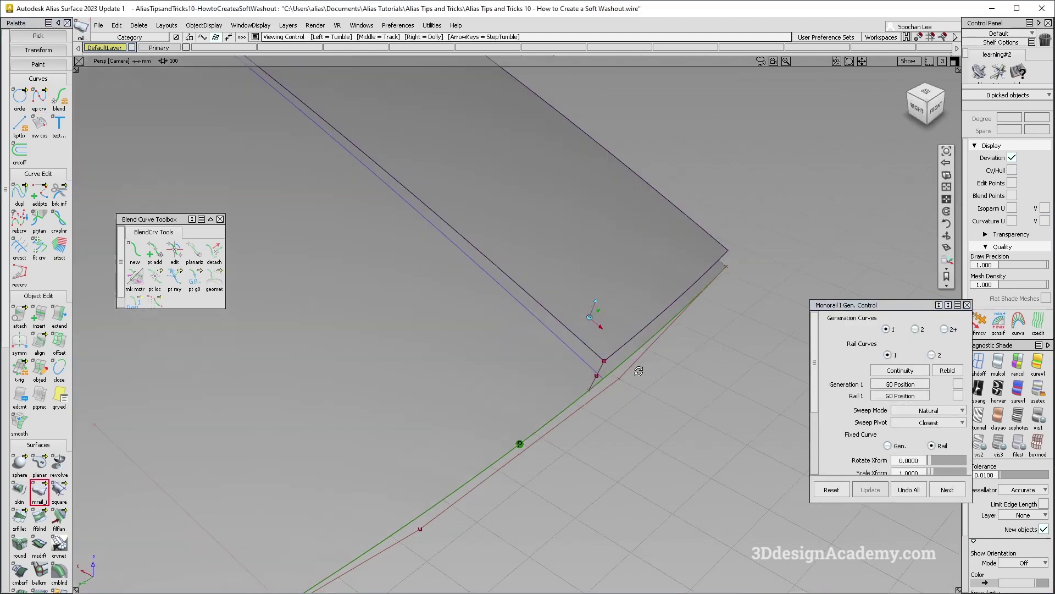
left_click(597, 350)
right_click_drag(597, 351, 531, 346, "alt+shift")
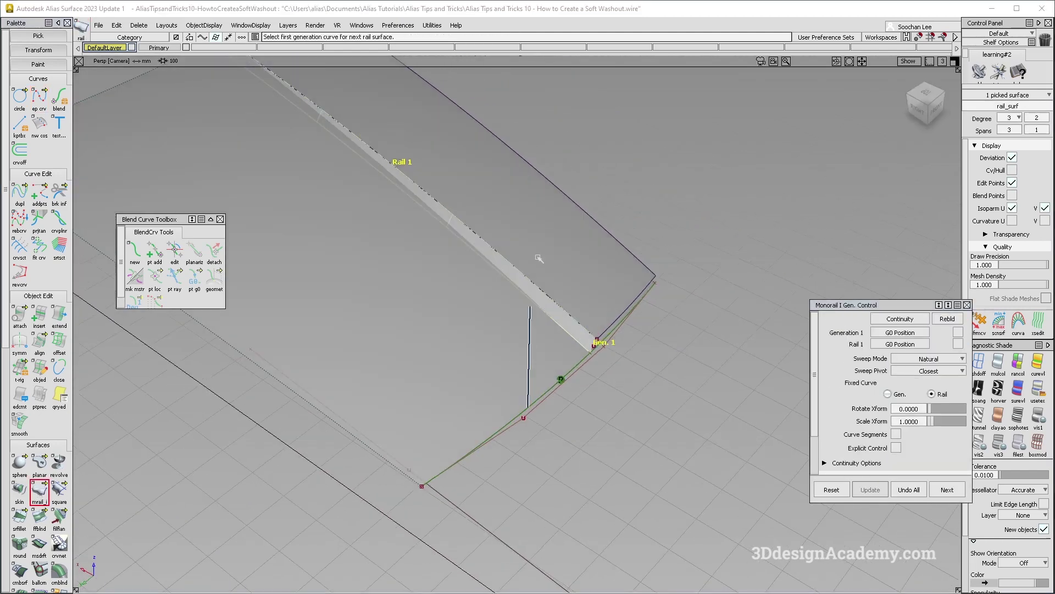
left_click_drag(531, 347, 649, 322, "ctrl+shift")
Turn off blending on the surface aligned to the lowered curve and examine how the step between the surfaces fades out
left_click_drag(407, 258, 509, 243, "alt+shift")
right_click_drag(509, 243, 427, 268, "alt+shift")
left_click_drag(426, 269, 539, 304, "alt+shift")
left_click_drag(593, 434, 528, 373, "alt+shift")
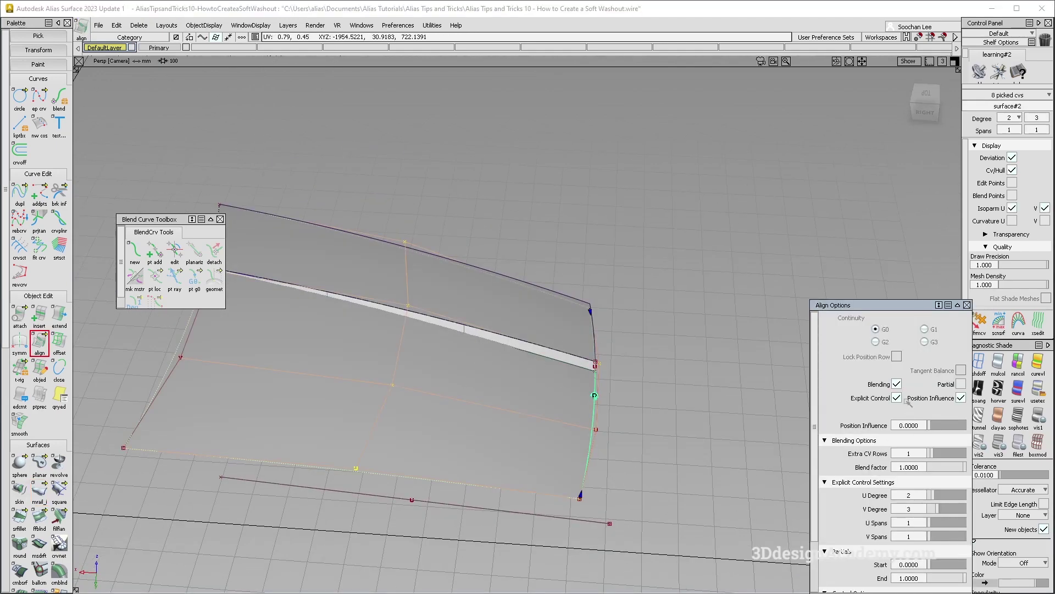
left_click(897, 384)
left_click_drag(459, 370, 313, 311, "alt+shift")
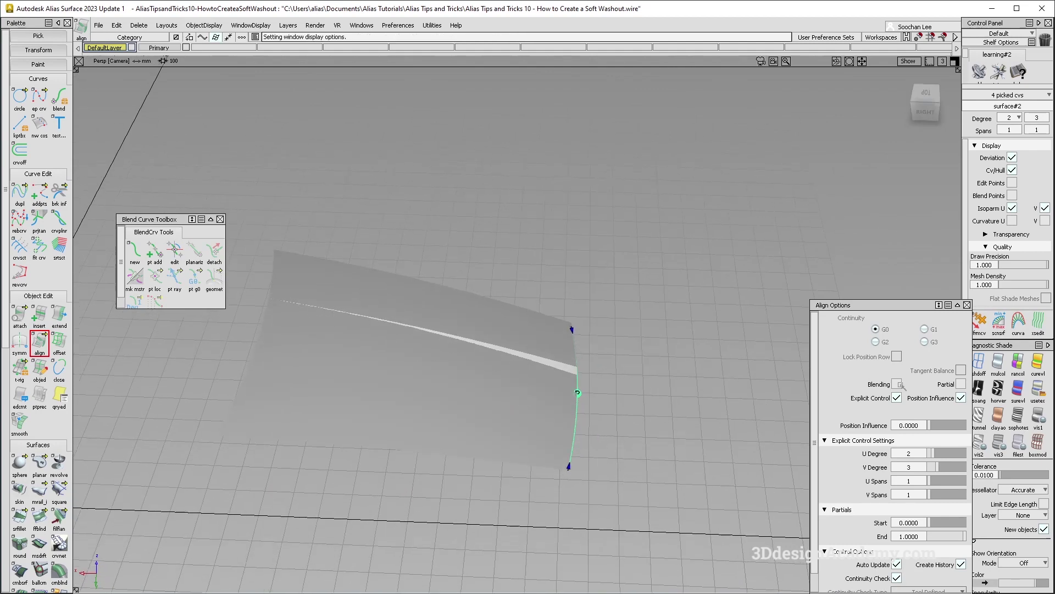
left_click(301, 318)
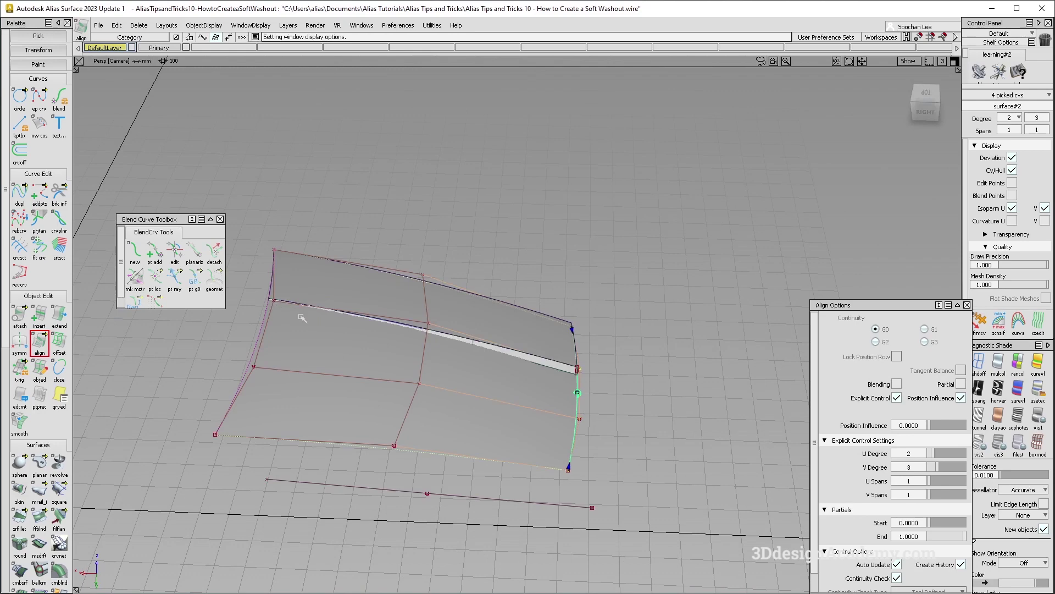
middle_click_drag(385, 357, 412, 346, "alt+shift")
scroll(349, 297, "up", 4)
middle_click_drag(317, 290, 356, 267, "alt+shift")
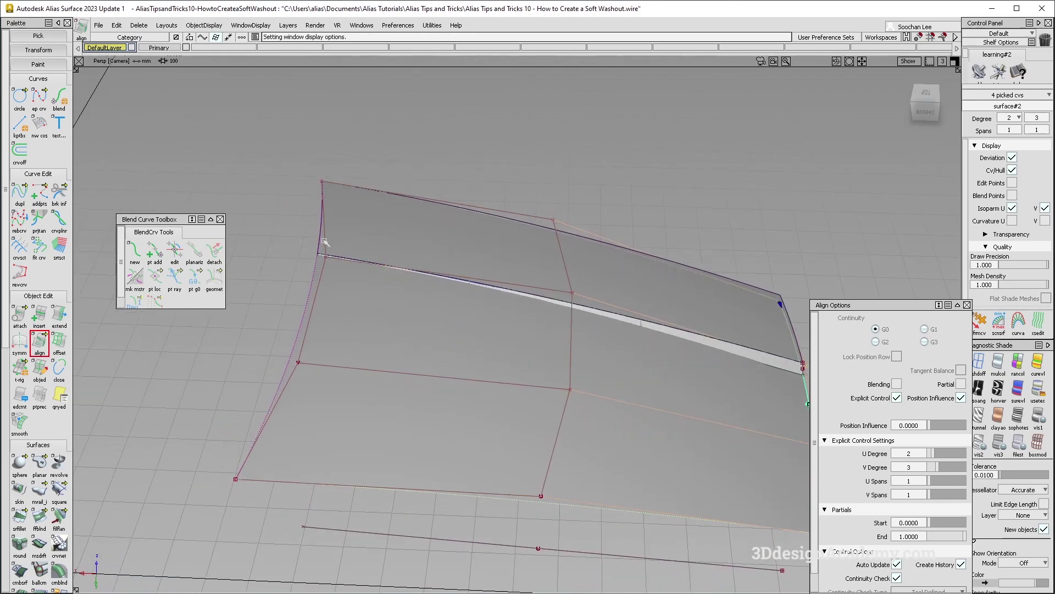
middle_click_drag(642, 349, 460, 301, "alt+shift")
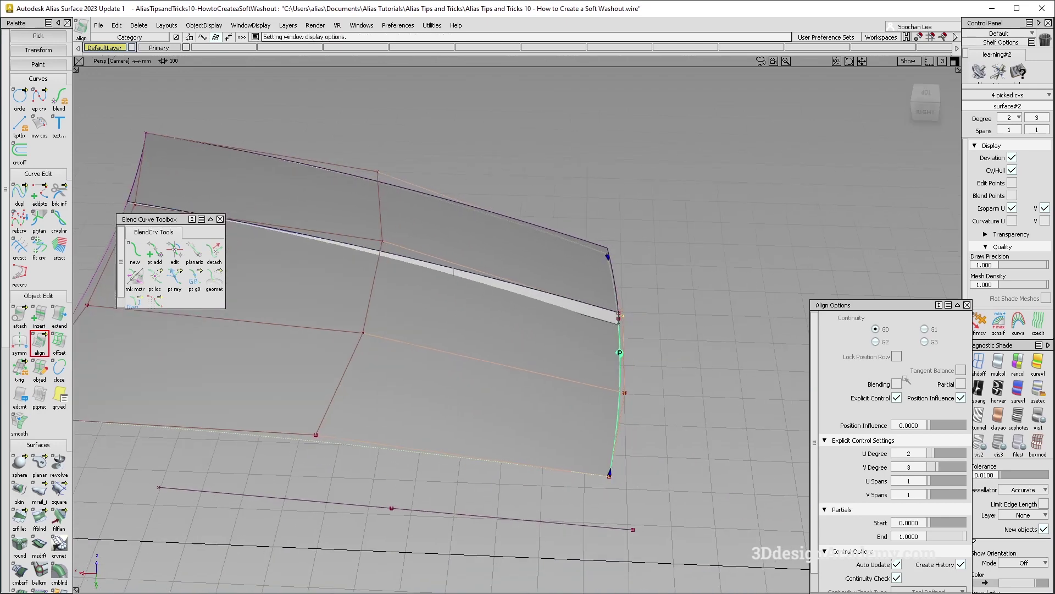
Turn blending on again to compare the shape of the step, and switch it back off
left_click(896, 385)
middle_click_drag(441, 256, 617, 301, "alt+shift")
key("alt+m")
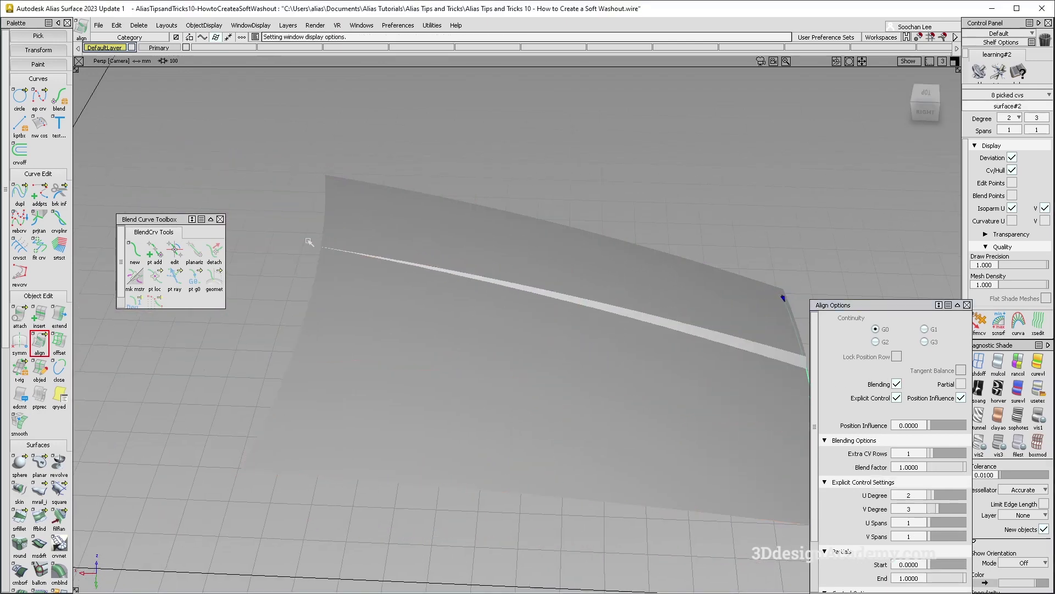
middle_click_drag(491, 323, 414, 258, "alt+shift")
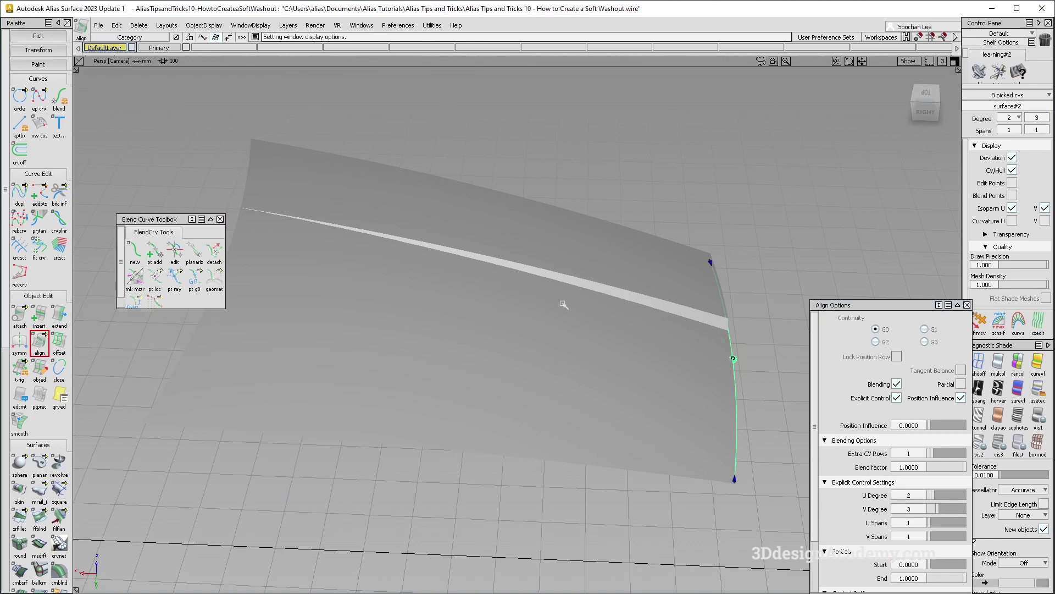
left_click_drag(524, 288, 678, 341, "alt+shift")
left_click(899, 384)
Duplicate the surfaces that form the washout and move the copy straight up above the originals
right_click_drag(566, 386, 495, 325, "alt+shift")
mouse_move(495, 326)
left_mouse_down("alt+shift")
mouse_move(484, 346)
mouse_move(554, 296)
mouse_move(484, 308)
mouse_move(440, 345)
mouse_move(447, 292)
left_mouse_up("alt+shift")
left_click(447, 300)
left_click(433, 379)
mouse_move(434, 378)
left_mouse_down("alt+shift")
mouse_move(433, 410)
mouse_move(465, 398)
left_mouse_up("alt+shift")
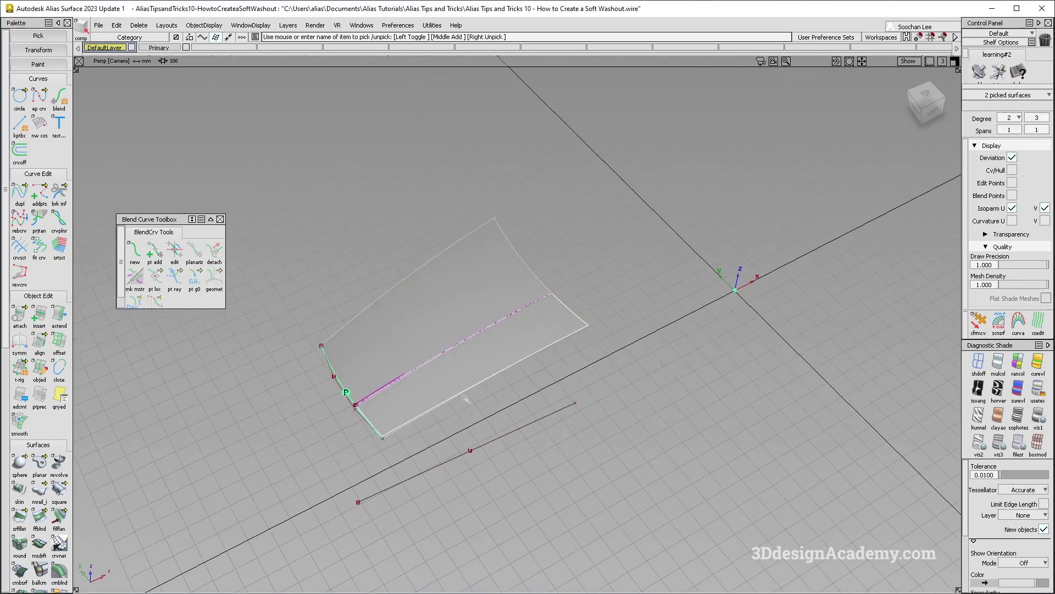
left_click_drag(397, 392, 484, 374, "alt+shift")
right_click_drag(484, 374, 605, 323, "alt+shift")
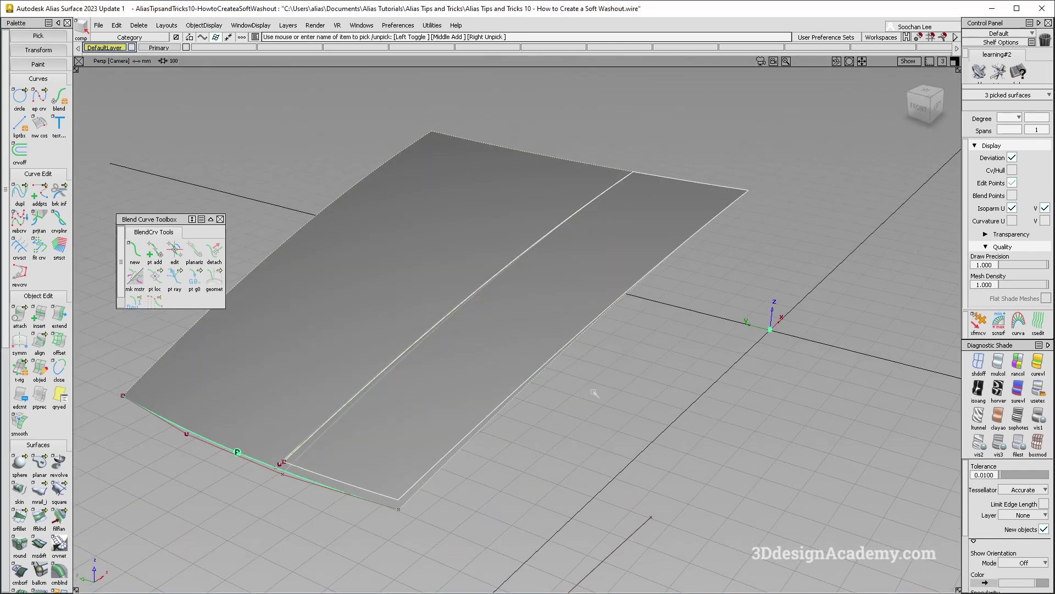
key("ctrl+c")
key("ctrl+v")
left_click_drag(593, 394, 594, 443, "ctrl+shift")
right_click_drag(594, 443, 601, 250)
right_click_drag(600, 250, 581, 225, "alt+shift")
middle_click_drag(582, 225, 594, 314, "alt+shift")
left_click(527, 342, "alt+shift")
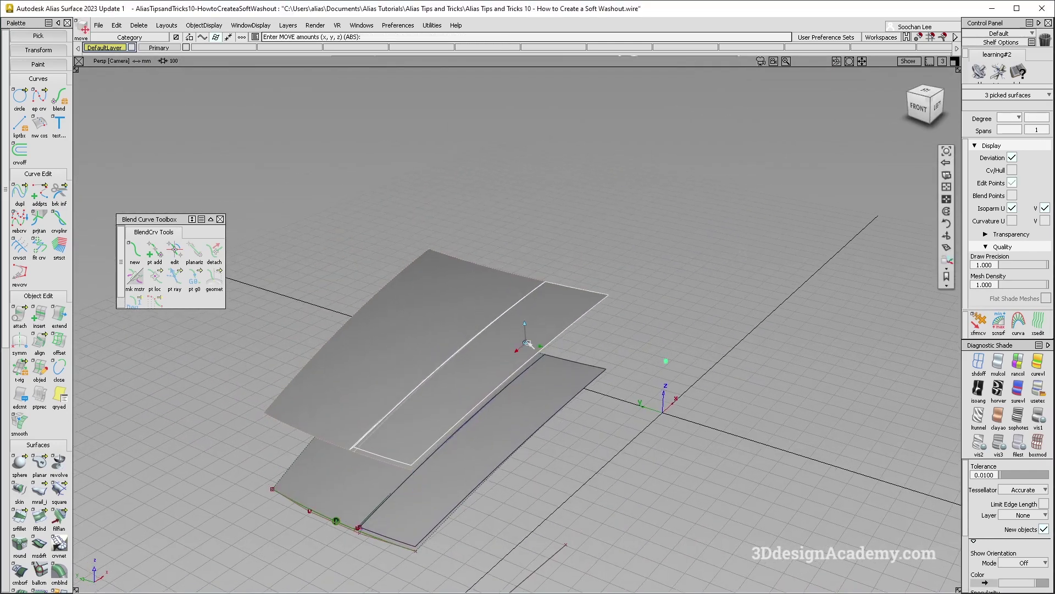
Delete the large lower surface from the raised copy and untrim the copied strip into a full surface
mouse_move(570, 288)
left_mouse_down("alt+shift")
mouse_move(493, 308)
mouse_move(508, 347)
mouse_move(473, 363)
mouse_move(591, 461)
left_mouse_up("alt+shift")
mouse_move(591, 460)
left_mouse_down("ctrl+shift")
mouse_move(630, 307)
mouse_move(430, 306)
left_mouse_up("ctrl+shift")
left_click(554, 424)
key("Delete")
left_click(642, 336)
scroll(39, 522, "down", 5)
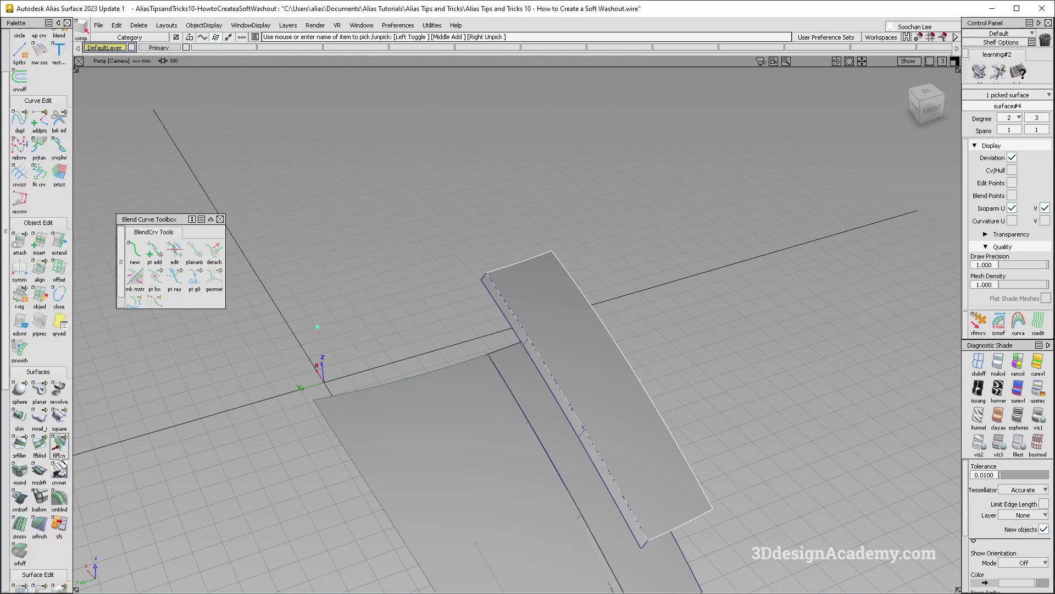
left_click(39, 519)
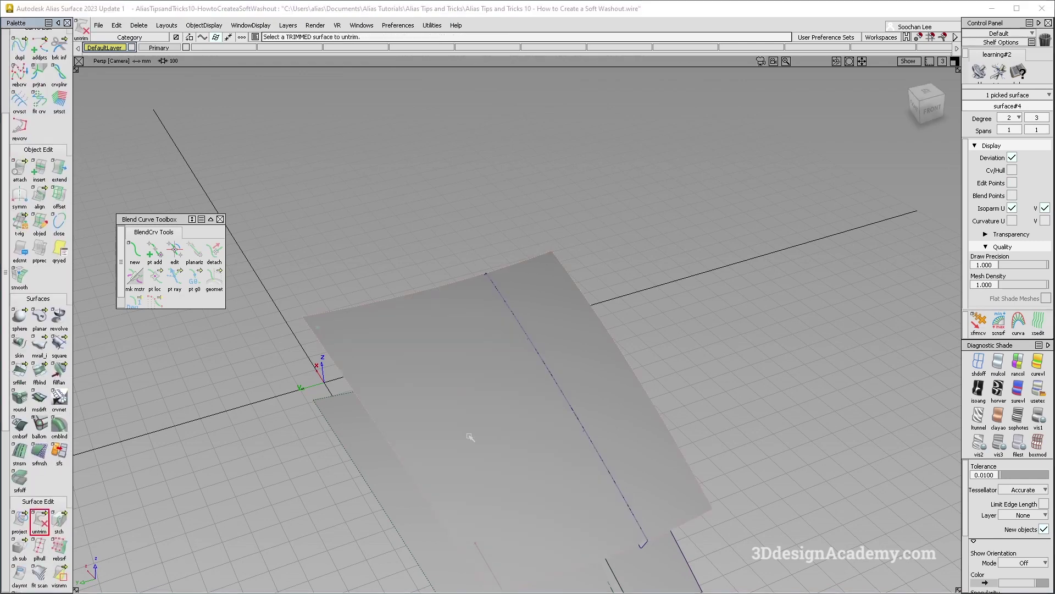
Trim the raised surface back to its side strip along the existing trim curve
left_click_drag(44, 523, 60, 524)
left_click(614, 399)
key("ctrl+c")
key("space")
left_click_drag(662, 345, 582, 412, "ctrl+shift")
Duplicate the raised trimmed strip in place and untrim the duplicate into a full surface
key("ctrl+c")
key("ctrl+v")
left_click_drag(42, 521, 82, 524)
left_click_drag(530, 385, 513, 391, "alt+shift")
left_click(522, 450)
left_click_drag(522, 450, 613, 385, "alt+shift")
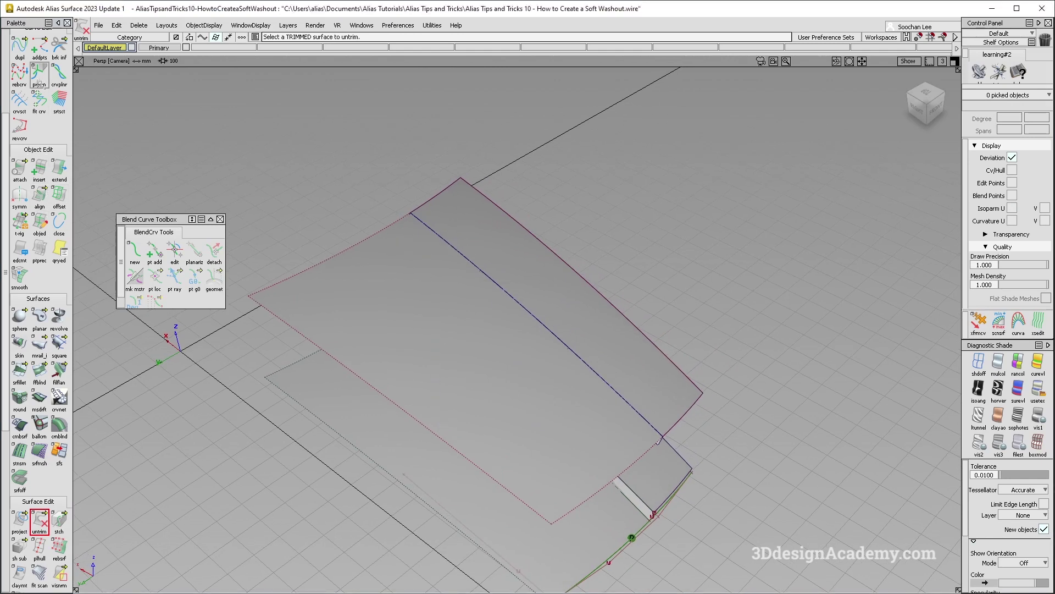
Insert a curve on surface across the raised full surface, close to its rear edge
double_click(39, 168)
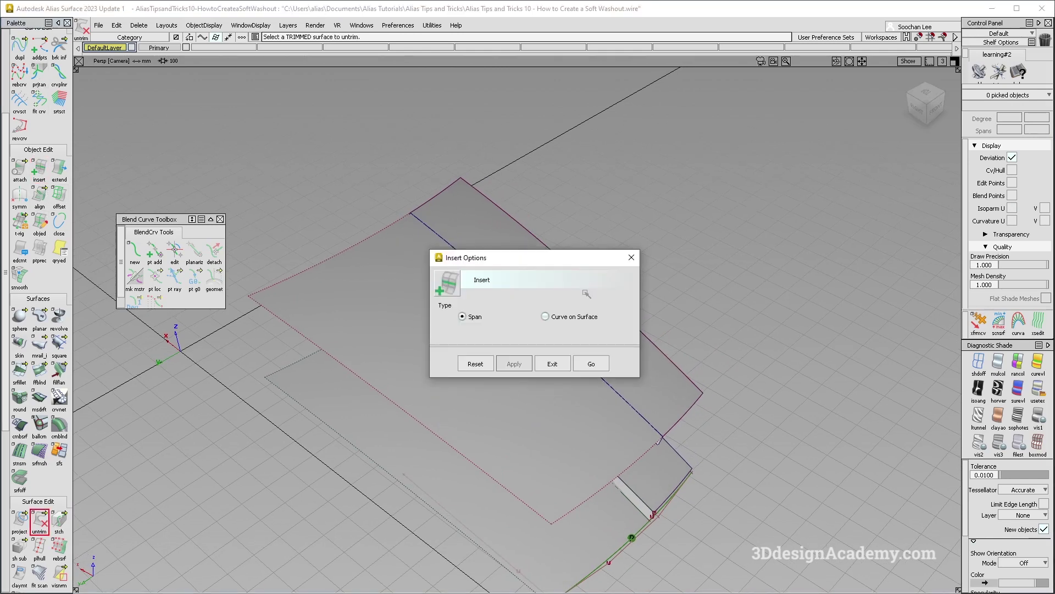
left_click(593, 363)
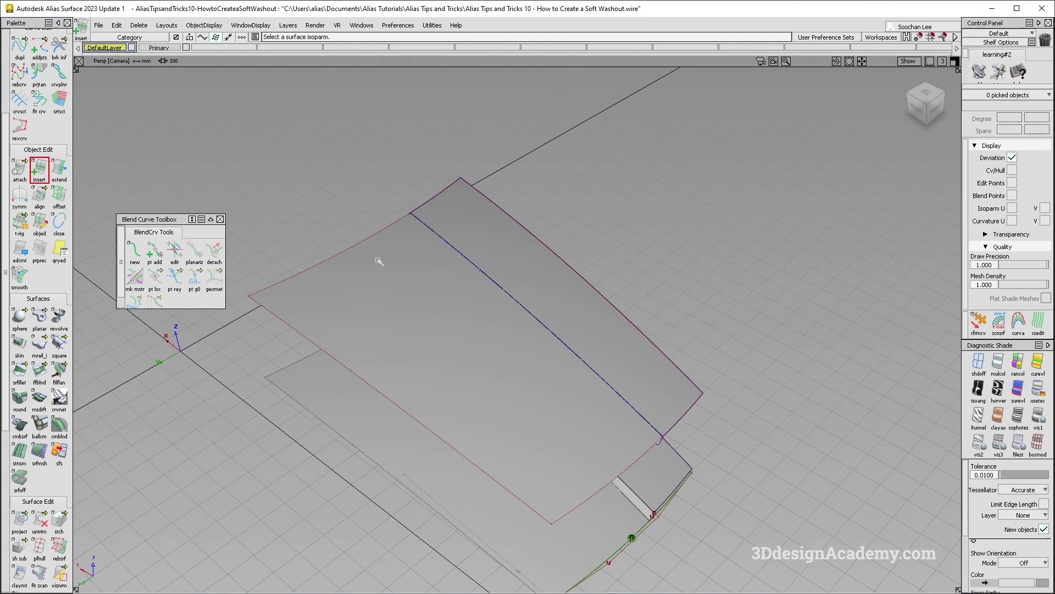
left_click_drag(634, 462, 628, 452)
mouse_move(435, 277)
left_mouse_down()
mouse_move(399, 247)
mouse_move(502, 444)
left_mouse_up()
key("space")
left_click_drag(502, 443, 485, 311, "ctrl+shift")
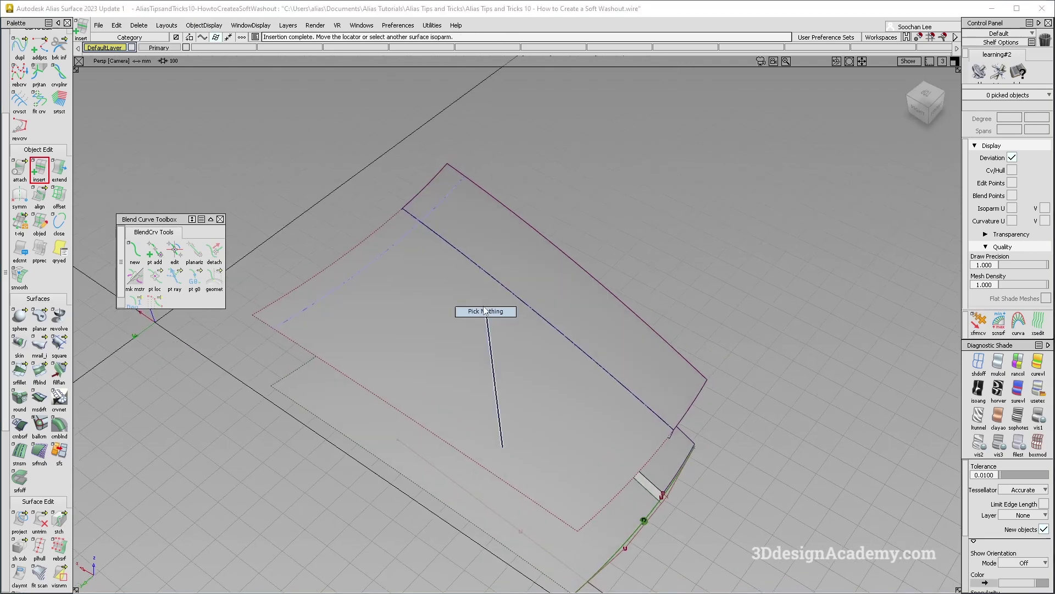
Trim the raised full surface along the inserted curve, keeping only the narrow band at the rear
left_click_drag(490, 384, 491, 525, "alt+shift")
mouse_move(675, 299)
left_mouse_down("ctrl+shift")
mouse_move(536, 417)
mouse_move(544, 365)
mouse_move(511, 368)
left_mouse_up("ctrl+shift")
left_click(538, 419)
left_click(278, 402)
left_click_drag(41, 520, 60, 521)
left_click(403, 235)
left_click(404, 235)
key("space")
left_click_drag(472, 201, 364, 263, "ctrl+shift")
Duplicate the rear band in place and untrim the duplicate into a full surface
left_click(384, 247)
key("ctrl+c")
key("ctrl+v")
left_click_drag(40, 520, 83, 522)
left_click(385, 246)
left_click_drag(394, 274, 364, 361, "alt+shift")
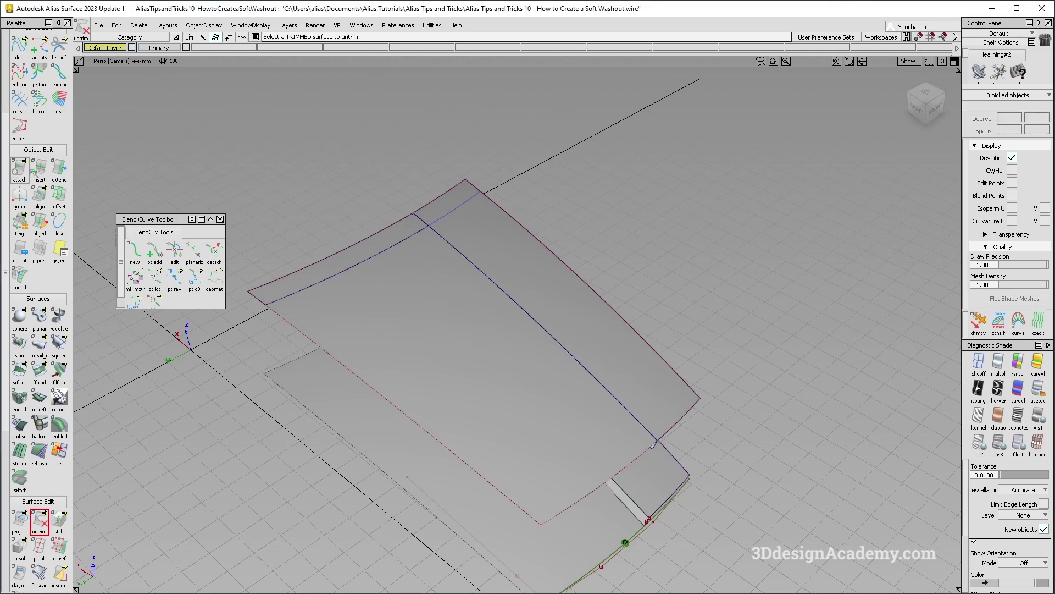
Use Extend to bring surface#6's rear edge to the rear band's edge, and set its U degree to 3 with CVs displayed
left_click(58, 168)
left_click(406, 245)
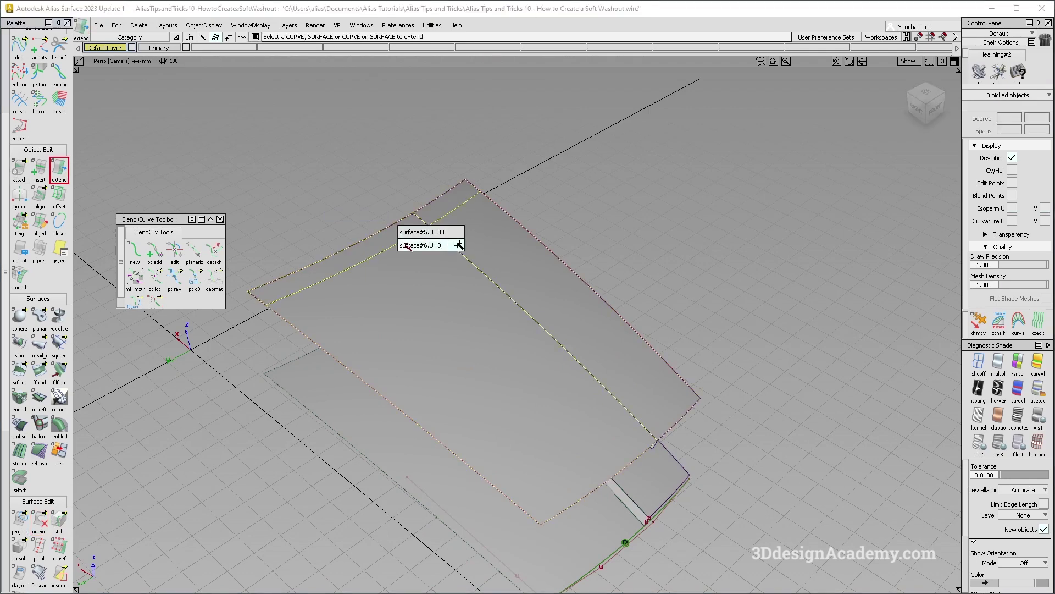
left_click(407, 245)
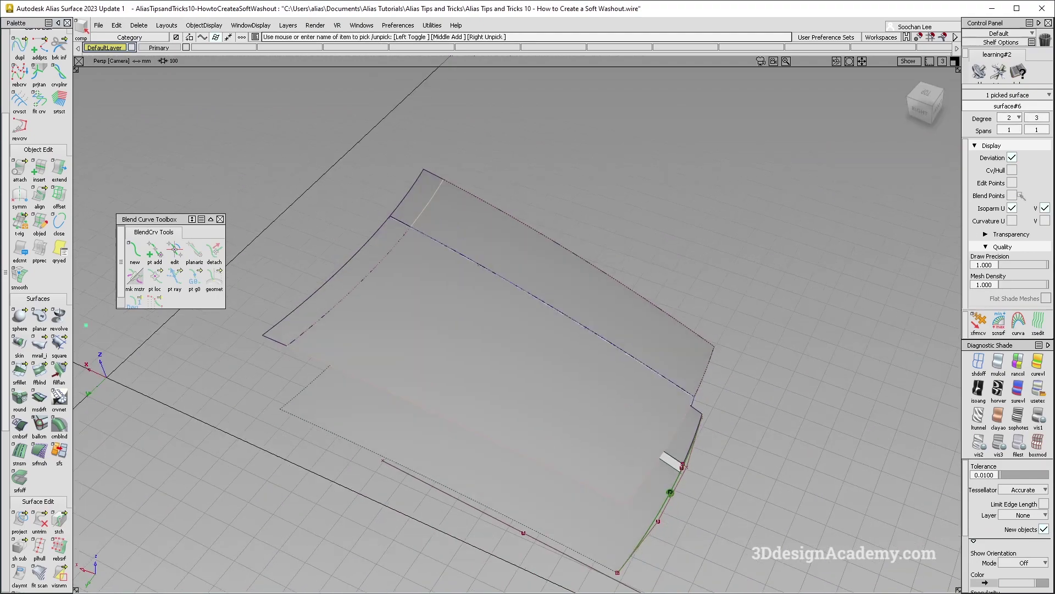
left_click(1017, 182)
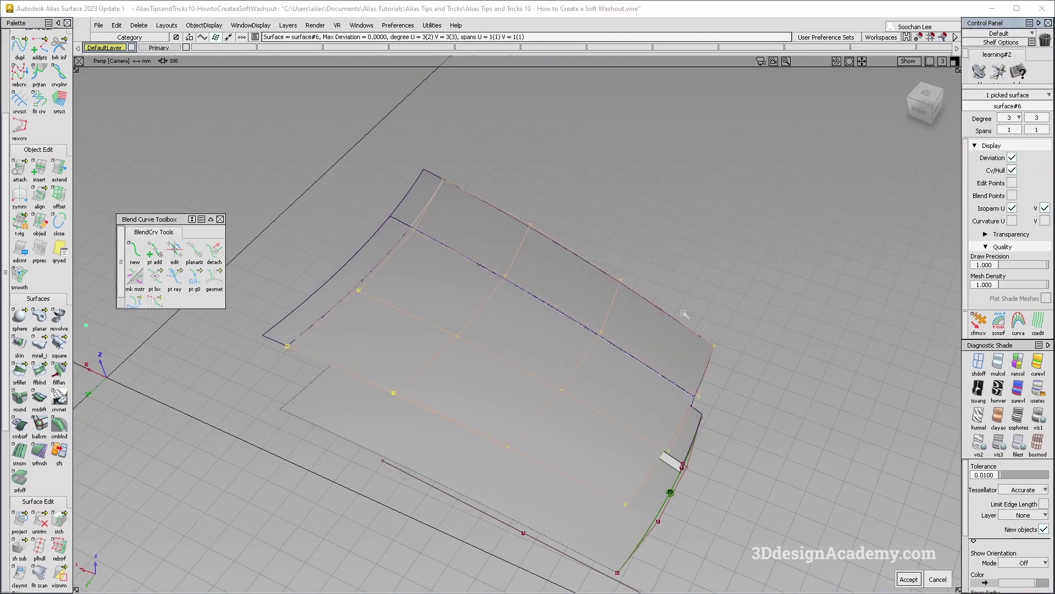
Duplicate the raised surface's front edge as a curve and move that curve slightly down
left_click_drag(546, 380, 437, 342, "alt+shift")
left_click(558, 431)
left_click(22, 49)
left_click(559, 428)
left_click_drag(547, 431, 643, 457, "alt+shift")
middle_click_drag(715, 488, 717, 432, "ctrl+shift")
right_click_drag(686, 426, 676, 415)
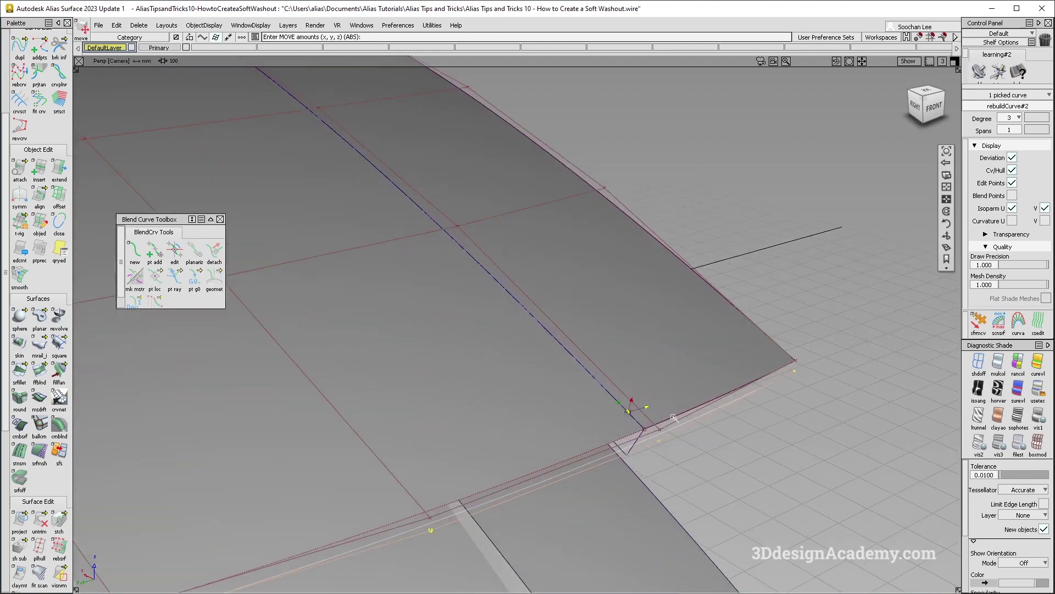
middle_click_drag(676, 415, 687, 352, "alt+shift")
left_click_drag(564, 351, 502, 264, "ctrl+shift")
Align the raised surface's front edge to the lowered curve with G0 edge continuity and blending off
double_click(33, 195)
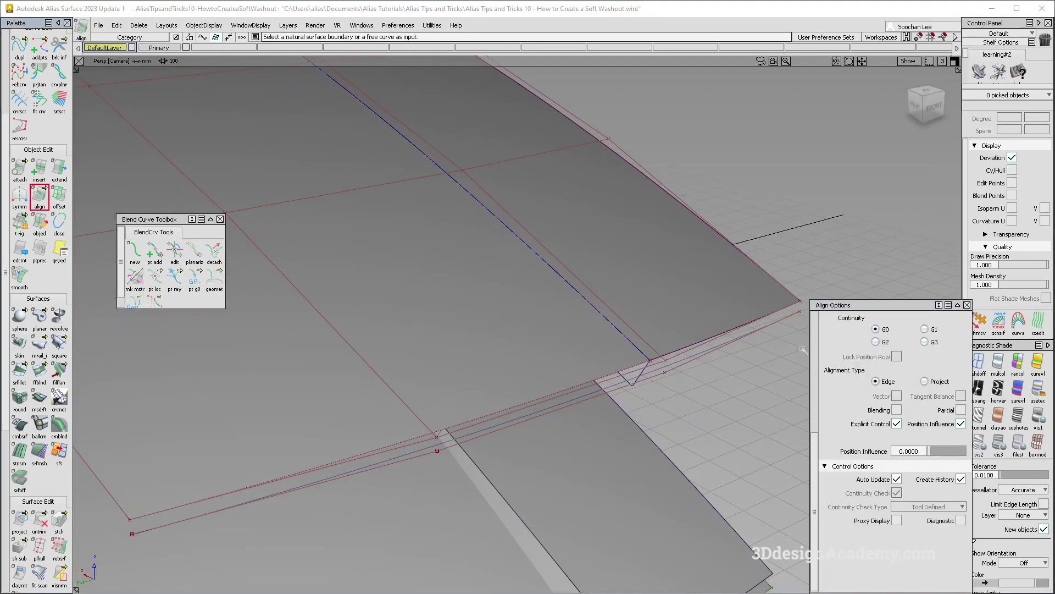
left_click(599, 379)
left_click(610, 387)
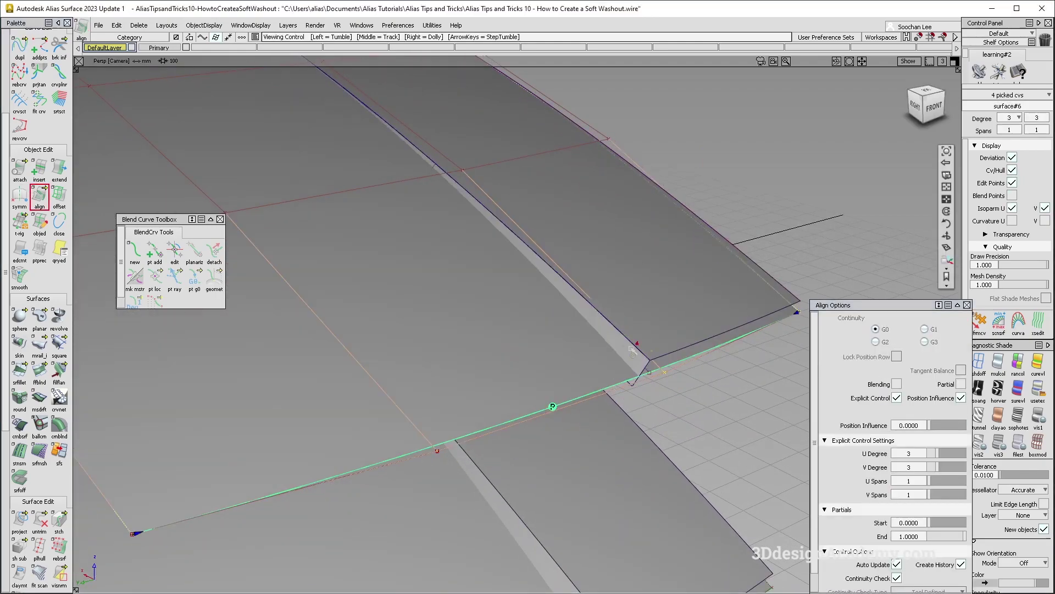
Compare how the step fades out on the raised surfaces and on the original surfaces below
right_click_drag(610, 387, 509, 324, "alt+shift")
left_click_drag(509, 324, 522, 334, "alt+shift")
left_click_drag(534, 374, 577, 394, "ctrl+shift")
right_click_drag(580, 394, 501, 276, "ctrl+shift")
left_click_drag(440, 258, 493, 269, "alt+shift")
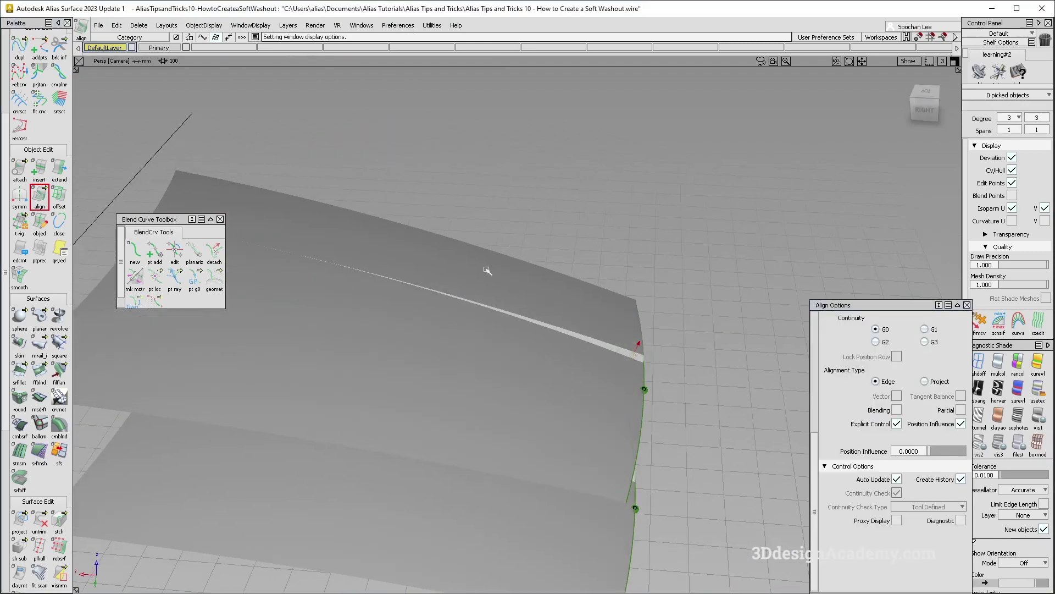
right_click_drag(492, 268, 464, 314, "alt+shift")
mouse_move(464, 340)
left_mouse_down("alt+shift")
mouse_move(485, 360)
mouse_move(474, 353)
left_mouse_up("alt+shift")
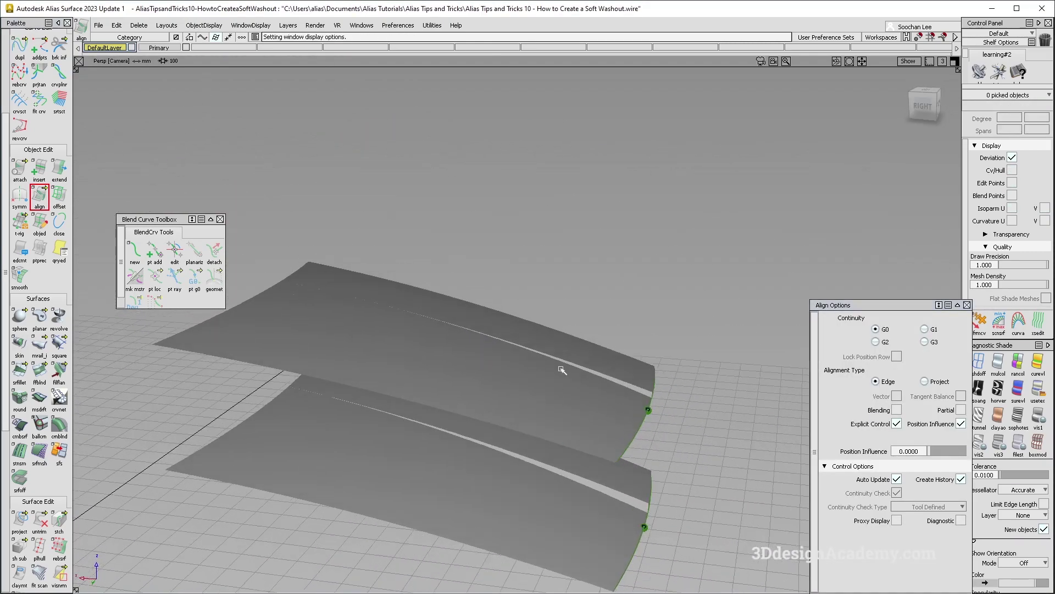
right_click_drag(665, 423, 621, 358, "ctrl+shift")
right_click_drag(627, 363, 732, 393, "alt+shift")
Move the raised surface's front alignment curve further down to deepen the step
left_click_drag(715, 387, 670, 378, "ctrl+shift")
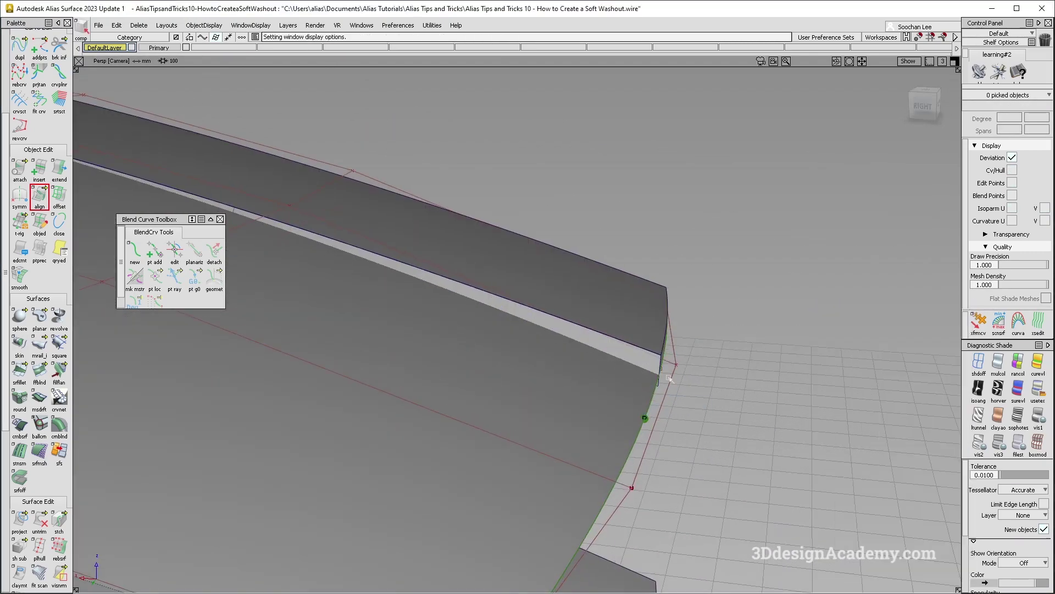
left_click(664, 380)
right_click_drag(692, 402, 672, 444, "alt+shift")
middle_click_drag(672, 444, 708, 393, "alt+shift")
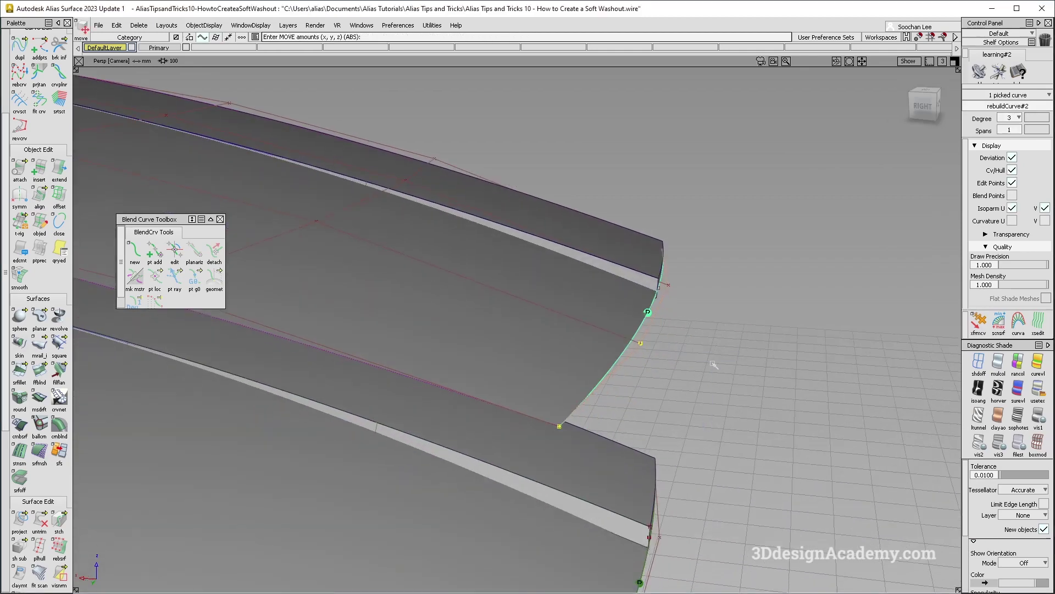
right_click_drag(712, 368, 557, 330)
left_click_drag(561, 333, 596, 361, "ctrl+shift")
right_click_drag(597, 360, 555, 303, "ctrl+shift")
Examine how the deepened step fades out toward the rear band, and compare both surface sets
left_click_drag(555, 303, 648, 325, "alt+shift")
middle_click_drag(440, 274, 464, 286, "alt+shift")
right_click_drag(471, 289, 418, 247, "ctrl+shift")
left_click_drag(348, 211, 327, 204, "alt+shift")
right_click_drag(327, 203, 354, 198, "alt+shift")
left_click_drag(385, 190, 366, 211, "ctrl+shift")
key("Delete")
key("Return")
left_click_drag(377, 216, 588, 360, "alt+shift")
left_click(589, 359)
right_click_drag(579, 332, 495, 379, "ctrl+shift")
left_click(455, 402)
left_click_drag(454, 403, 488, 377, "alt+shift")
right_click_drag(487, 377, 527, 319, "ctrl+shift")
right_click_drag(528, 318, 499, 297, "alt+shift")
left_click_drag(500, 297, 613, 289, "alt+shift")
middle_click_drag(612, 289, 529, 282, "alt+shift")
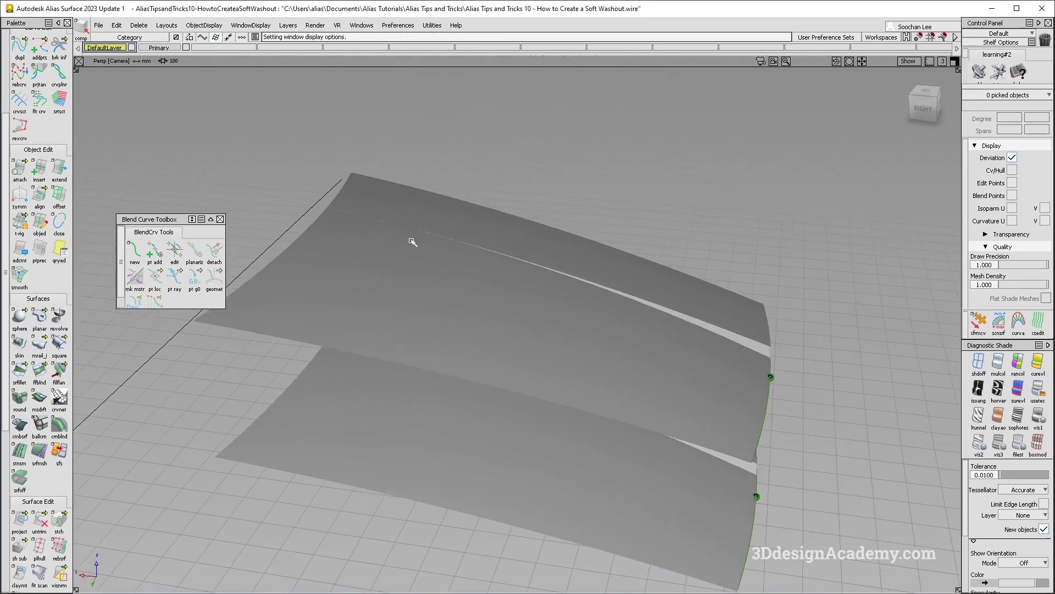
Delete the four raised surfaces, leaving only the original washout surfaces
left_click_drag(445, 309, 339, 231, "alt+shift")
left_click_drag(341, 195, 404, 267)
left_click_drag(405, 241, 407, 264, "alt+shift")
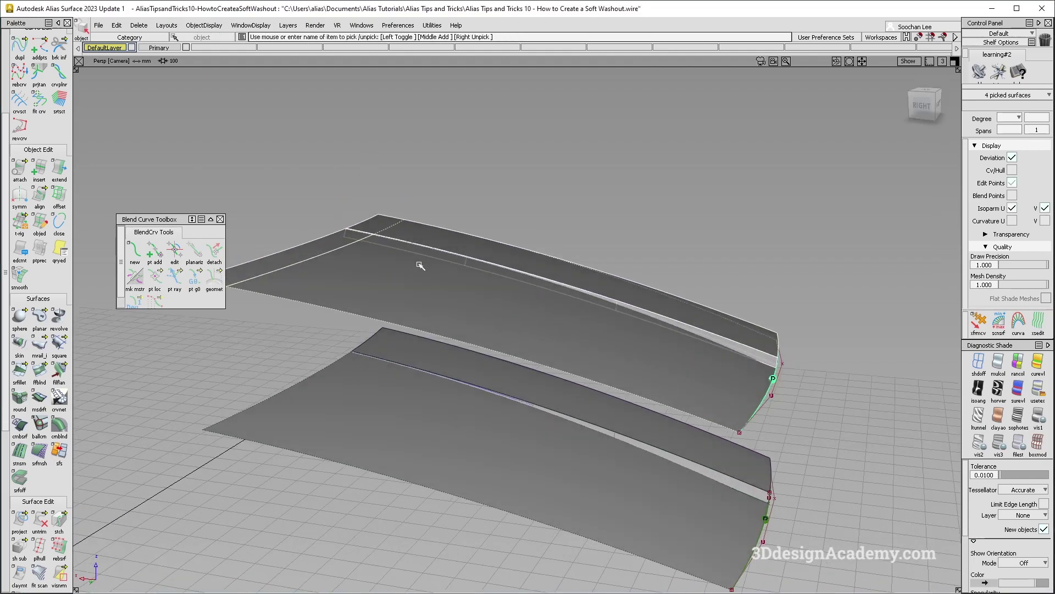
key("Delete")
key("Return")
Query the Align settings of the original lowered surface and examine its step from several angles
left_click_drag(584, 464, 677, 395, "alt+shift")
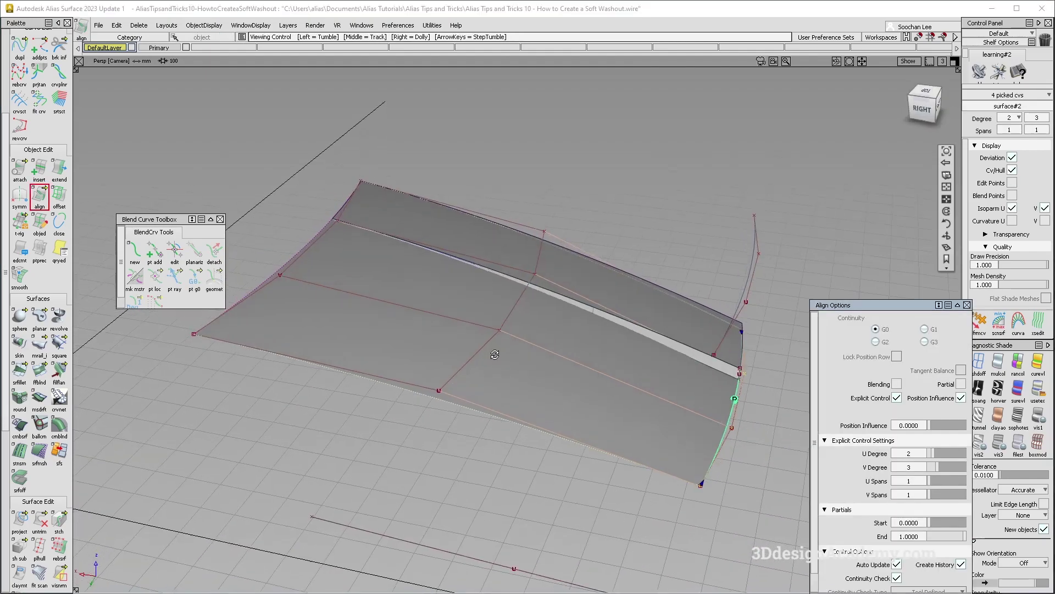
left_click_drag(495, 353, 642, 371, "alt+shift")
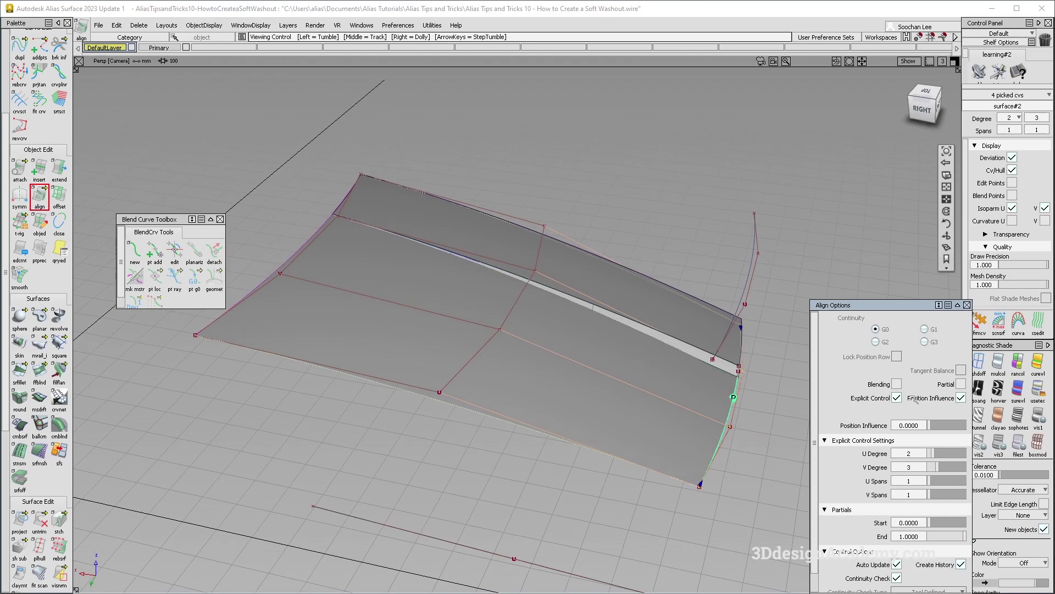
left_click_drag(550, 340, 559, 336, "alt+shift")
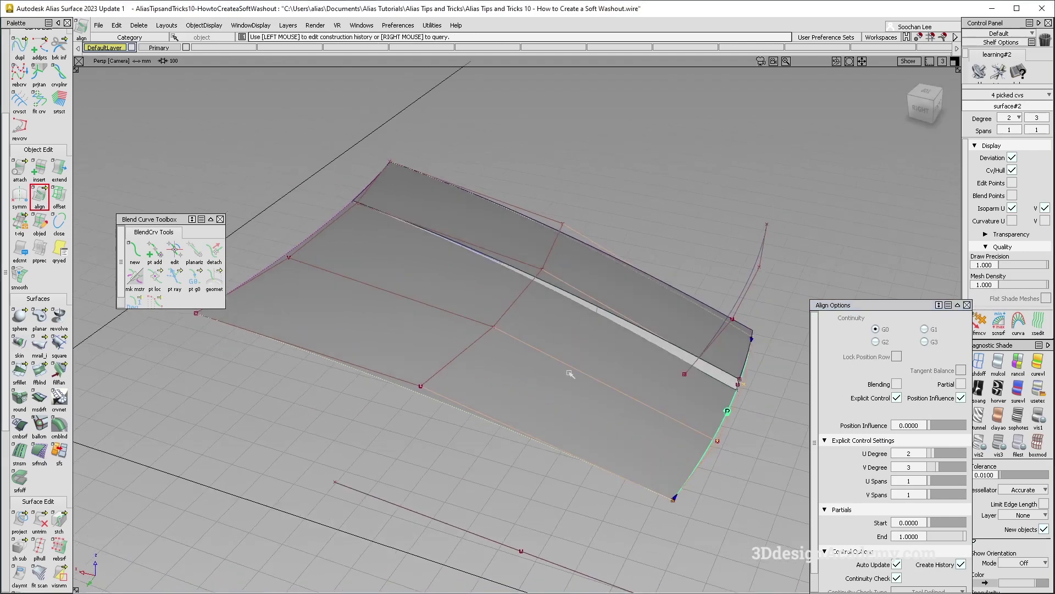
right_click_drag(539, 344, 548, 328, "ctrl+shift")
key("space")
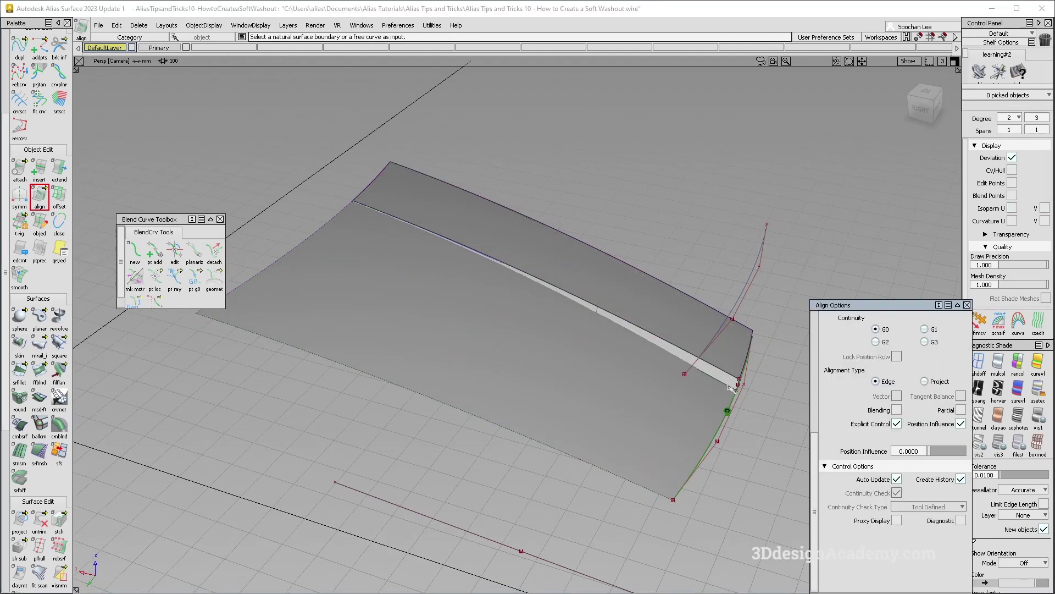
right_click_drag(636, 400, 781, 355, "alt+shift")
middle_click_drag(780, 355, 476, 281, "alt+shift")
left_click_drag(476, 281, 536, 309, "alt+shift")
right_click_drag(536, 310, 528, 275, "alt+shift")
left_click_drag(528, 275, 572, 295, "alt+shift")
right_click_drag(572, 294, 528, 314, "alt+shift")
middle_click_drag(528, 314, 577, 431, "alt+shift")
left_click_drag(576, 352, 495, 324, "alt+shift")
right_click_drag(495, 325, 464, 313, "alt+shift")
Display the CVs of the monorail surface and examine its span layout along the strip's edge
left_click_drag(464, 314, 440, 330, "ctrl+shift")
left_click(438, 337)
right_click_drag(462, 352, 419, 380, "alt+shift")
middle_click_drag(419, 379, 577, 385, "alt+shift")
mouse_move(578, 385)
right_mouse_down("alt+shift")
mouse_move(671, 382)
mouse_move(561, 354)
right_mouse_up("alt+shift")
left_click_drag(560, 354, 604, 358, "alt+shift")
mouse_move(605, 358)
right_mouse_down("alt+shift")
mouse_move(648, 354)
mouse_move(672, 437)
right_mouse_up("alt+shift")
left_click_drag(672, 437, 682, 355, "ctrl+shift")
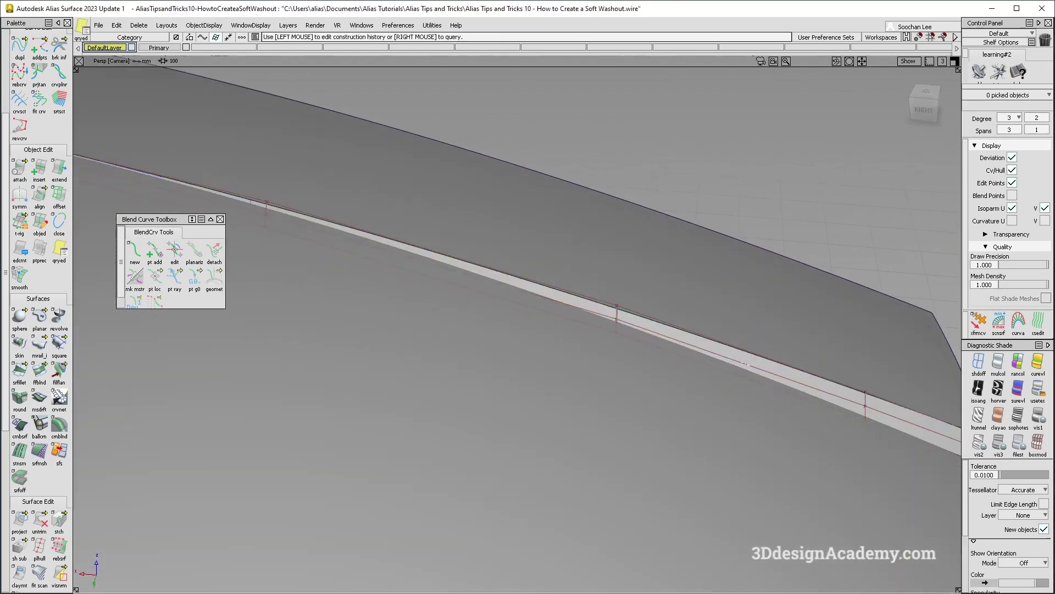
left_click_drag(785, 370, 726, 367, "ctrl+shift")
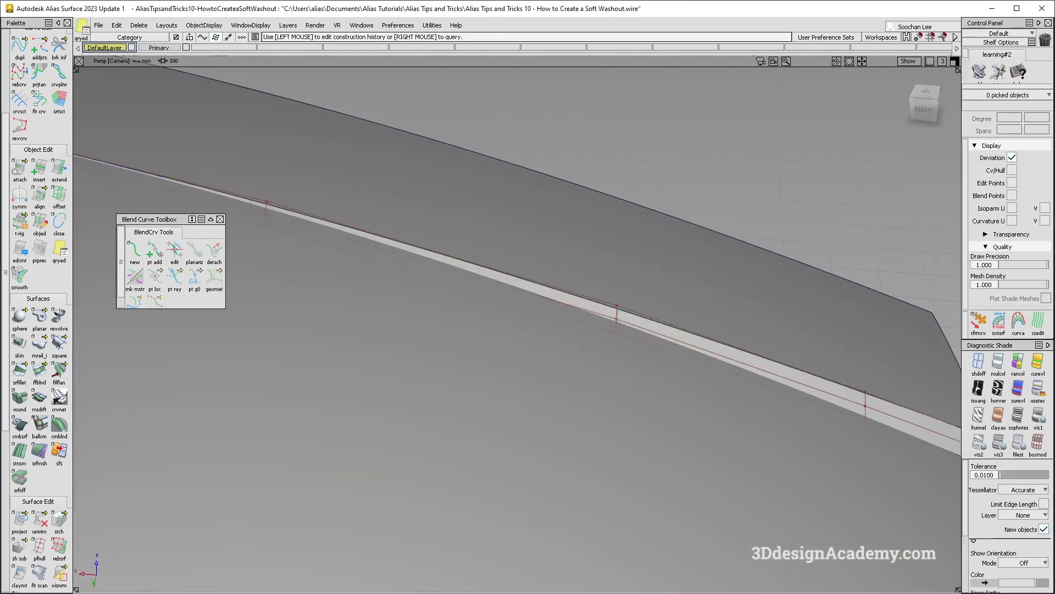
Reopen the monorail surface's settings and turn on the Rail 1 rebuild and explicit control
left_click(761, 379)
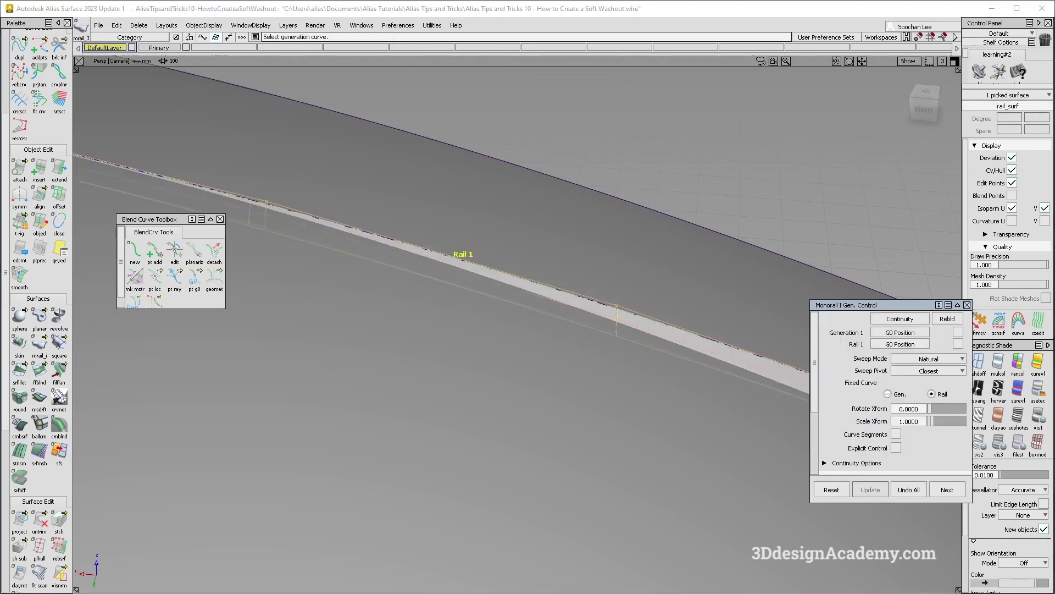
left_click(959, 345)
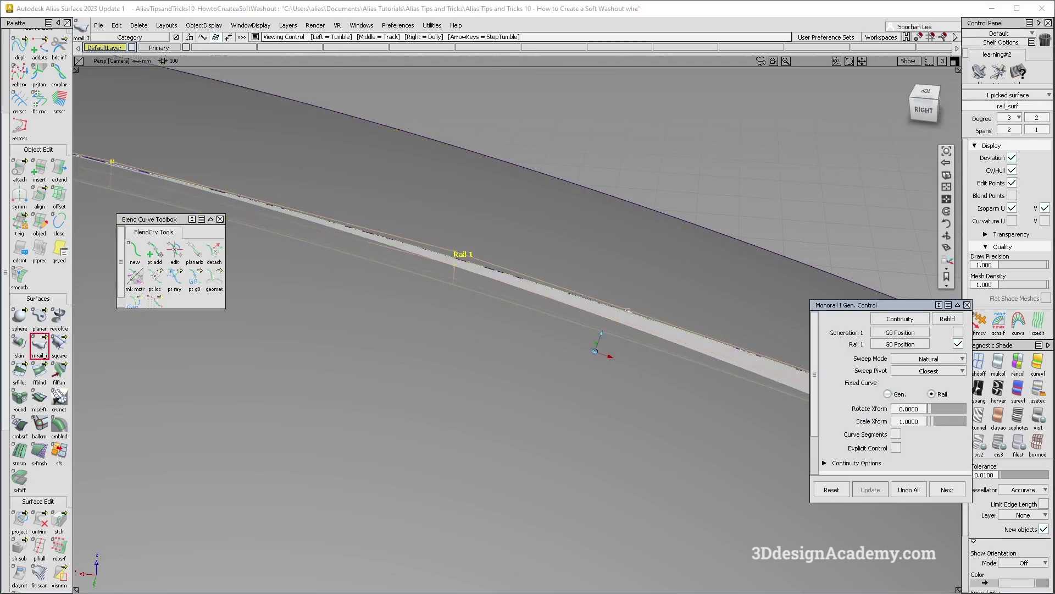
right_click_drag(600, 346, 479, 338, "alt+shift")
left_click_drag(478, 338, 427, 289, "alt+shift")
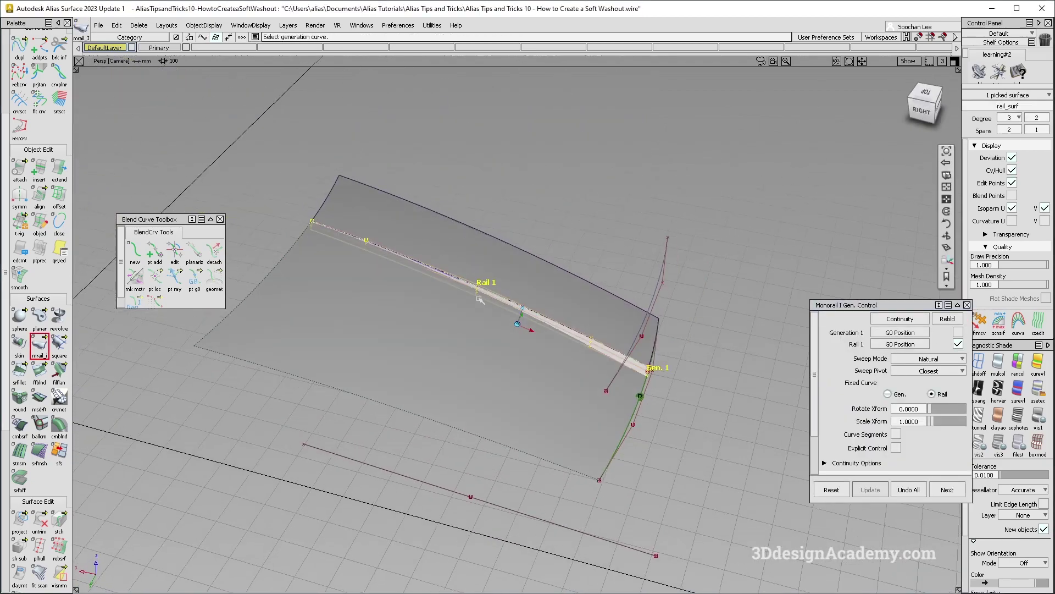
middle_click_drag(426, 289, 469, 314, "alt+shift")
right_click_drag(469, 313, 528, 322, "alt+shift")
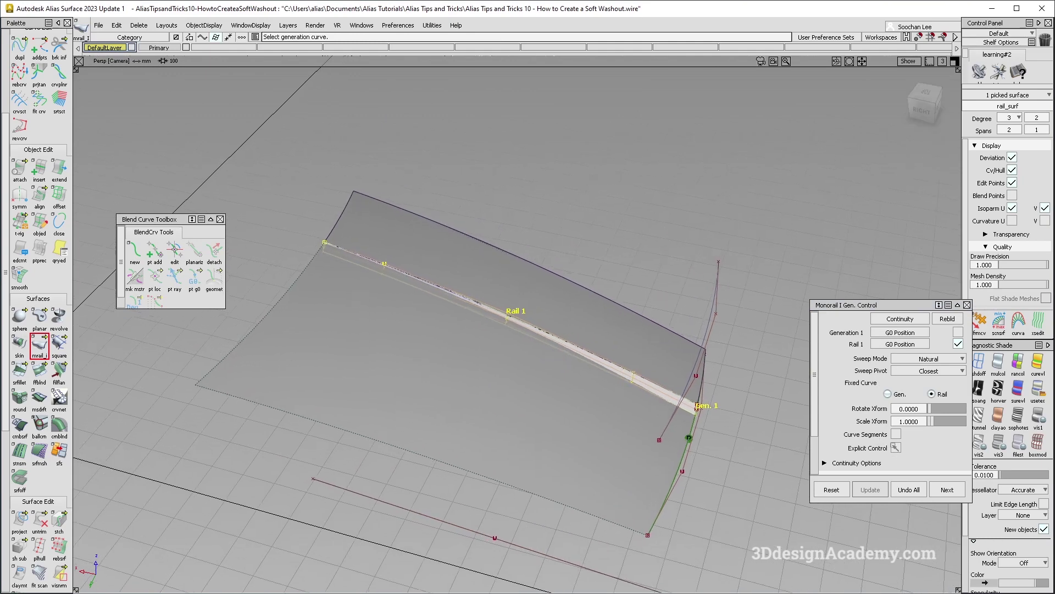
left_click(896, 447)
scroll(934, 420, "down", 2)
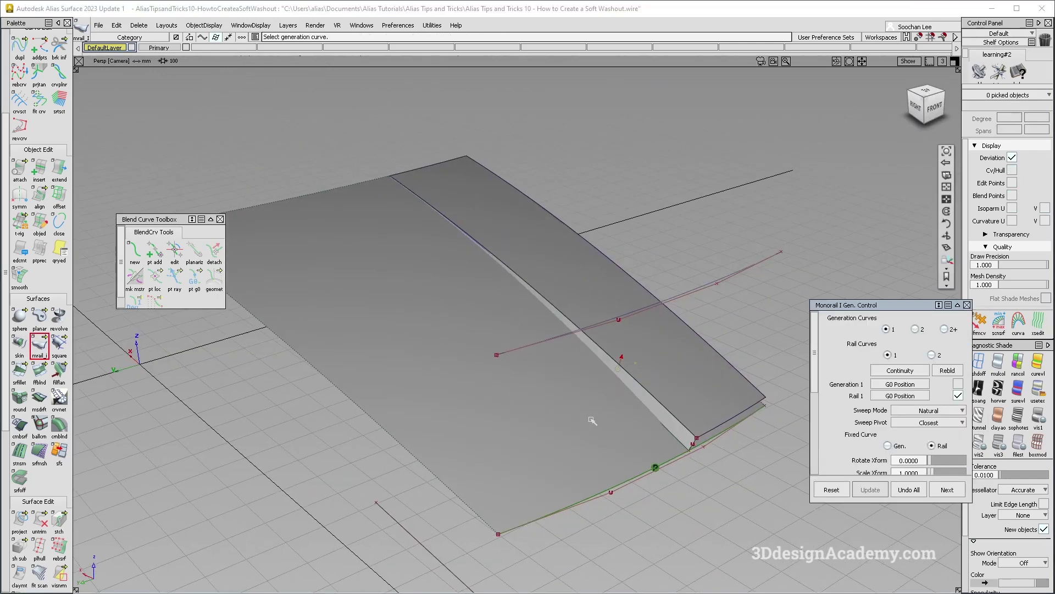
Delete the leftover curves on surface around the step and check the front of the washout
right_click_drag(655, 420, 694, 419, "alt+shift")
left_click_drag(473, 271, 606, 418, "ctrl+shift")
key("Delete")
key("Return")
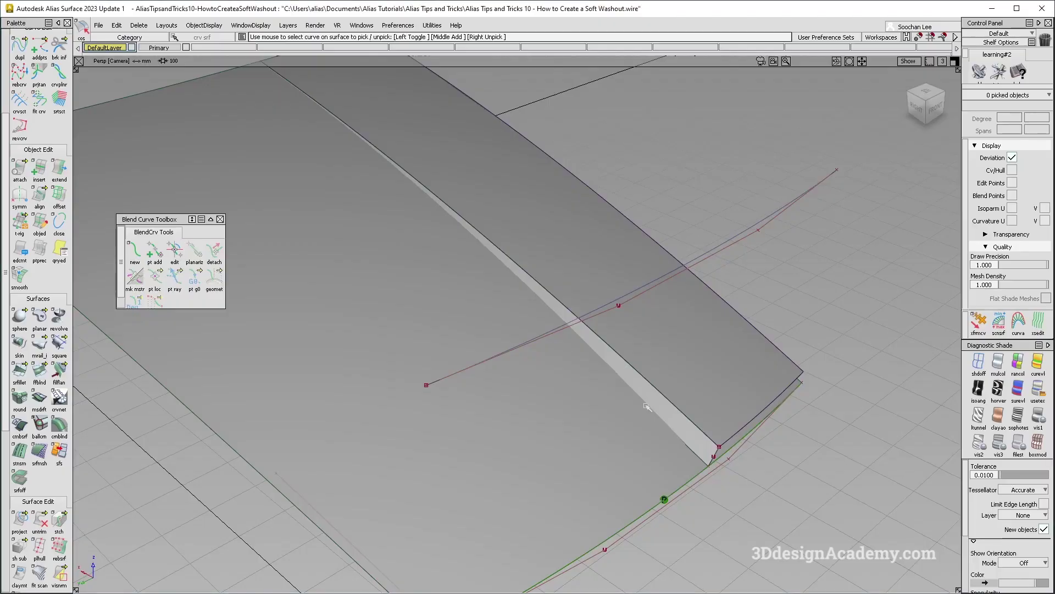
left_click_drag(657, 426, 426, 346, "alt+shift")
right_click_drag(601, 347, 622, 330, "alt+shift")
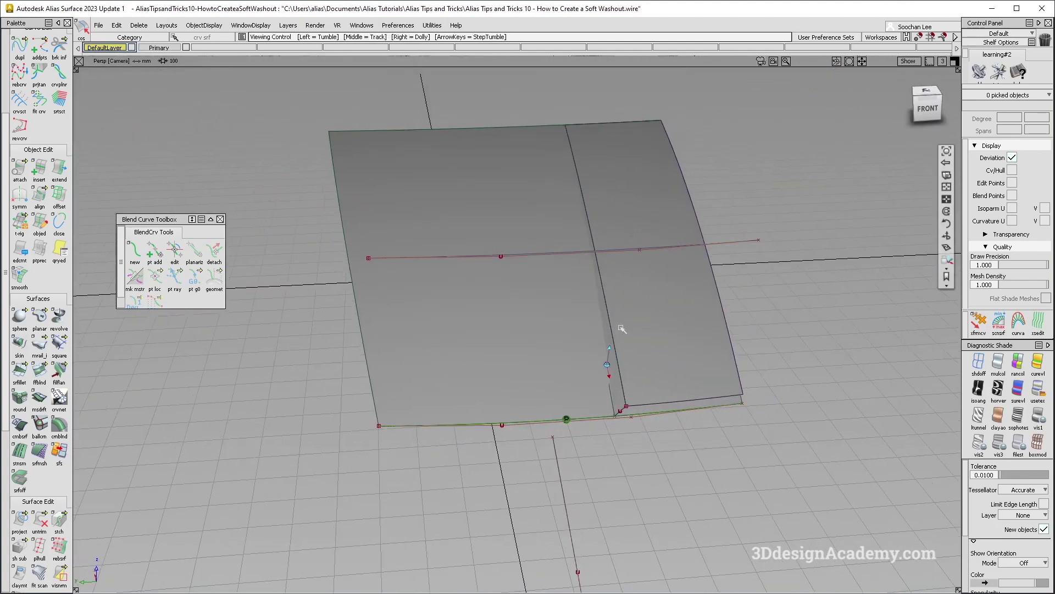
Clear the construction history of the whole model and delete the leftover curve crossing the hood
left_click_drag(589, 196, 554, 354, "ctrl+shift")
left_click_drag(773, 553, 180, 104)
left_click(139, 25)
left_click(147, 52)
left_click_drag(530, 290, 662, 204, "alt+shift")
left_click_drag(759, 287, 760, 287)
key("Delete")
key("Return")
Draw a straight edit point curve in the top view along the hood's centreline, passing beyond both ends of the surface
middle_click_drag(598, 323, 606, 325, "alt+shift")
left_click_drag(619, 383, 616, 300, "ctrl+shift")
key("F5")
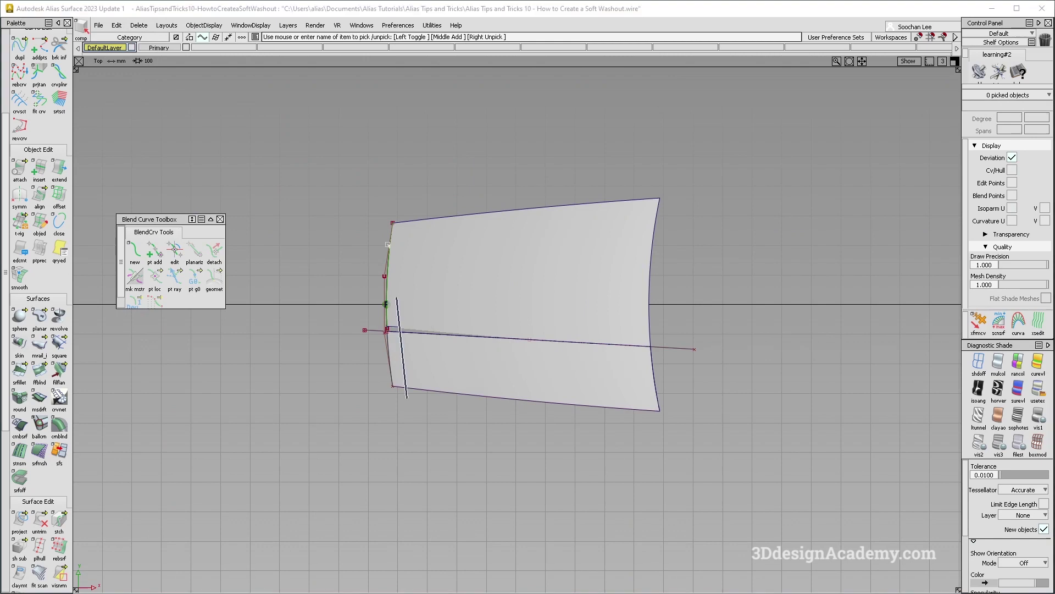
scroll(39, 308, "up", 3)
left_click(337, 306, "alt")
middle_click_drag(610, 349, 745, 355)
left_click_drag(389, 406, 389, 266, "ctrl+shift")
scroll(25, 484, "down", 4)
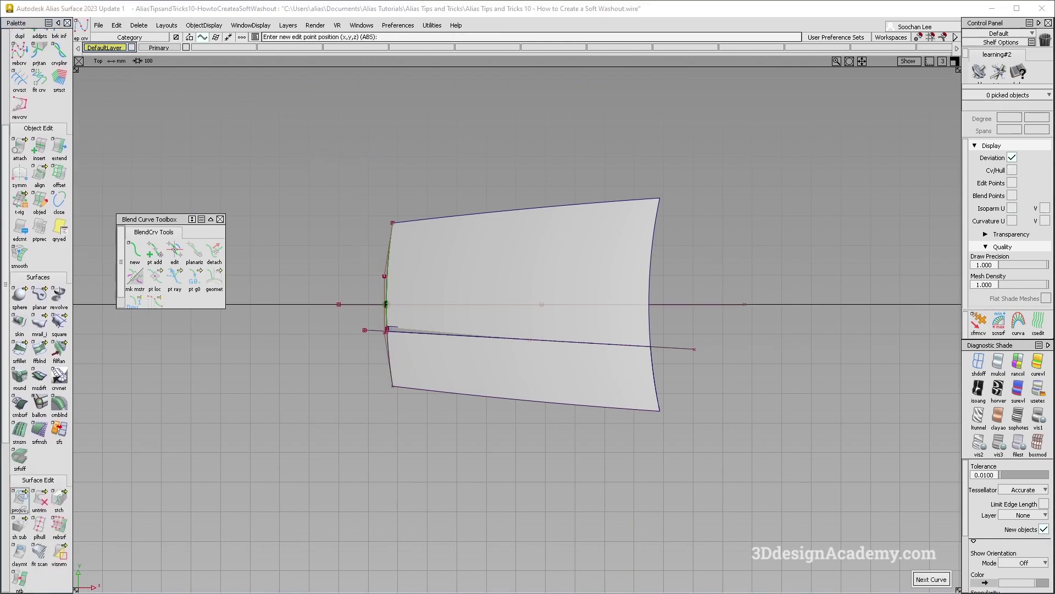
Project the centreline curve onto the lowered hood surface and delete the source curve
left_click(20, 498)
left_click(541, 386)
left_click_drag(502, 268, 501, 241, "ctrl+shift")
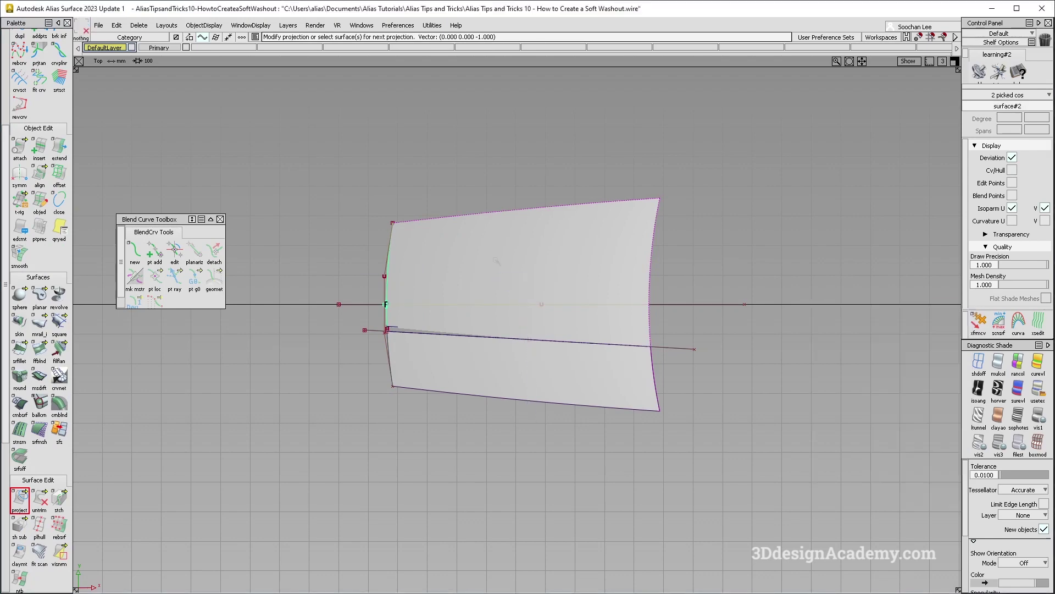
left_click(556, 305)
key("Delete")
key("Return")
Trim the lowered hood surface at the projected centreline, keeping the half on the washout's side
left_click_drag(39, 499, 60, 499)
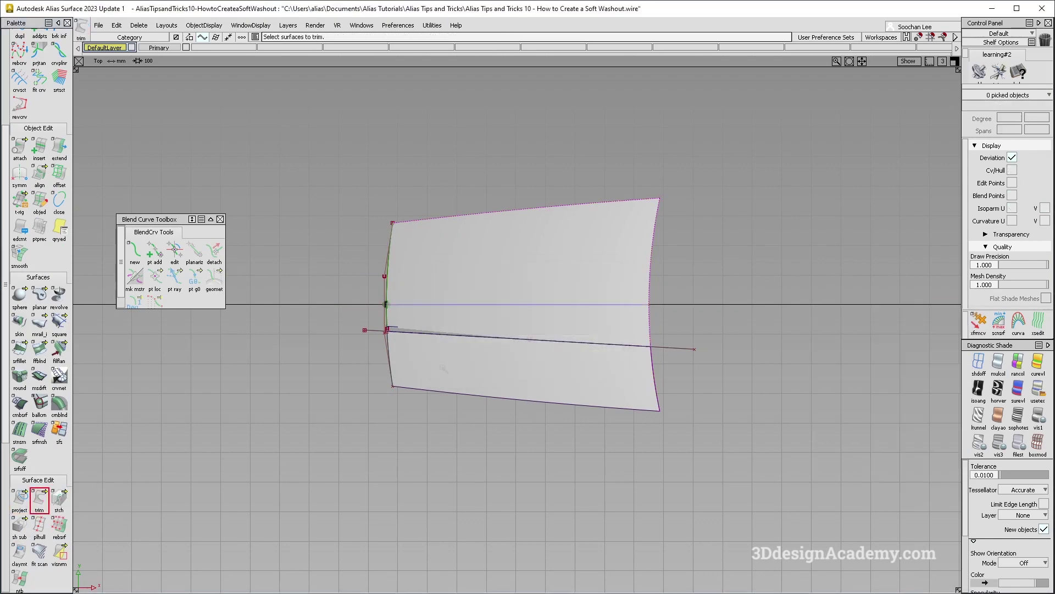
left_click(539, 328)
left_click(938, 579)
Configure a surface fillet with Arc (Chord) construction and a G2 Curvature section type
key("F8")
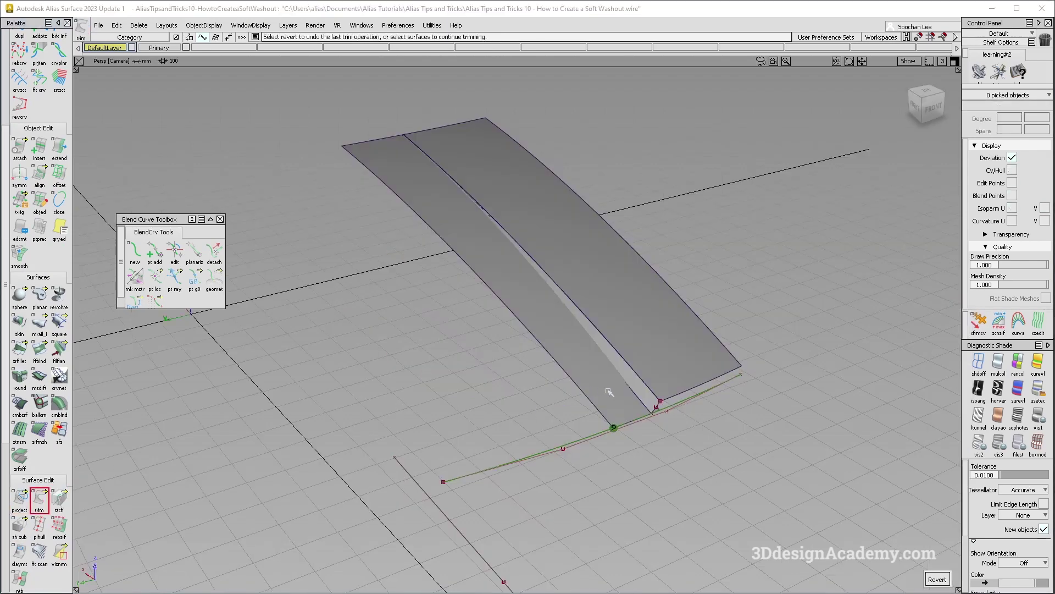
left_click_drag(603, 392, 631, 401, "alt+shift")
right_click_drag(631, 401, 644, 397, "alt+shift")
left_click_drag(644, 397, 599, 407, "alt+shift")
left_click(19, 349)
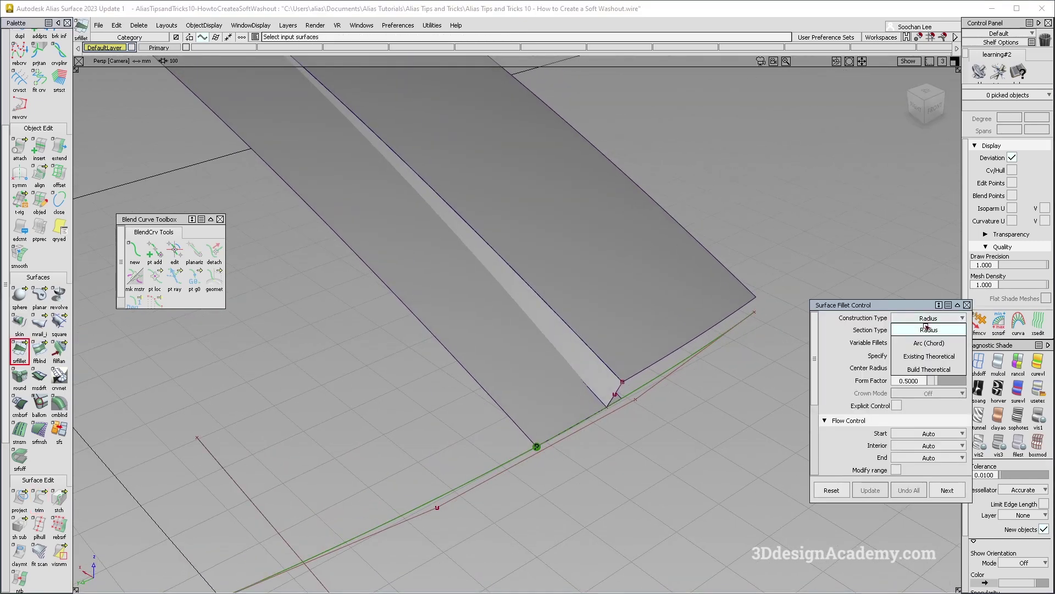
left_click(929, 342)
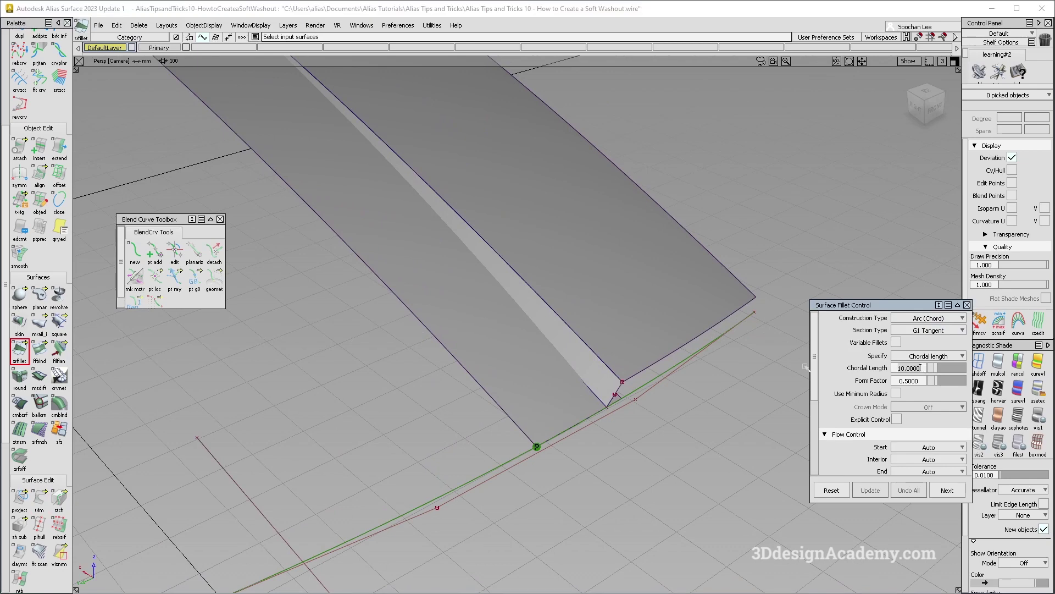
left_click(944, 330)
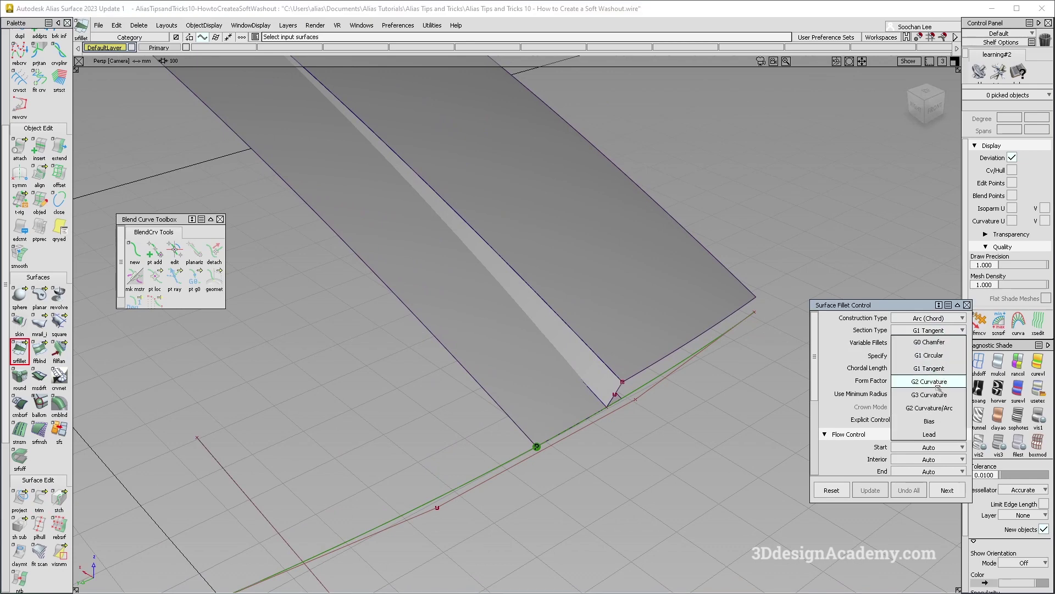
left_click(929, 343)
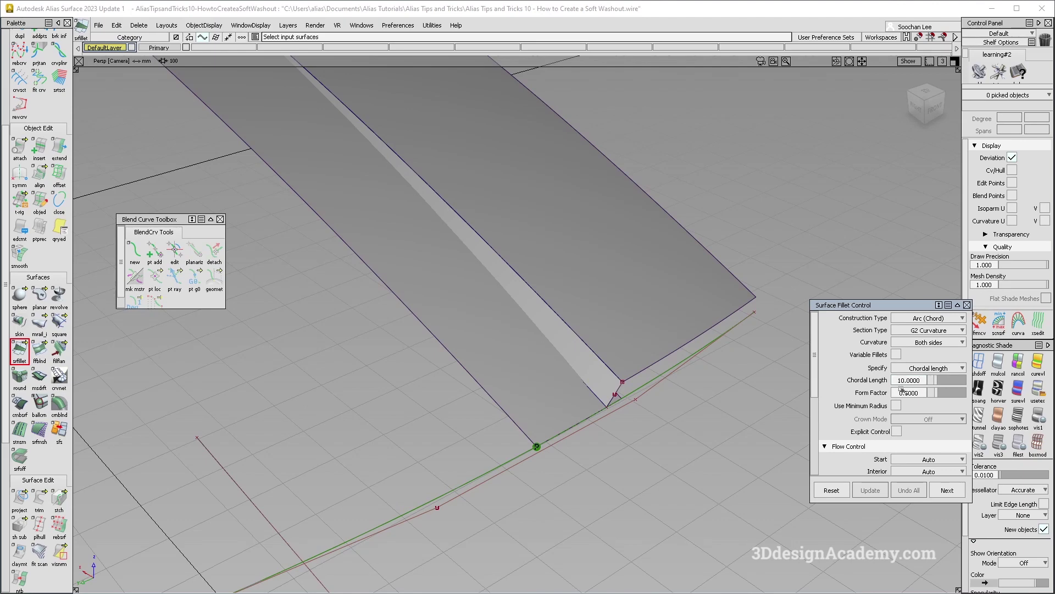
Build the fillet between the lowered hood surface and the step strip with chordal length 10 and form factor 1.0
left_click_drag(744, 380, 478, 318, "alt+shift")
left_click_drag(572, 402, 582, 456, "alt+shift")
scroll(922, 426, "down", 2)
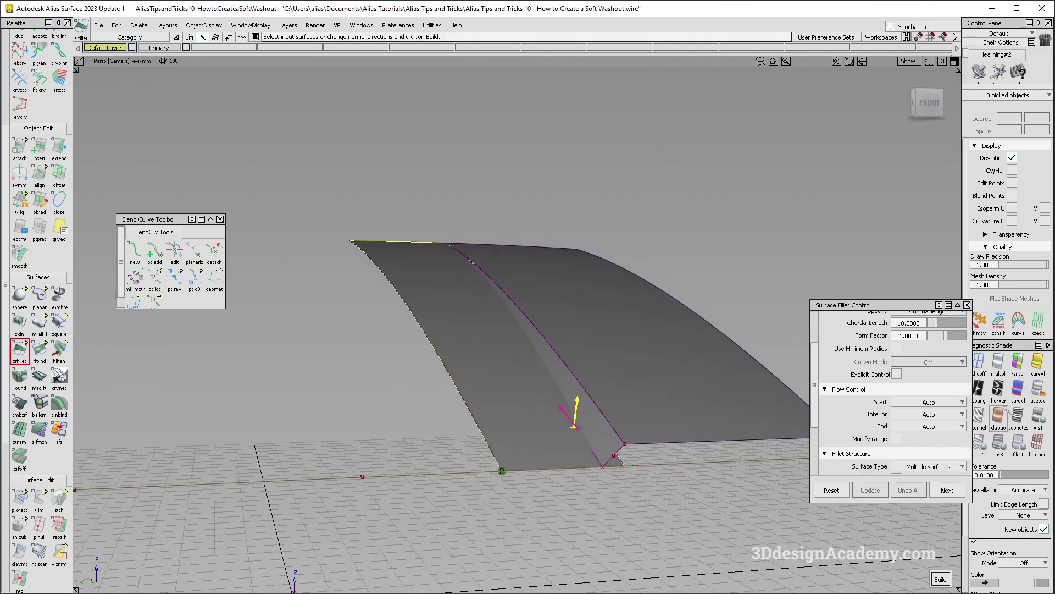
right_click_drag(618, 467, 667, 459, "alt+shift")
left_click_drag(626, 445, 562, 548, "alt+shift")
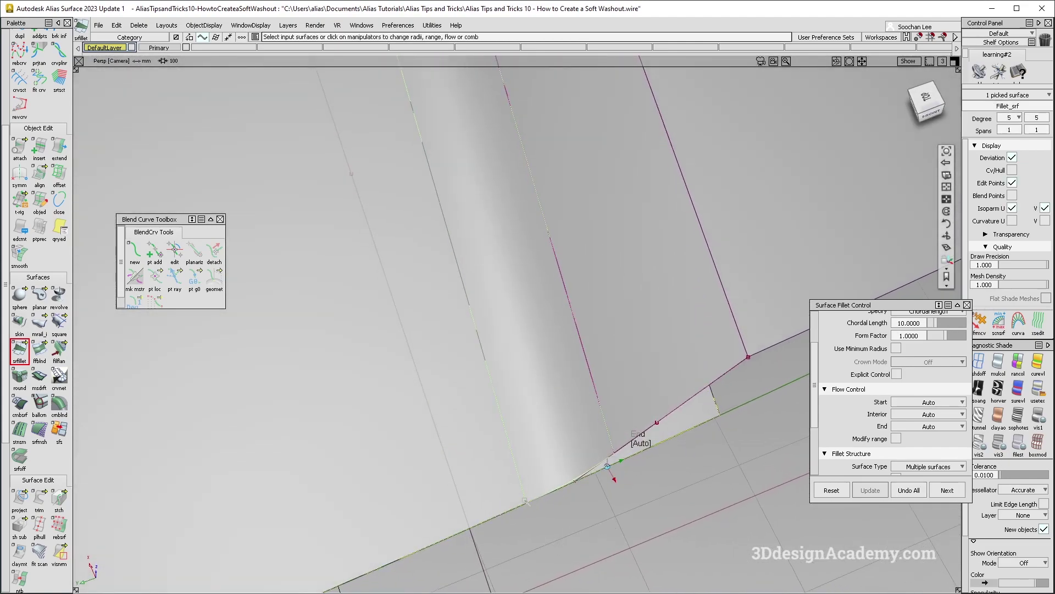
Examine the new fillet along the step and at its front end from several angles
right_click_drag(546, 487, 475, 477, "alt+shift")
middle_click_drag(489, 231, 542, 415, "alt+shift")
right_click_drag(542, 415, 589, 413, "alt+shift")
left_click_drag(589, 412, 591, 439, "alt+shift")
right_click_drag(591, 440, 549, 478, "alt+shift")
middle_click_drag(549, 478, 585, 400, "alt+shift")
key("Escape")
key("ctrl+m")
right_click_drag(595, 381, 569, 379, "alt+shift")
left_click_drag(569, 379, 641, 355, "alt+shift")
right_click_drag(611, 284, 632, 295, "alt+shift")
left_click_drag(632, 294, 572, 377, "alt+shift")
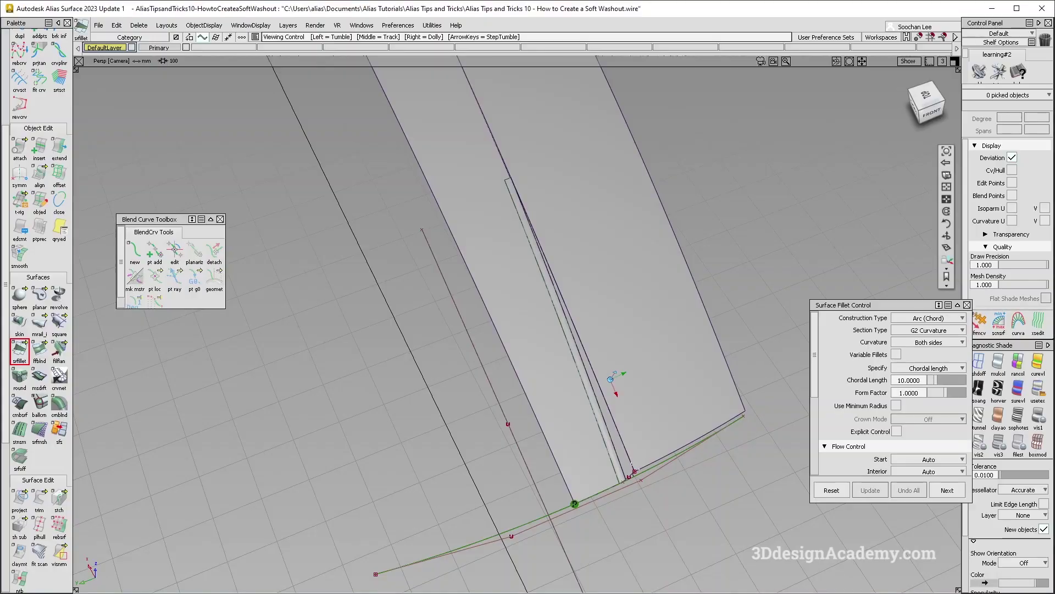
Reselect the fillet and set its chordal length to 15
left_click_drag(582, 462, 609, 479, "alt+shift")
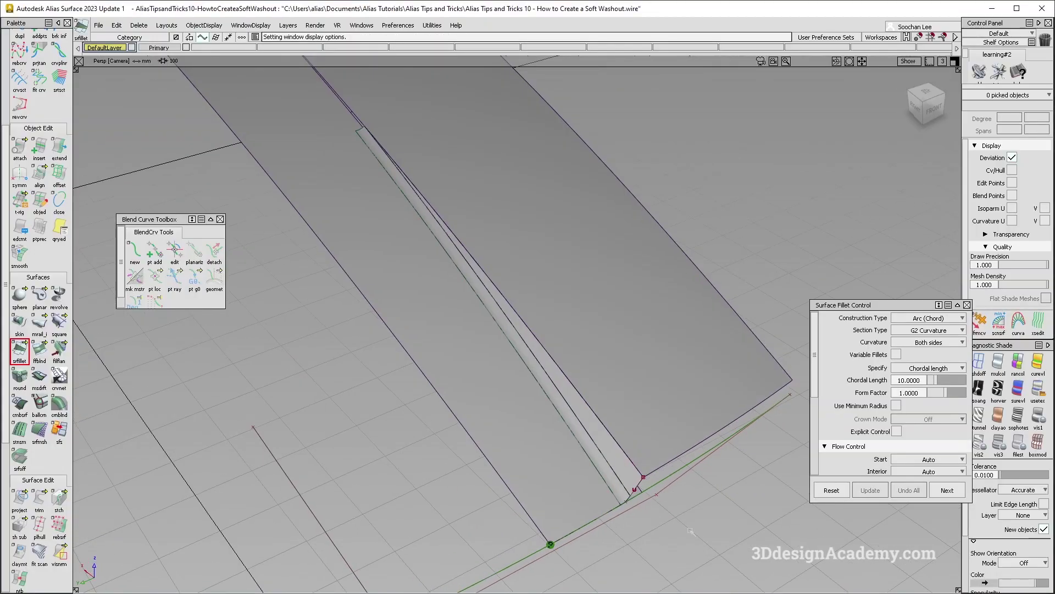
left_click(608, 479)
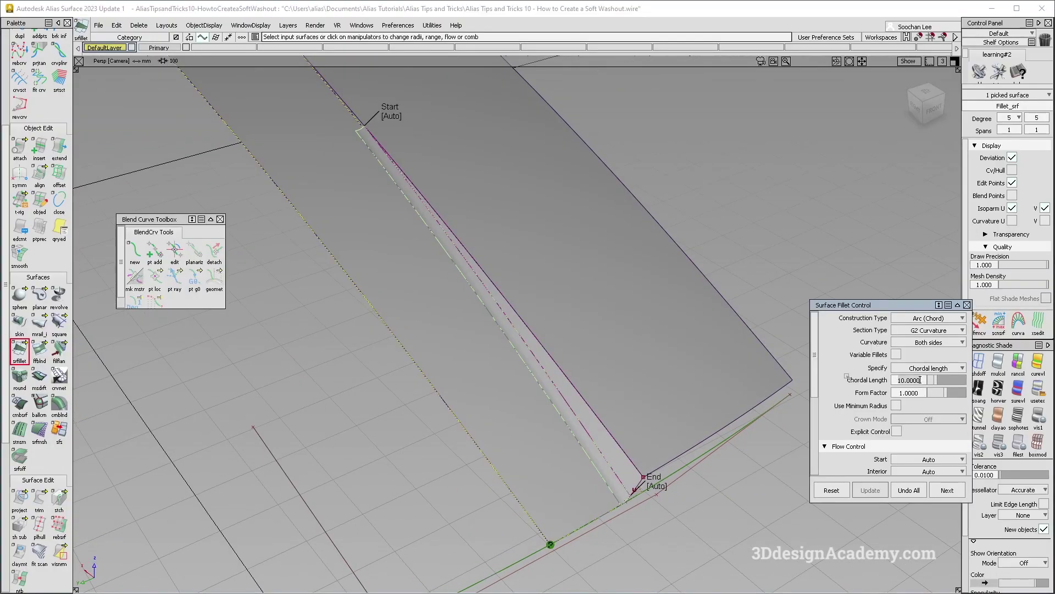
middle_click_drag(359, 148, 377, 205, "alt+shift")
right_click_drag(377, 205, 419, 200, "alt+shift")
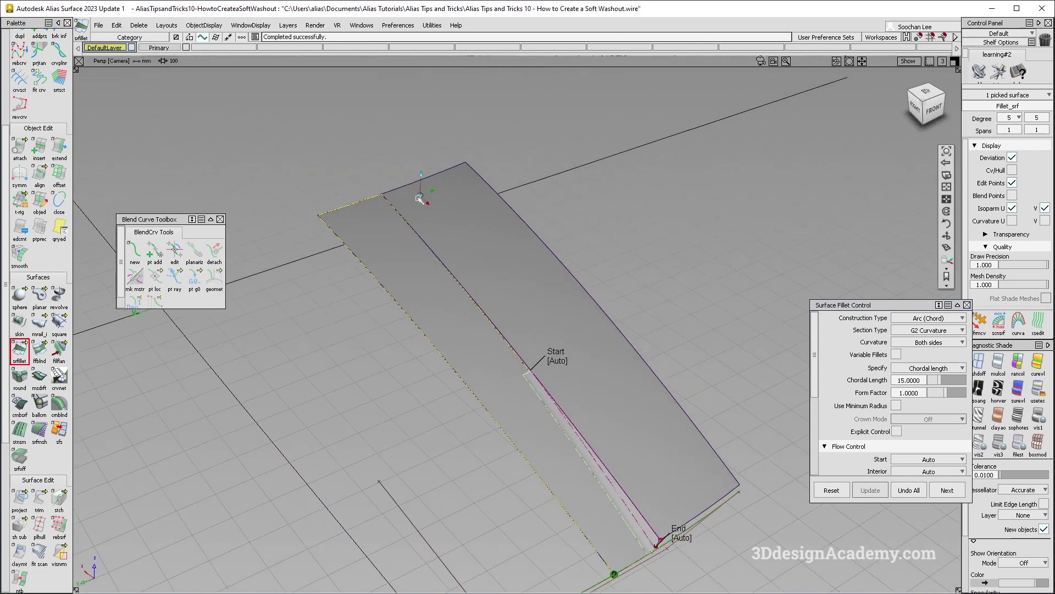
left_click_drag(545, 313, 484, 314, "alt+shift")
Extend the fillet's outer curve on surface past the rear edge of the hood surface in the top view
key("F5")
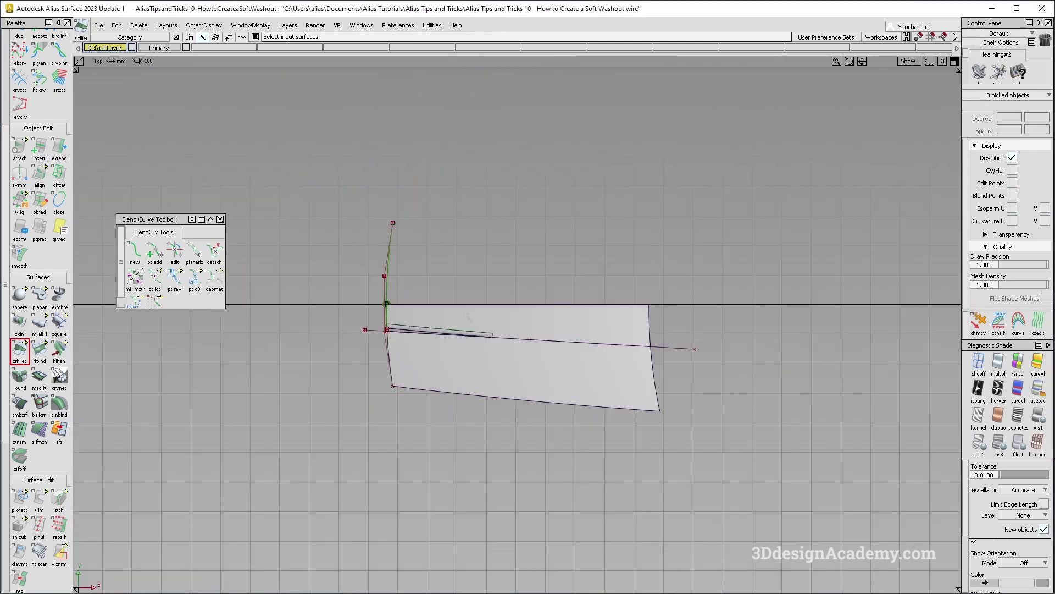
right_click_drag(583, 363, 636, 370, "alt+shift")
middle_click_drag(636, 370, 622, 370, "alt+shift")
left_click_drag(401, 409, 378, 231, "ctrl+shift")
middle_click_drag(399, 313, 539, 318, "alt+shift")
left_click(55, 143)
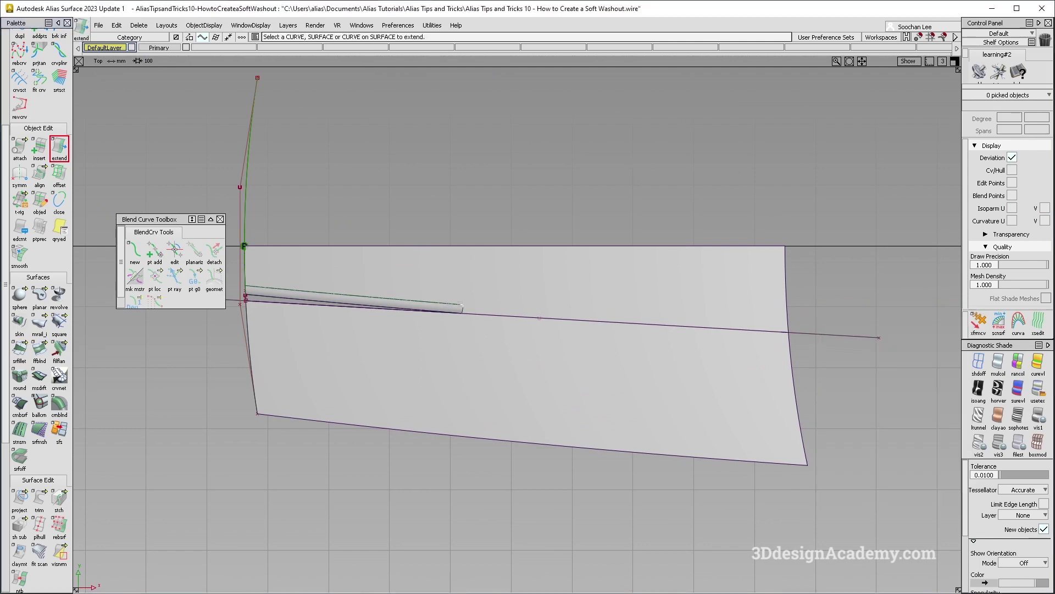
left_click(492, 311)
left_click(477, 310)
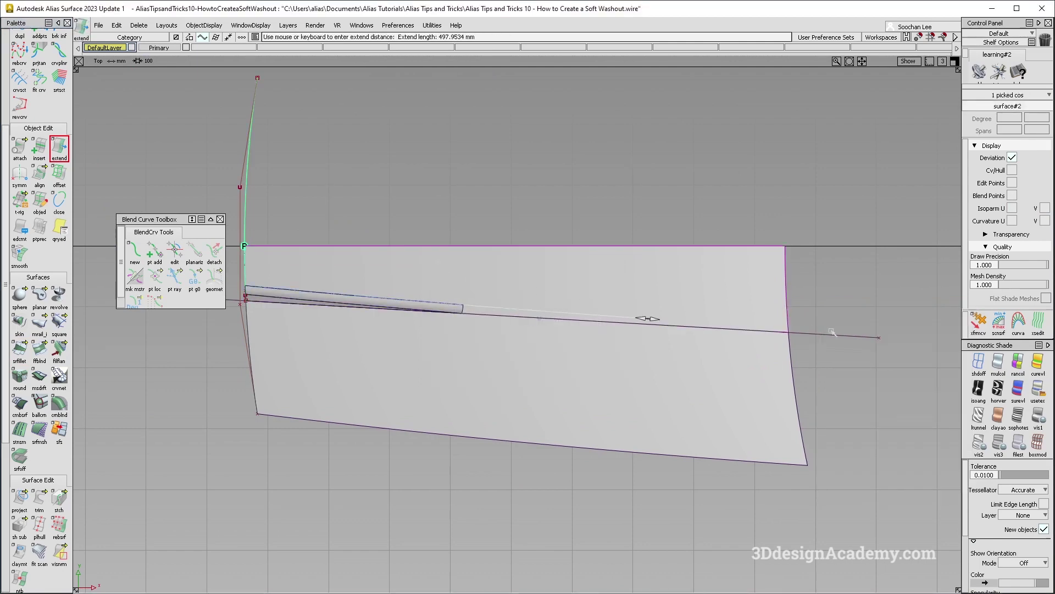
left_click_drag(633, 362, 110, 490, "ctrl+shift")
Build a square surface from the fillet's end edge, the extended curve, the hood's rear edge and the step strip's edge
left_click(59, 324)
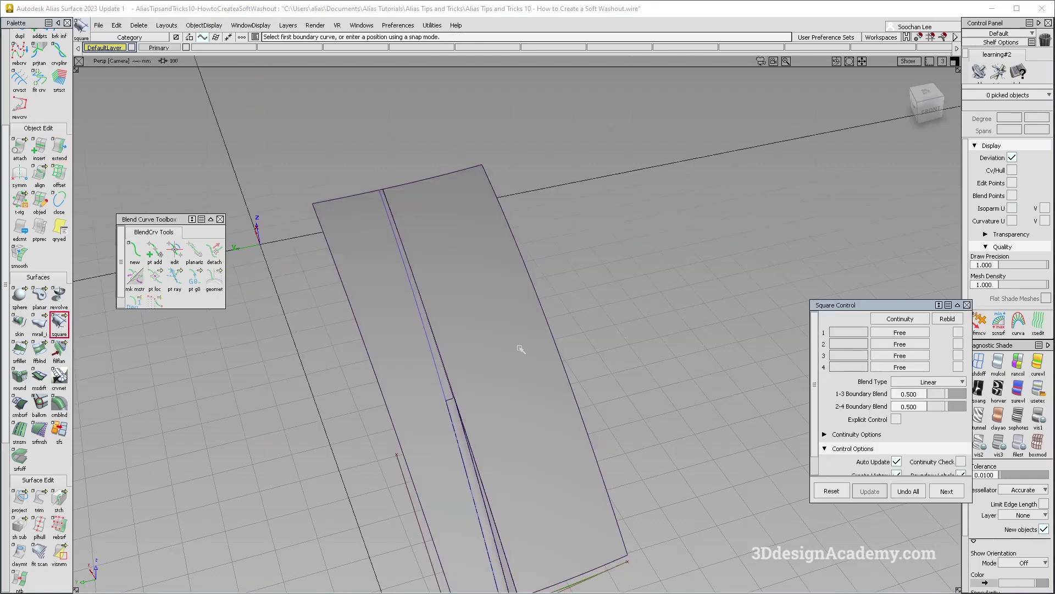
right_click_drag(463, 396, 535, 375, "alt+shift")
left_click_drag(535, 375, 487, 399, "alt+shift")
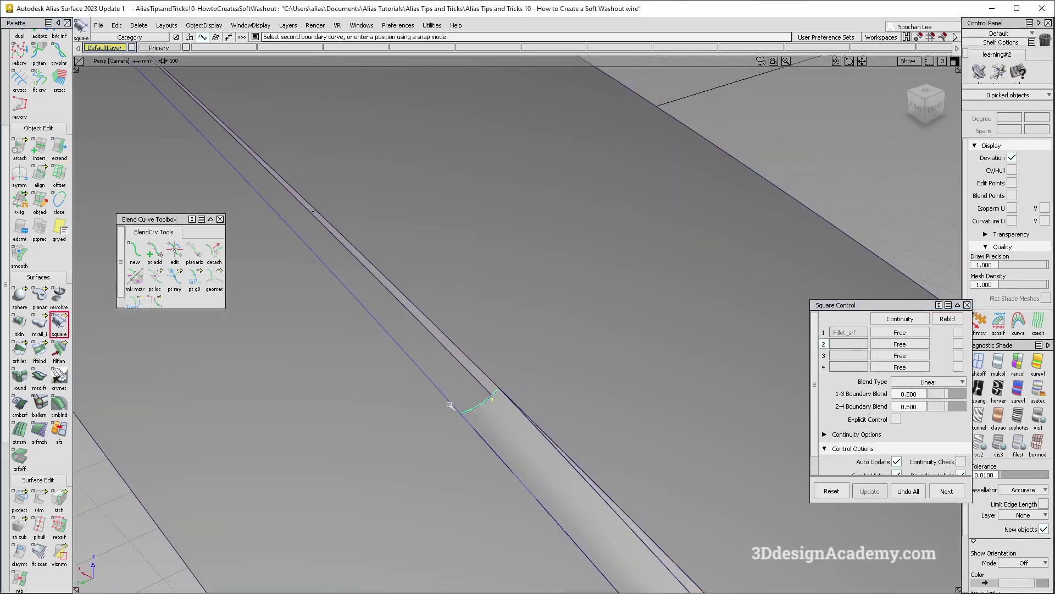
scroll(480, 369, "down", 5)
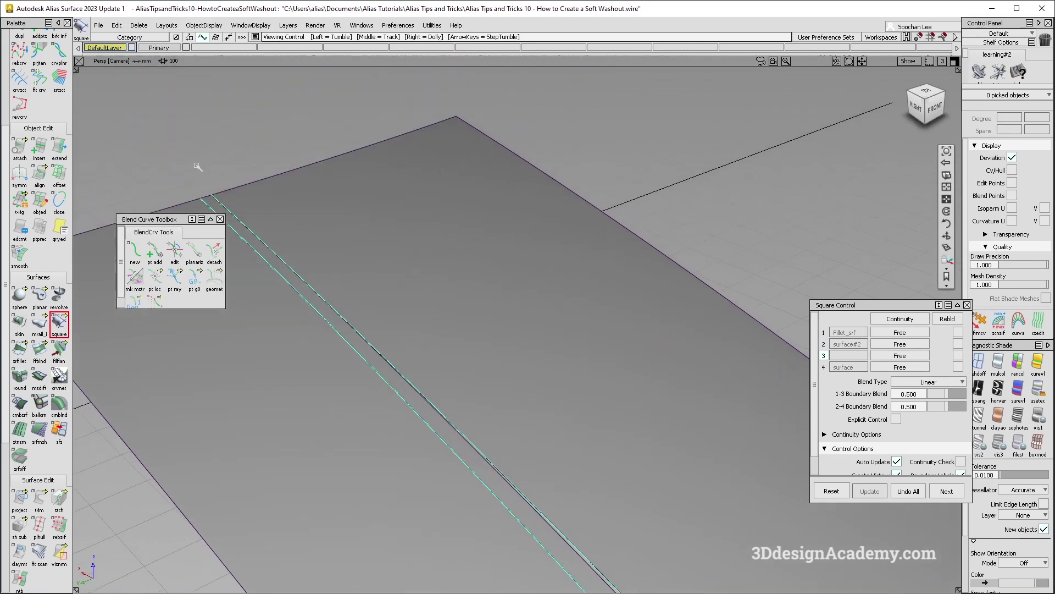
left_click(206, 198)
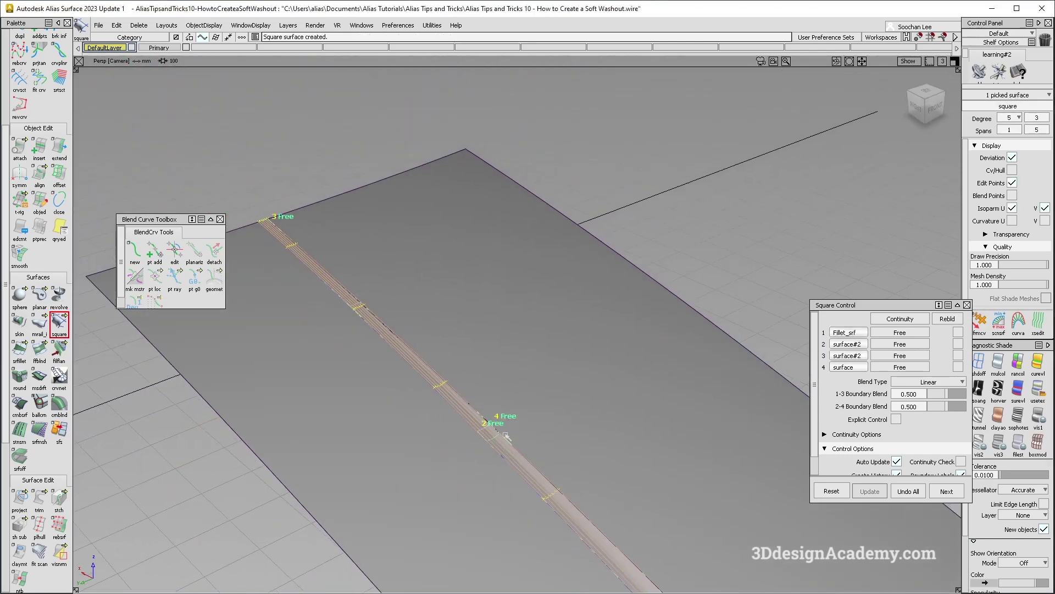
Turn on explicit control for the square surface with U and V degree 5 and single spans
scroll(491, 295, "up", 5)
left_click_drag(649, 376, 587, 335, "alt+shift")
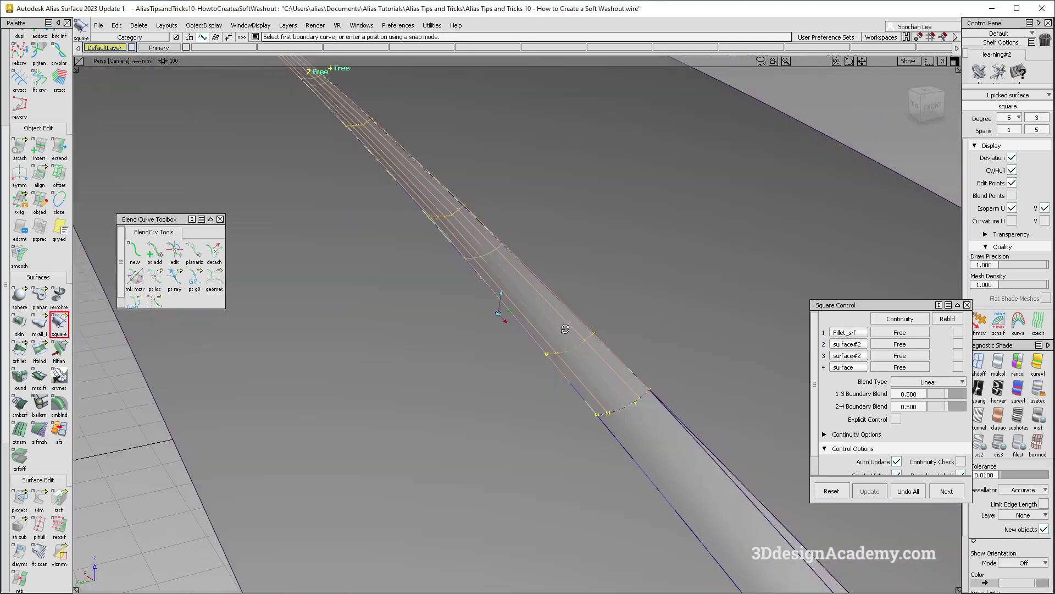
left_click(896, 419)
right_click_drag(583, 296, 569, 292, "alt+shift")
scroll(569, 292, "down", 3)
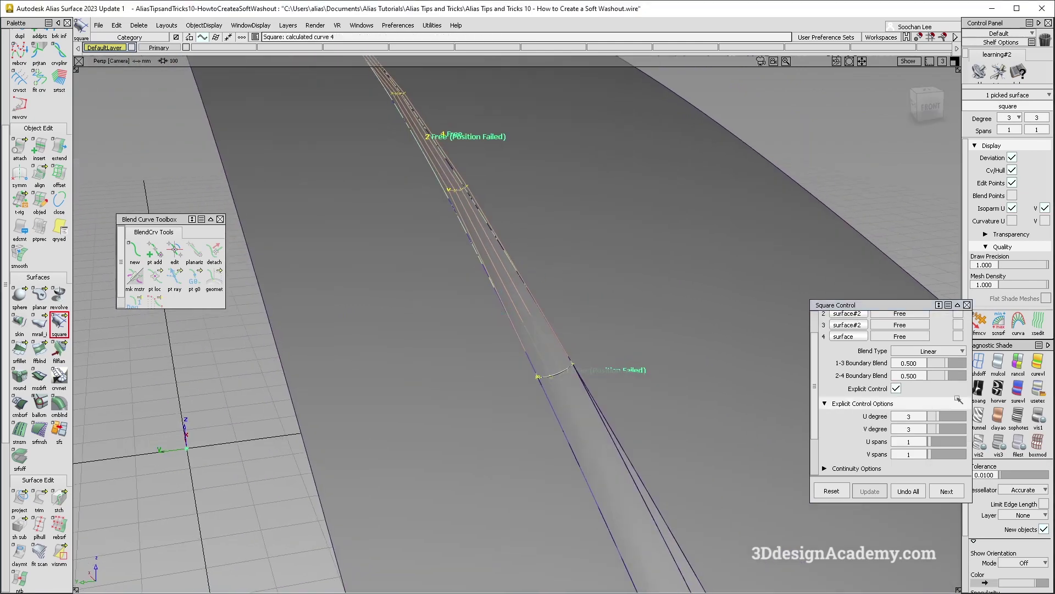
scroll(948, 423, "up", 1)
left_click(946, 432)
left_click_drag(553, 320, 526, 282, "alt+shift")
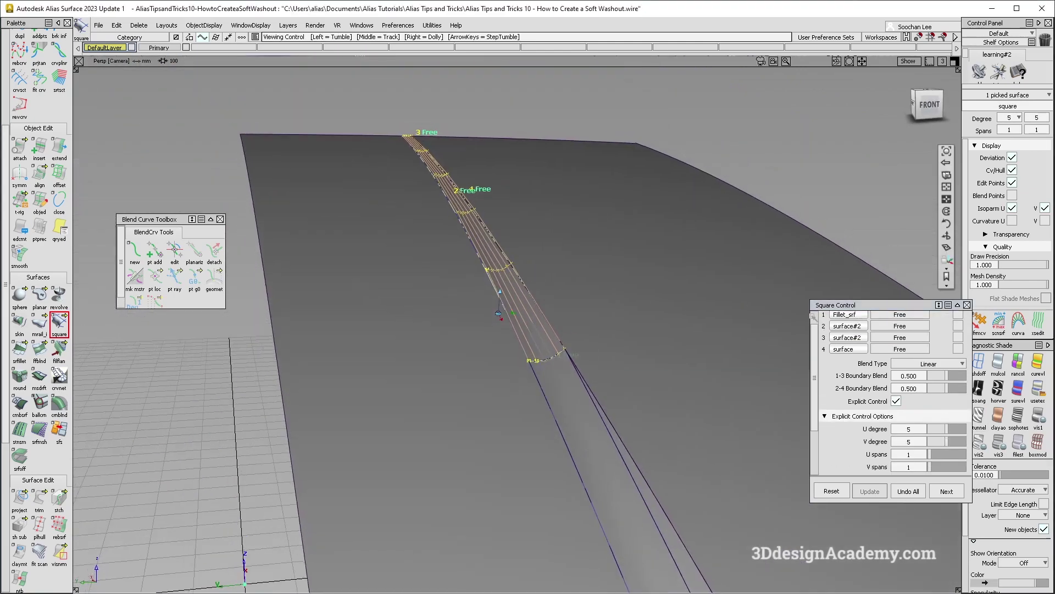
Set G2 Curvature continuity for the square surface's boundaries to the fillet and to the extended curve on surface
left_click(900, 326)
left_click(900, 383)
scroll(550, 229, "up", 3)
left_click_drag(550, 229, 511, 190, "alt+shift")
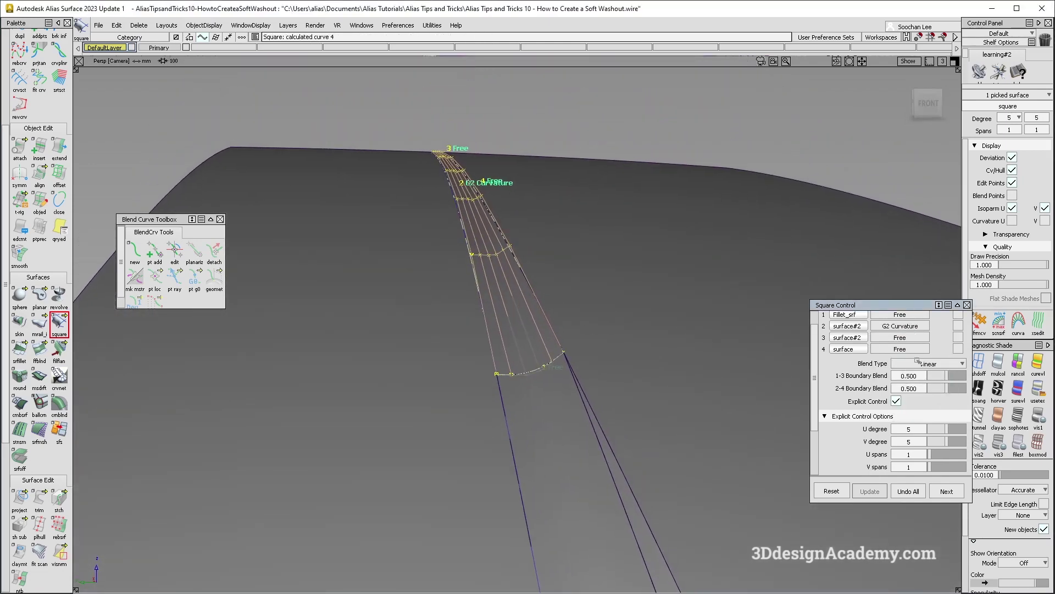
left_click(907, 314)
left_click(901, 371)
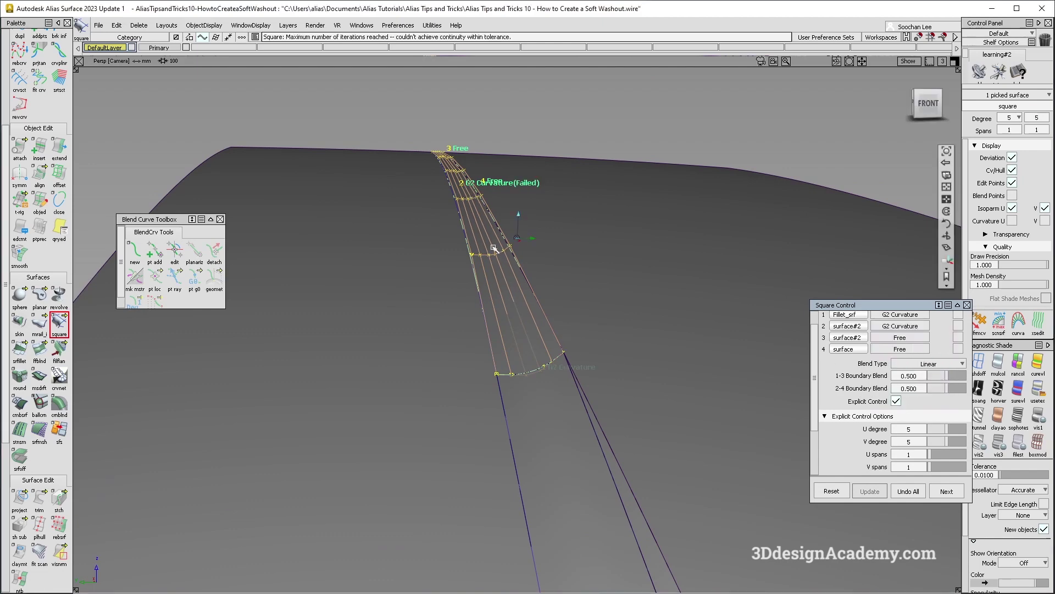
Apply the Showroom diagnostic shade and examine the reflections along the fillet and its square extension
right_click_drag(470, 197, 502, 205, "alt+shift")
left_click_drag(468, 190, 477, 223, "alt+shift")
left_click_drag(449, 160, 550, 332, "alt+shift")
right_click_drag(554, 342, 559, 390, "ctrl+shift")
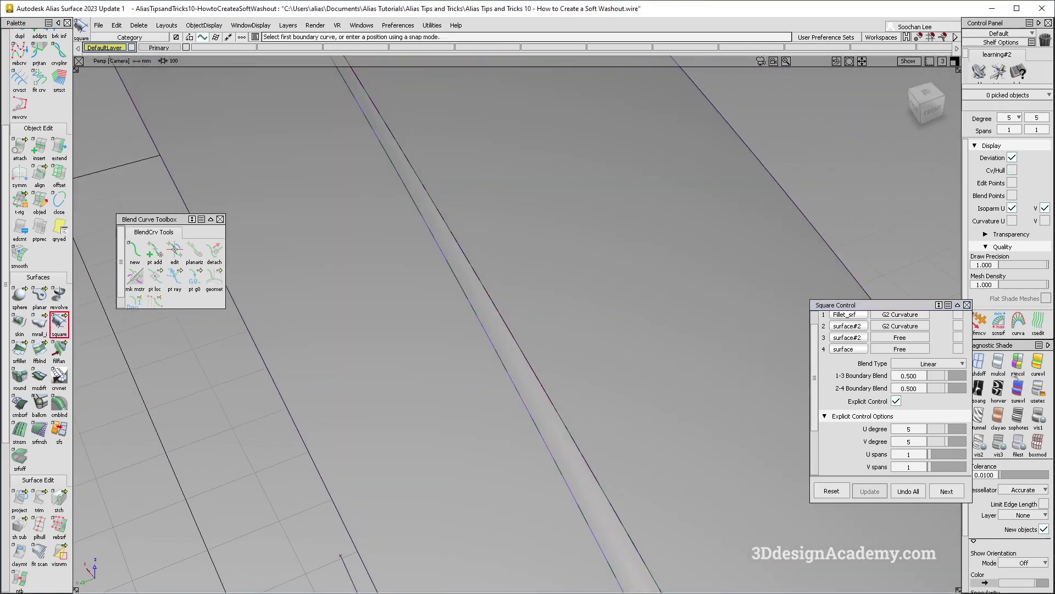
left_click(1038, 389)
left_click_drag(458, 288, 572, 384, "alt+shift")
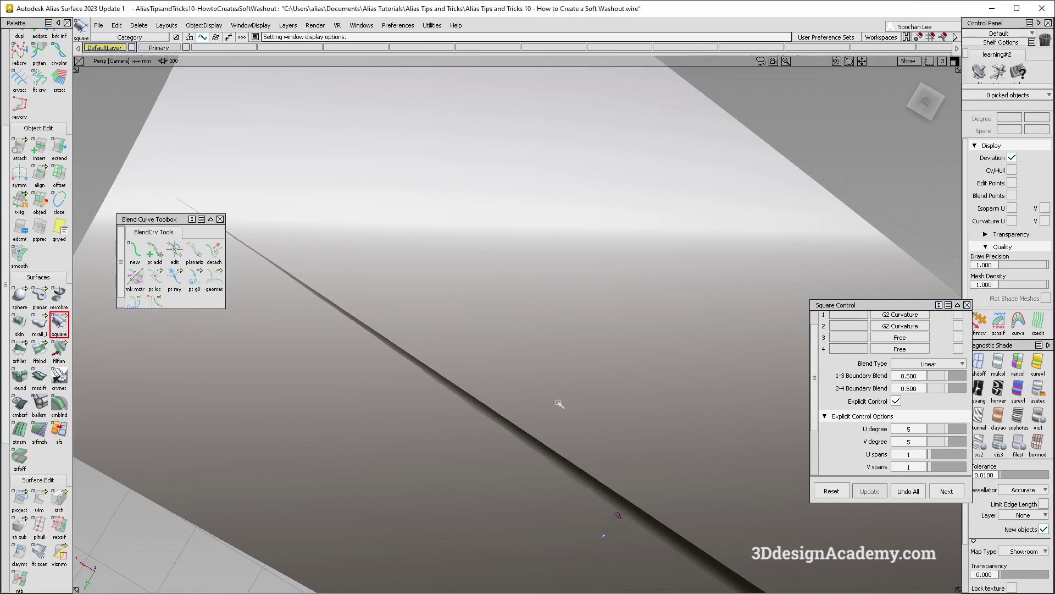
middle_click_drag(573, 385, 497, 384, "alt+shift")
left_click_drag(497, 384, 523, 393, "alt+shift")
right_click_drag(530, 413, 461, 323, "ctrl+shift")
right_click_drag(461, 324, 460, 346, "alt+shift")
left_click_drag(460, 345, 404, 268, "alt+shift")
Display the CVs of the square surface and examine its rows along the strip
left_click(403, 269)
left_click(387, 257)
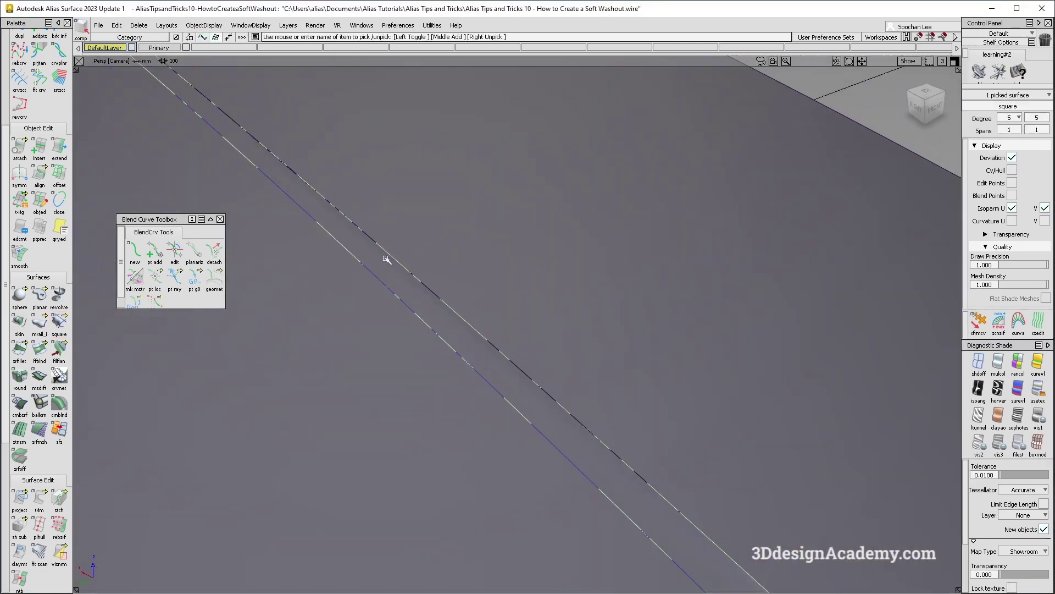
right_click_drag(345, 221, 389, 201, "alt+shift")
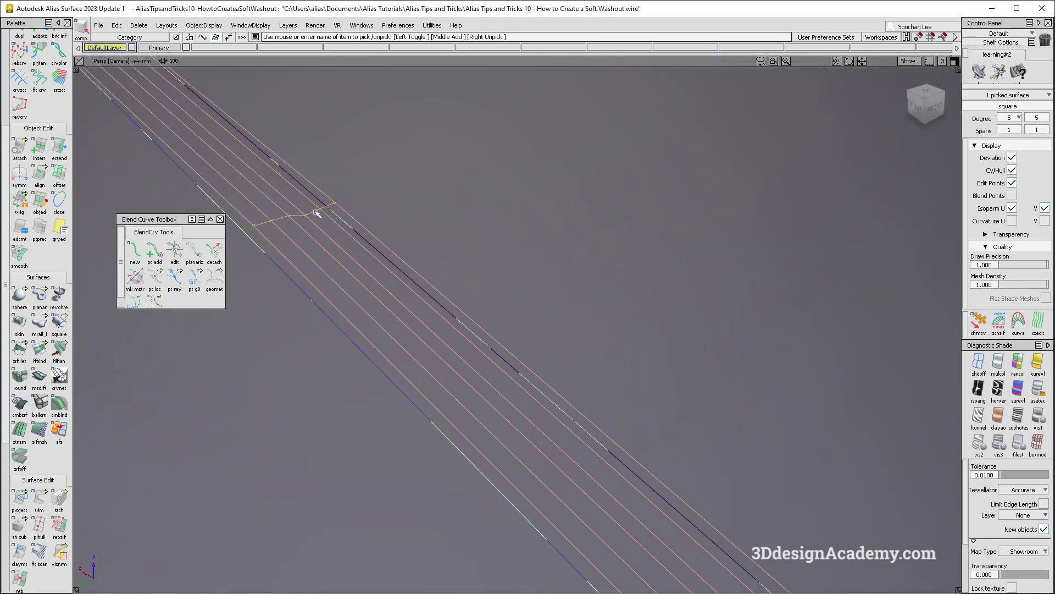
right_click_drag(312, 212, 497, 365, "alt+shift")
left_click(627, 365)
left_click(587, 328)
Reopen the square surface's settings and set its V degree to 3
mouse_move(587, 327)
right_mouse_down("alt+shift")
mouse_move(584, 299)
mouse_move(589, 311)
right_mouse_up("alt+shift")
middle_click_drag(589, 312, 562, 292, "alt+shift")
left_click_drag(561, 438, 569, 379, "ctrl+shift")
right_click_drag(604, 371, 538, 369, "ctrl+shift")
left_click(539, 369)
scroll(906, 409, "down", 2)
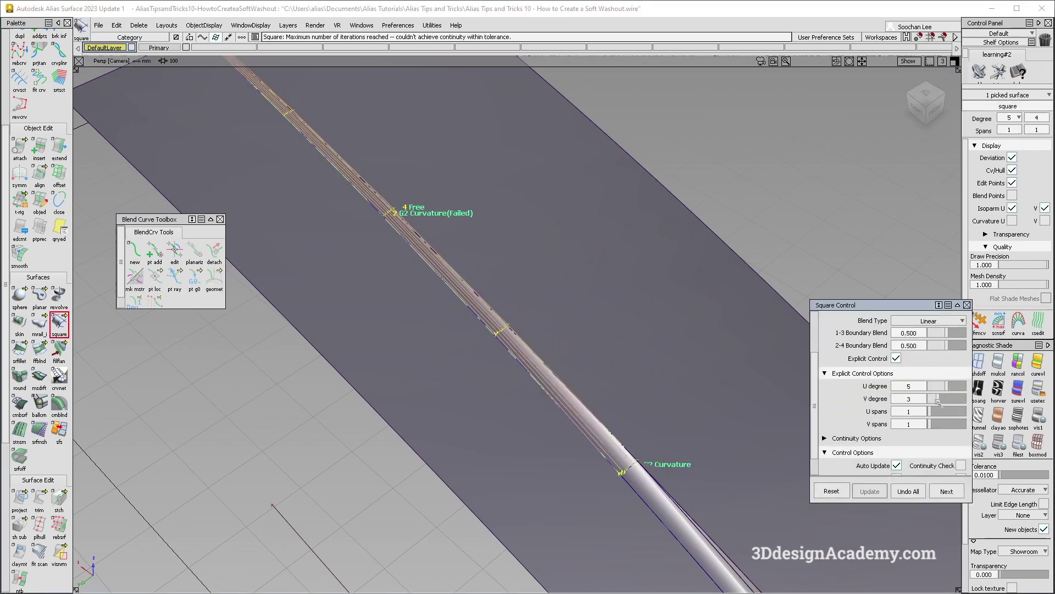
left_click_drag(527, 327, 390, 229, "alt+shift")
right_click_drag(293, 124, 345, 142, "alt+shift")
left_click_drag(344, 141, 609, 349, "alt+shift")
middle_click_drag(506, 226, 527, 299, "alt+shift")
left_click_drag(422, 202, 584, 247, "alt+shift")
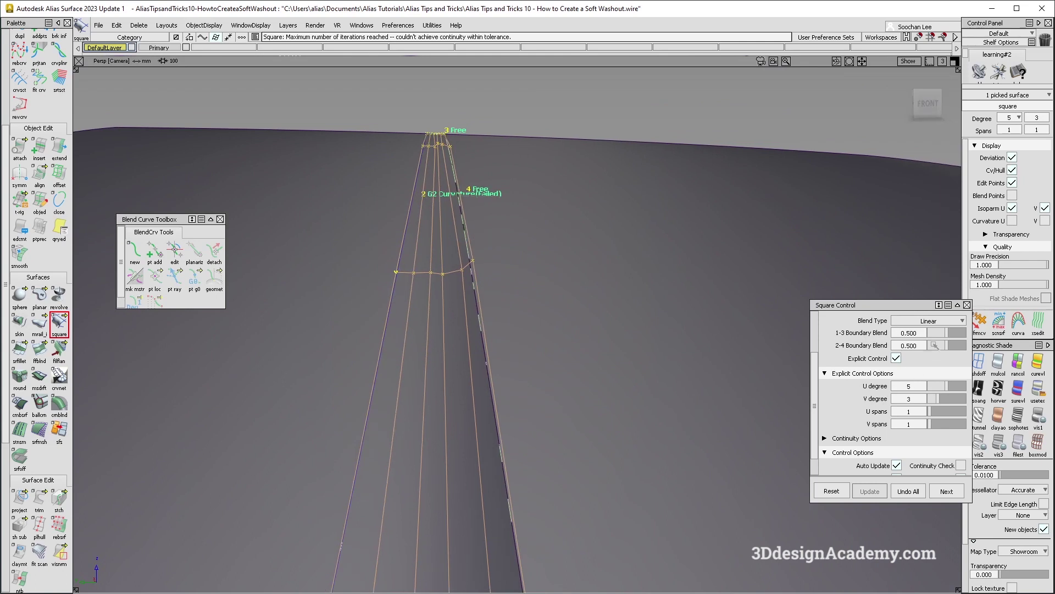
Set the continuity of all four square surface boundaries to Free
scroll(934, 345, "up", 3)
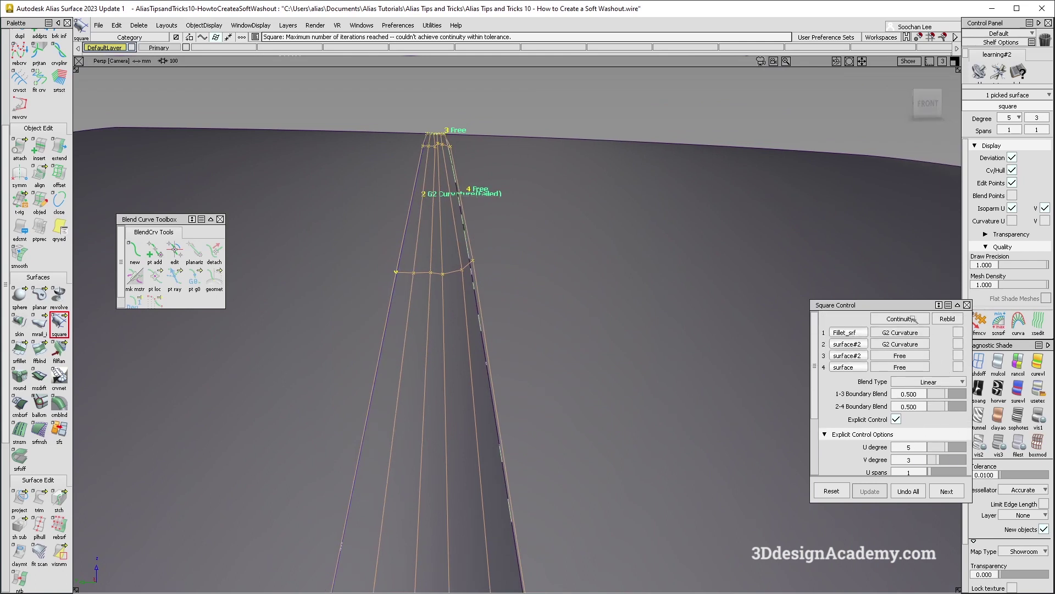
left_click(913, 319)
left_click(910, 331)
mouse_move(490, 287)
right_mouse_down("alt+shift")
mouse_move(472, 266)
mouse_move(476, 294)
right_mouse_up("alt+shift")
middle_click_drag(476, 295, 456, 255, "alt+shift")
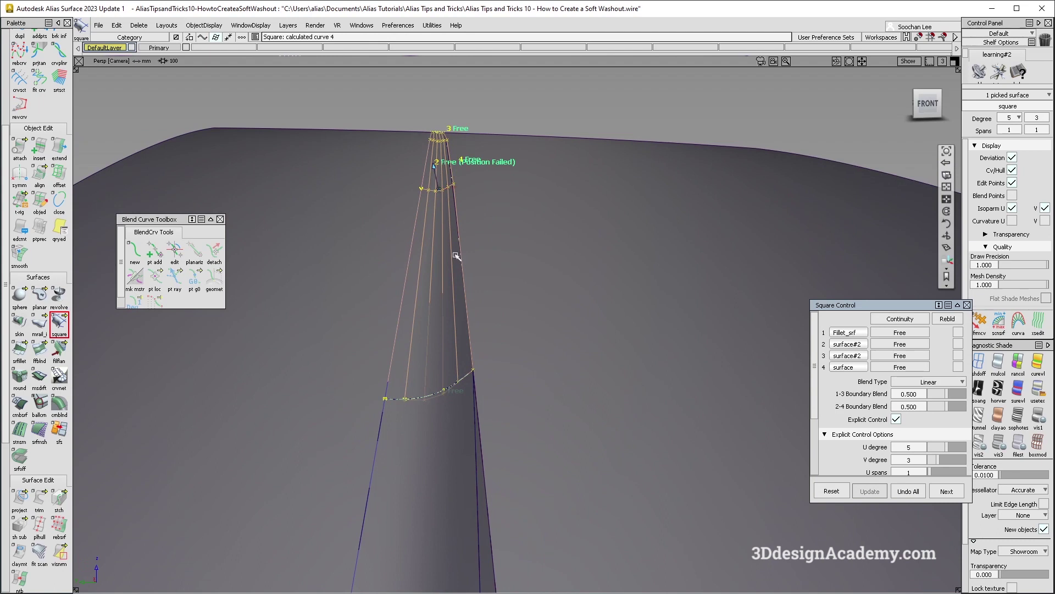
Build a freeform blend between the two edges of the open strip in the hood, with G2 Curvature on side 1 and G0 Position on side 2
left_click_drag(456, 255, 457, 261, "alt+shift")
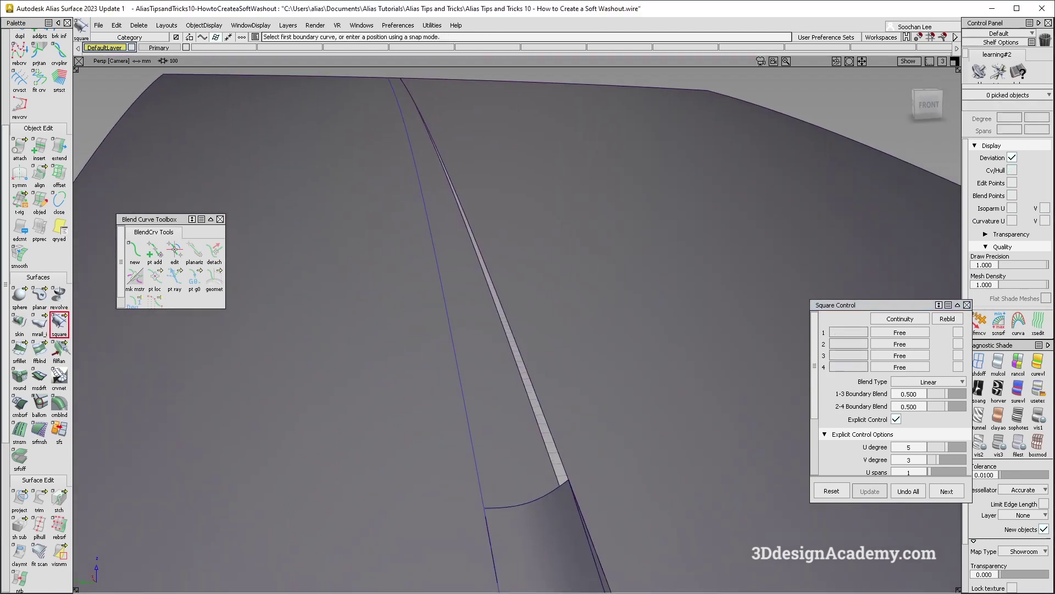
left_click(40, 351)
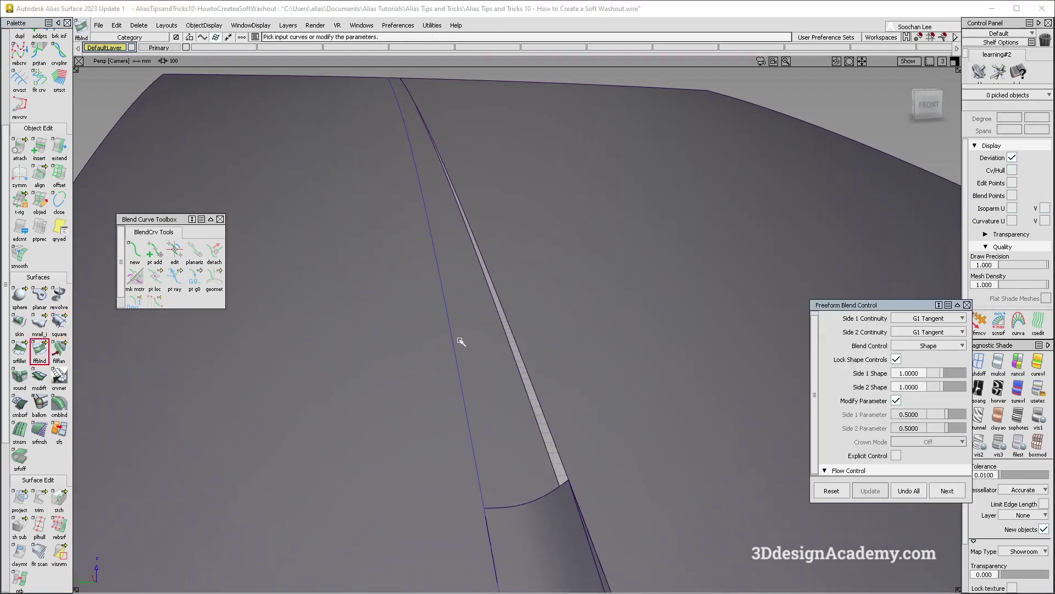
left_click(506, 321)
left_click_drag(593, 370, 654, 388, "alt+shift")
left_click(944, 320)
left_click(943, 356)
left_click(947, 332)
left_click(929, 337)
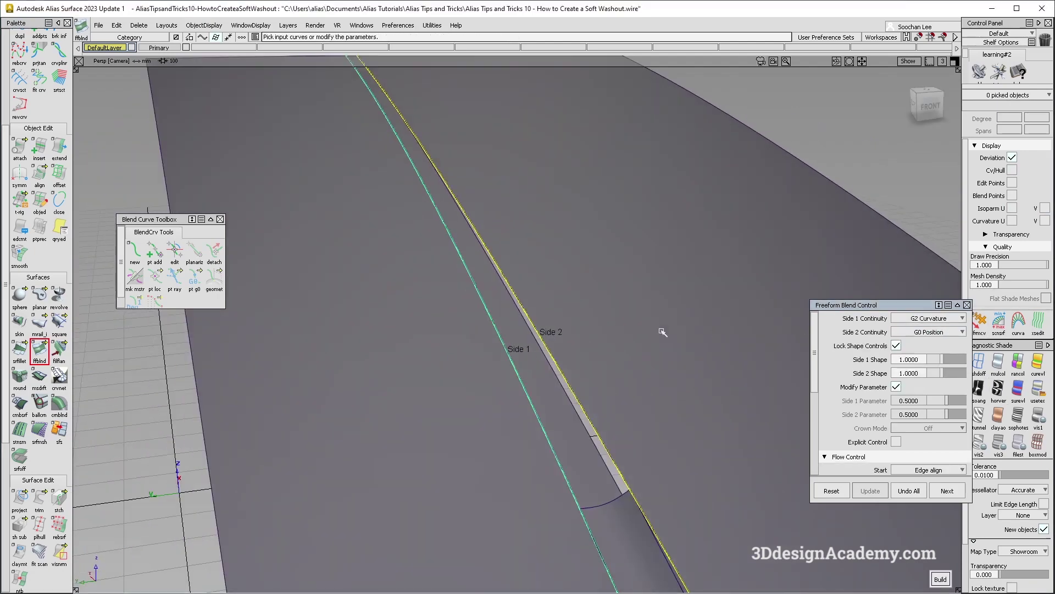
right_click_drag(609, 319, 636, 368, "alt+shift")
left_click_drag(636, 368, 577, 351, "alt+shift")
right_click_drag(577, 351, 575, 379, "alt+shift")
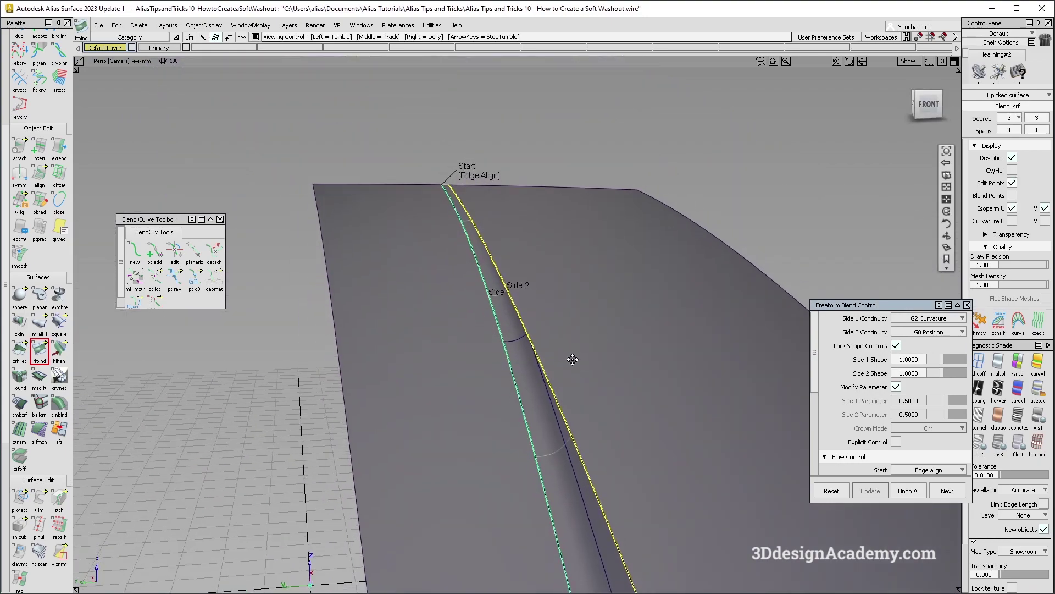
middle_click_drag(575, 379, 572, 346, "alt+shift")
left_click_drag(571, 347, 593, 374, "alt+shift")
middle_click_drag(592, 373, 589, 313, "alt+shift")
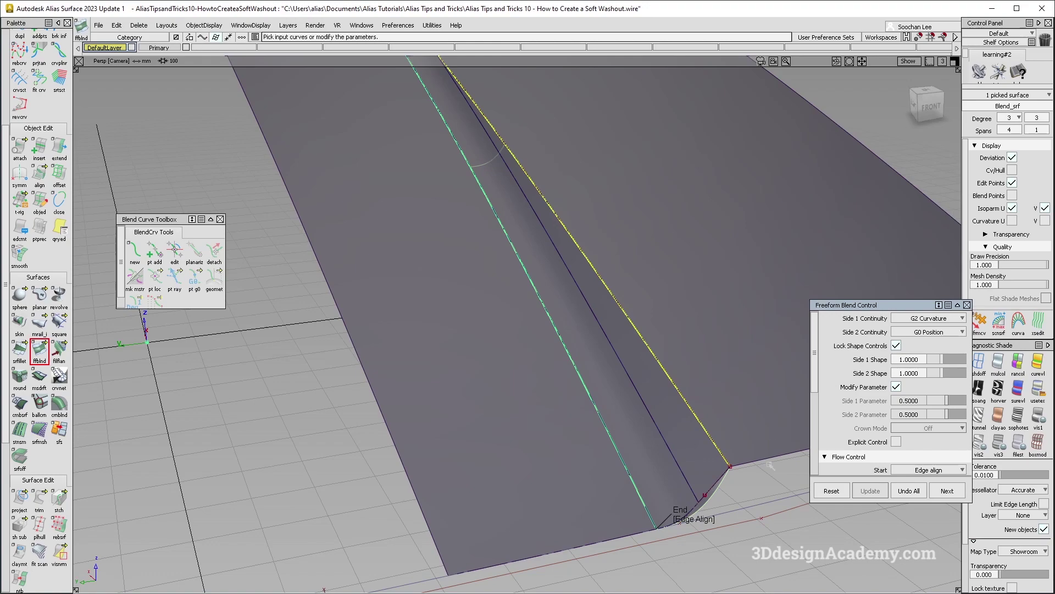
Enable the blend's Modify Range, connect its ends, and pull them back to the fillet's end: side 1 about 0.6006, side 2 about 0.5979
scroll(902, 429, "down", 3)
left_click_drag(608, 287, 661, 365, "alt+shift")
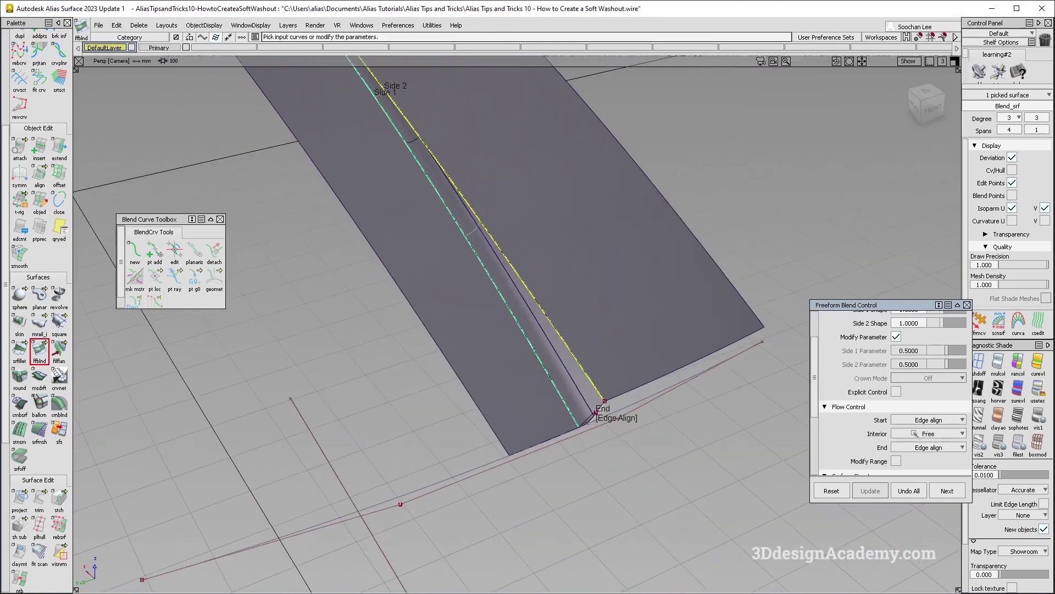
scroll(897, 417, "down", 2)
left_click(896, 408)
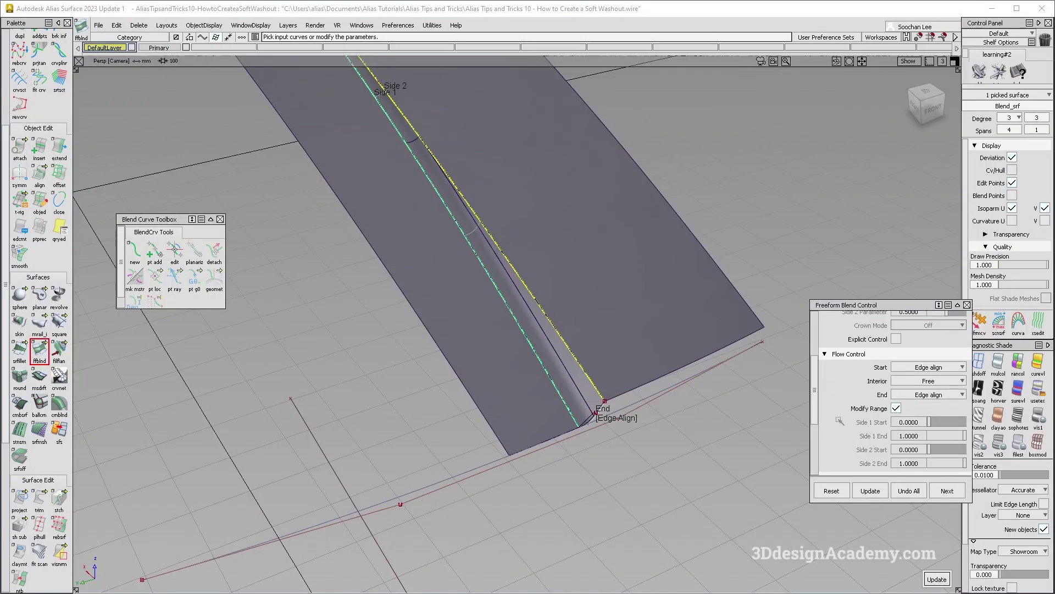
left_click(629, 418)
left_click_drag(578, 422, 415, 164)
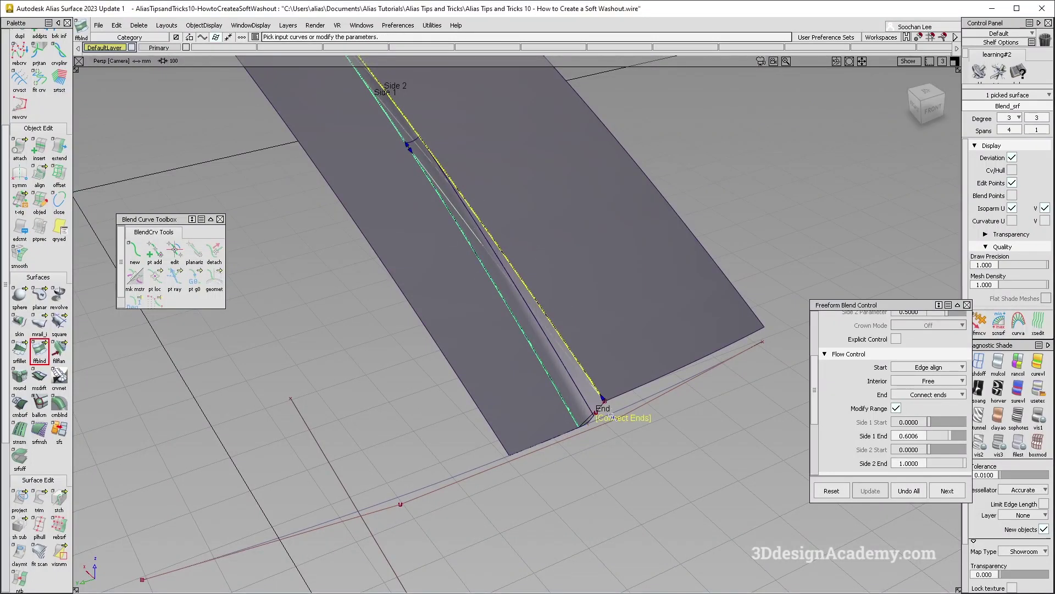
left_click_drag(603, 397, 439, 116)
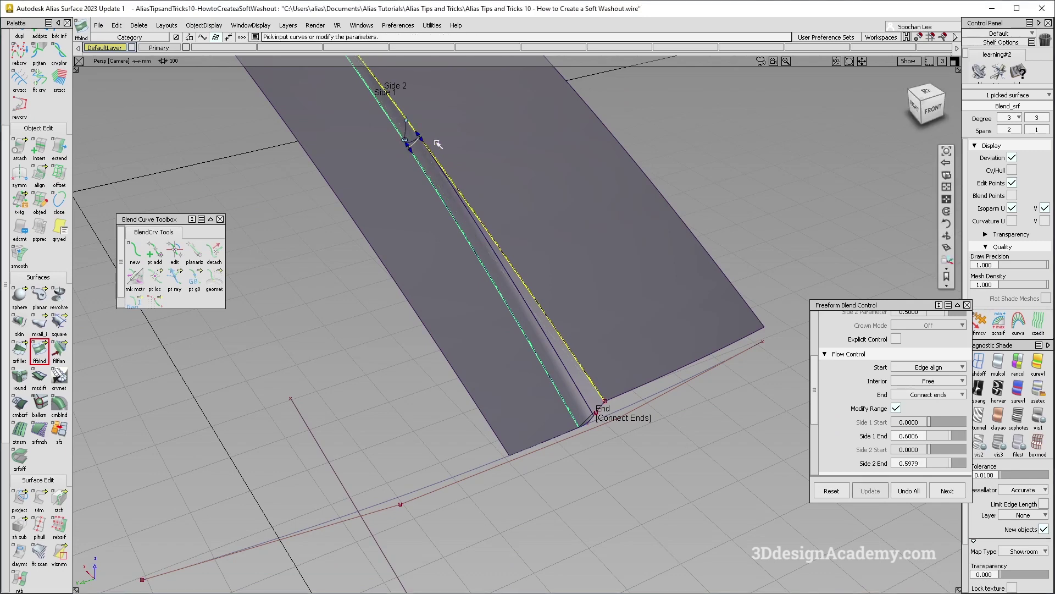
Fine-tune the side 1 end of the blend to about 0.5927 so it meets the fillet's edge
right_click_drag(439, 142, 472, 141, "alt+shift")
left_click_drag(473, 141, 405, 134, "alt+shift")
middle_click_drag(405, 134, 396, 263, "alt+shift")
left_click_drag(464, 308, 441, 297)
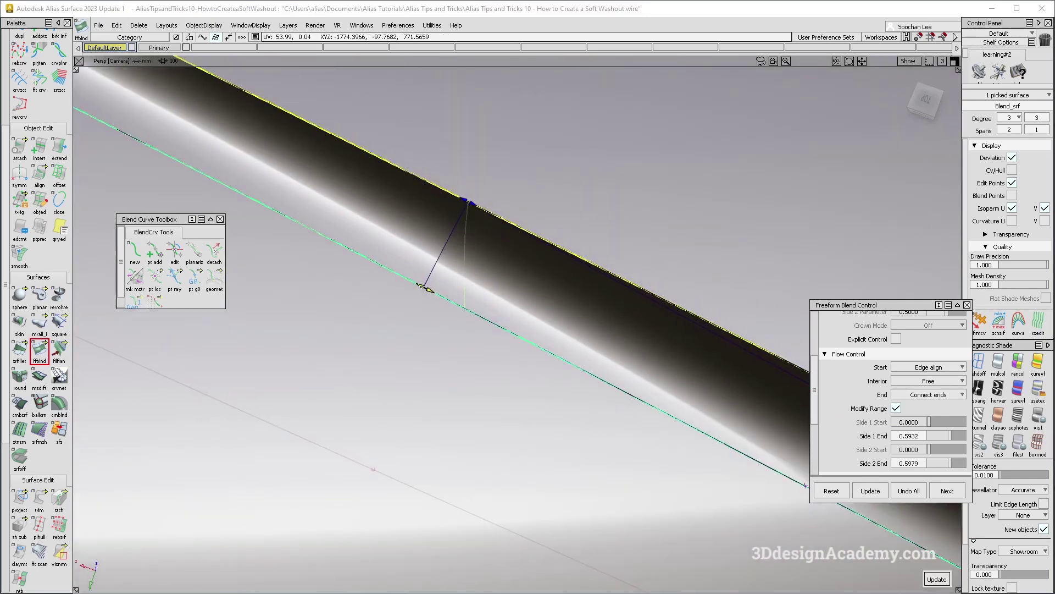
left_click_drag(516, 313, 488, 291, "alt+shift")
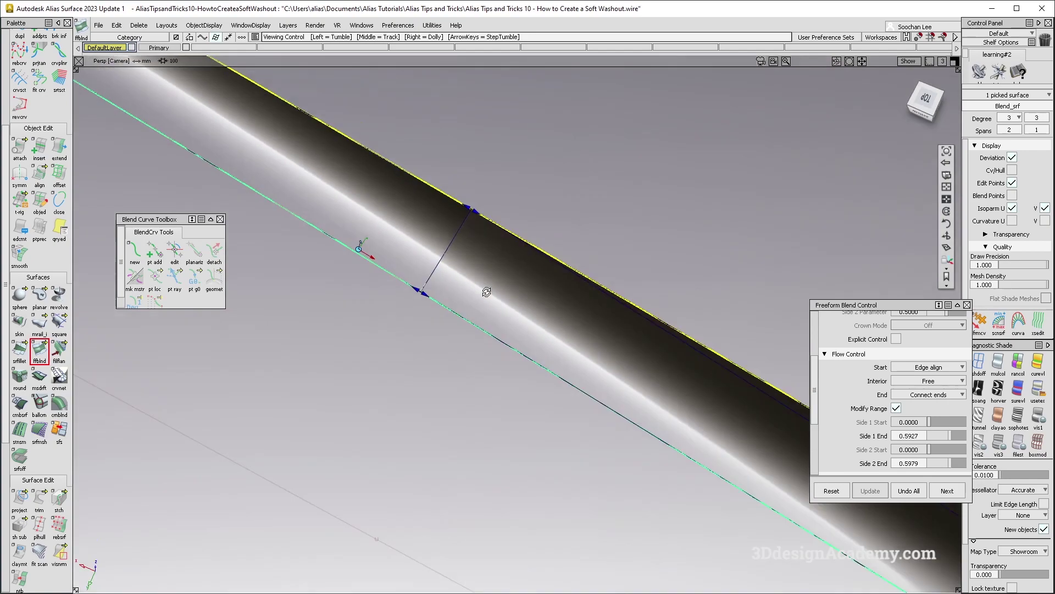
Examine the blend surface and its CV rows around the fillet's end and along the strip
right_click_drag(421, 265, 459, 266, "alt+shift")
left_click_drag(439, 275, 351, 258, "alt+shift")
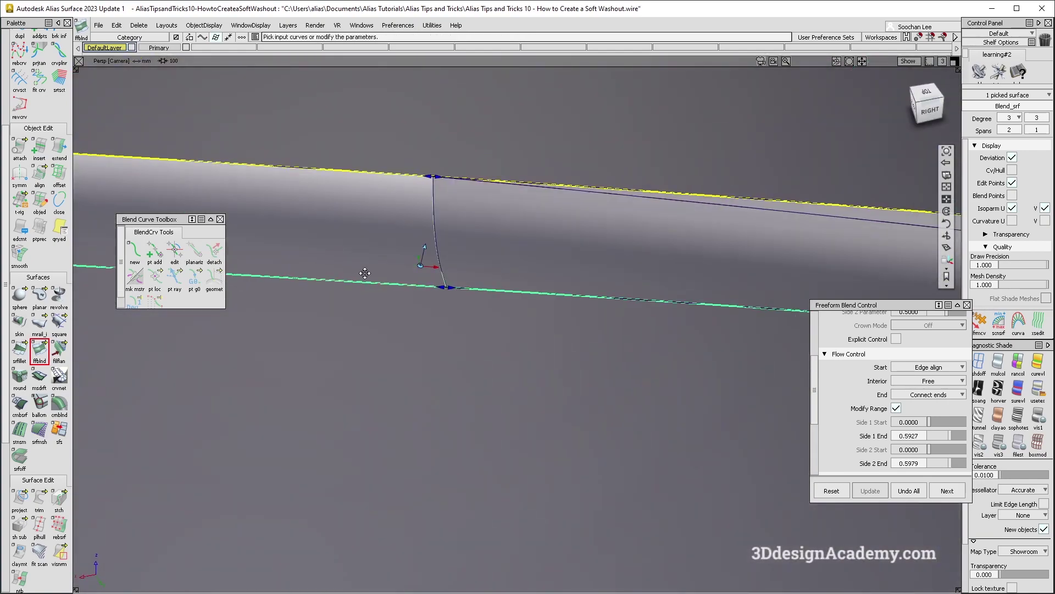
middle_click_drag(352, 259, 671, 279, "alt+shift")
right_click_drag(671, 280, 539, 294, "alt+shift")
left_click_drag(539, 294, 471, 271, "alt+shift")
right_click_drag(471, 271, 307, 190, "alt+shift")
middle_click_drag(250, 145, 548, 247, "alt+shift")
left_click_drag(548, 247, 336, 190, "alt+shift")
left_click_drag(602, 312, 594, 387, "alt+shift")
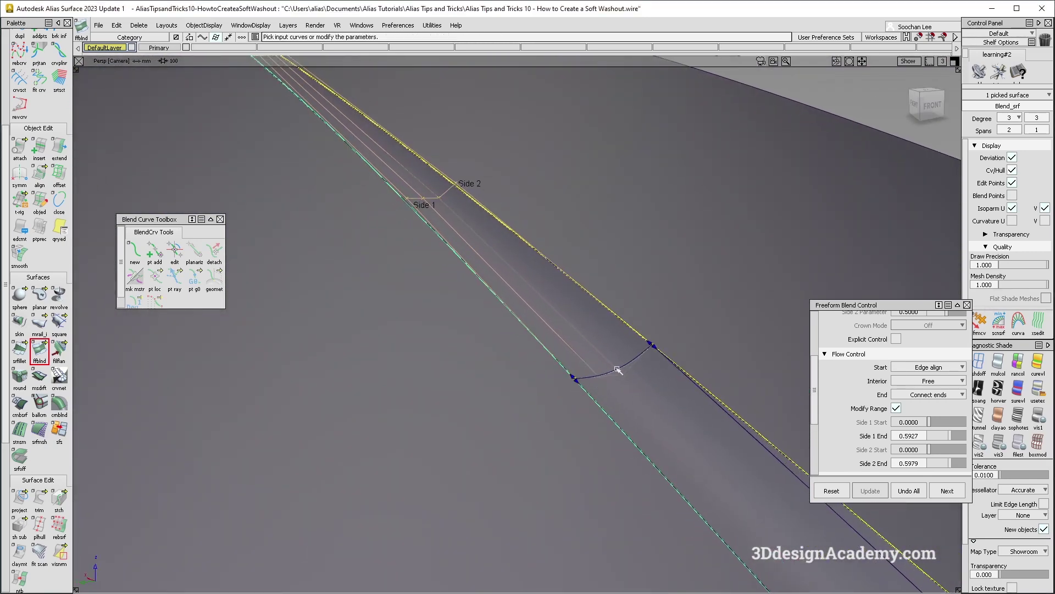
Rebuild the freeform blend with Explicit Control at U degree 5
mouse_move(573, 316)
left_mouse_down("alt+shift")
mouse_move(608, 361)
mouse_move(632, 439)
left_mouse_up("alt+shift")
scroll(904, 423, "up", 3)
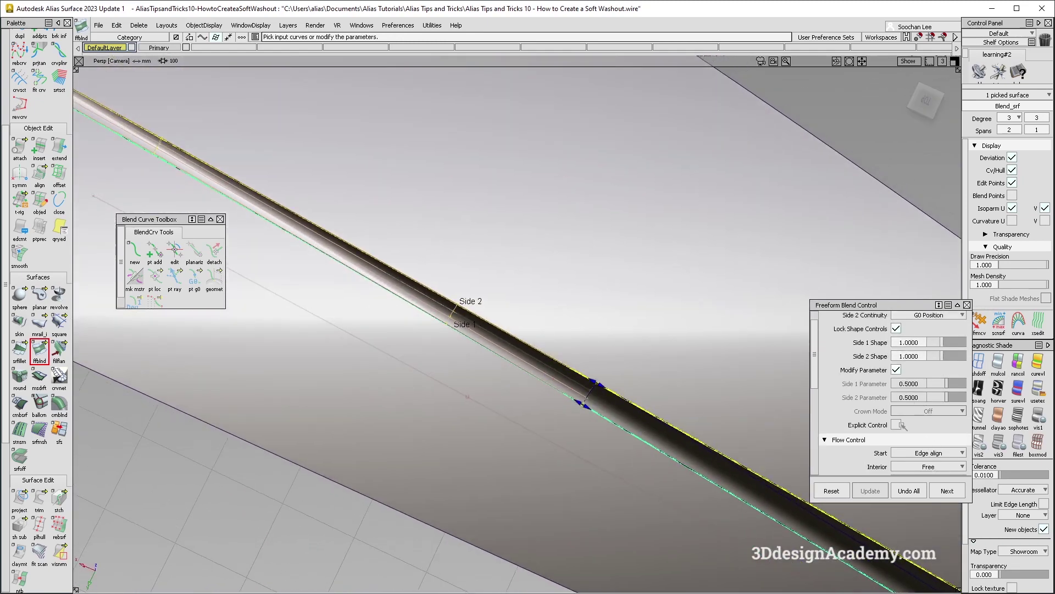
left_click(897, 425)
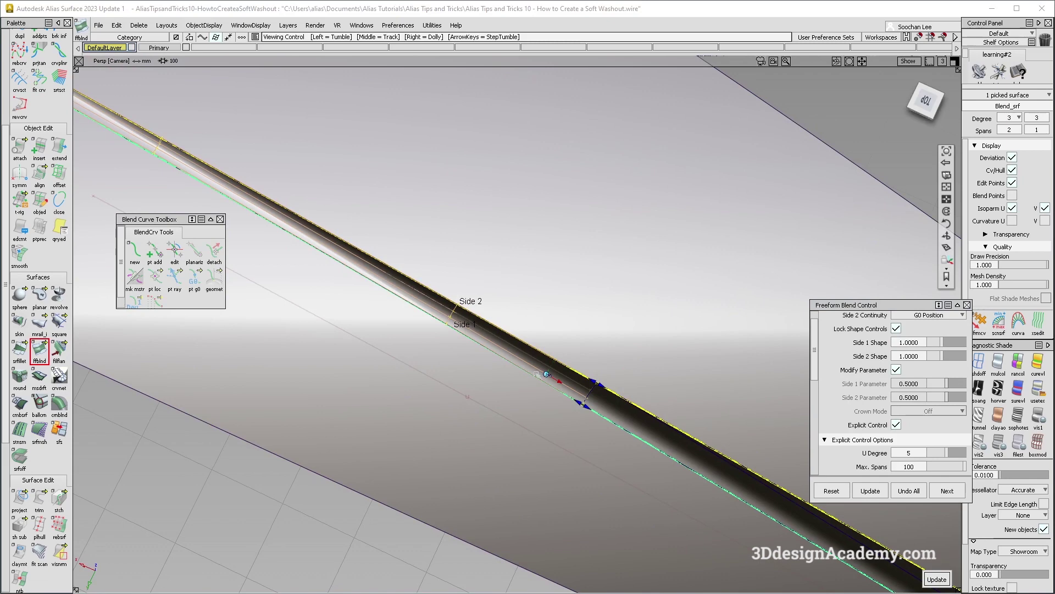
left_click_drag(546, 374, 654, 339, "alt+shift")
left_click_drag(564, 341, 813, 363, "alt+shift")
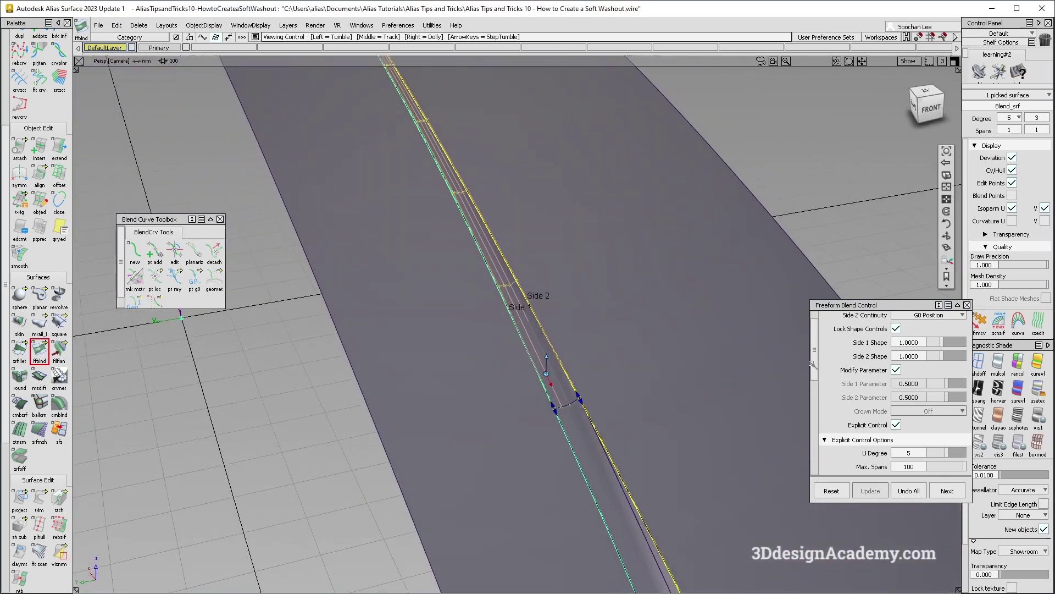
left_click(897, 426)
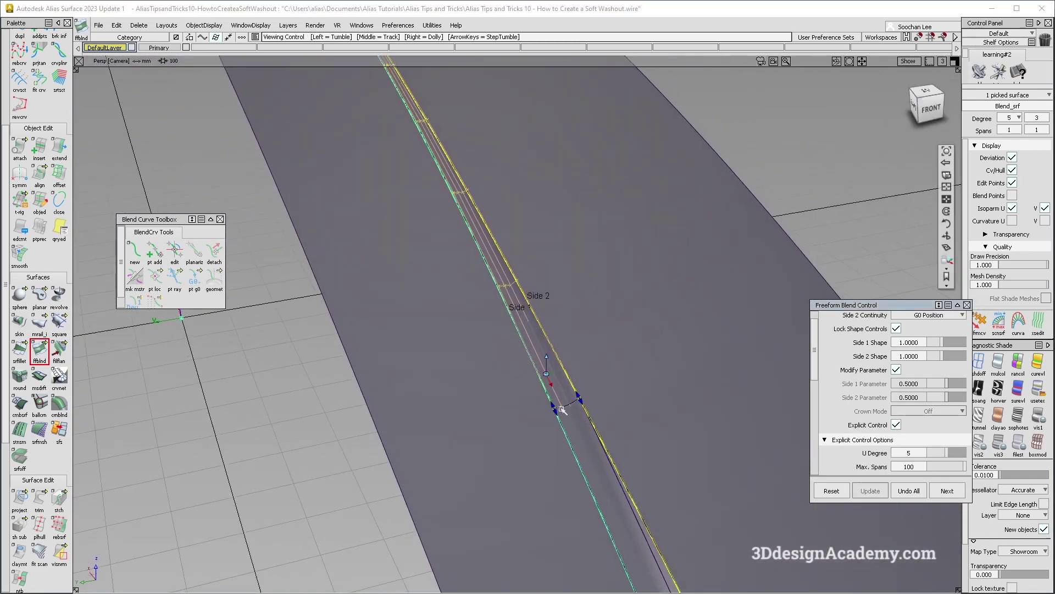
Select the blend surface and raise its V degree to 5
right_click_drag(561, 409, 641, 401, "alt+shift")
left_click_drag(641, 401, 594, 438, "alt+shift")
left_click_drag(641, 285, 606, 394, "ctrl+shift")
left_click(536, 362)
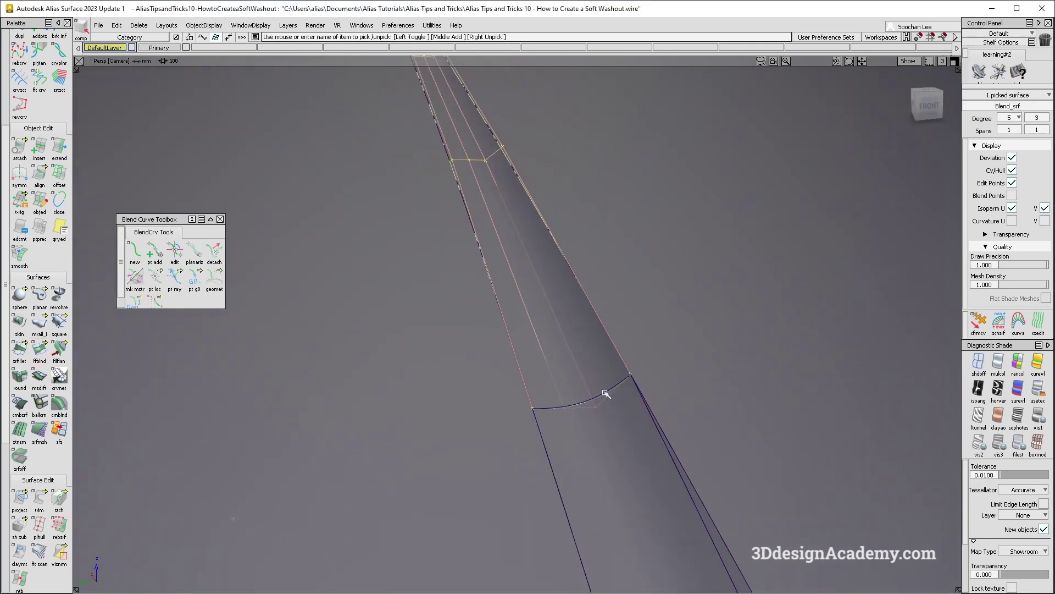
left_click(1046, 118)
left_click(1046, 207)
left_click_drag(570, 335, 464, 296, "alt+shift")
Delete the construction history of the selected blend surface
left_click(146, 26)
left_click(144, 52)
left_click_drag(579, 273, 546, 214, "alt+shift")
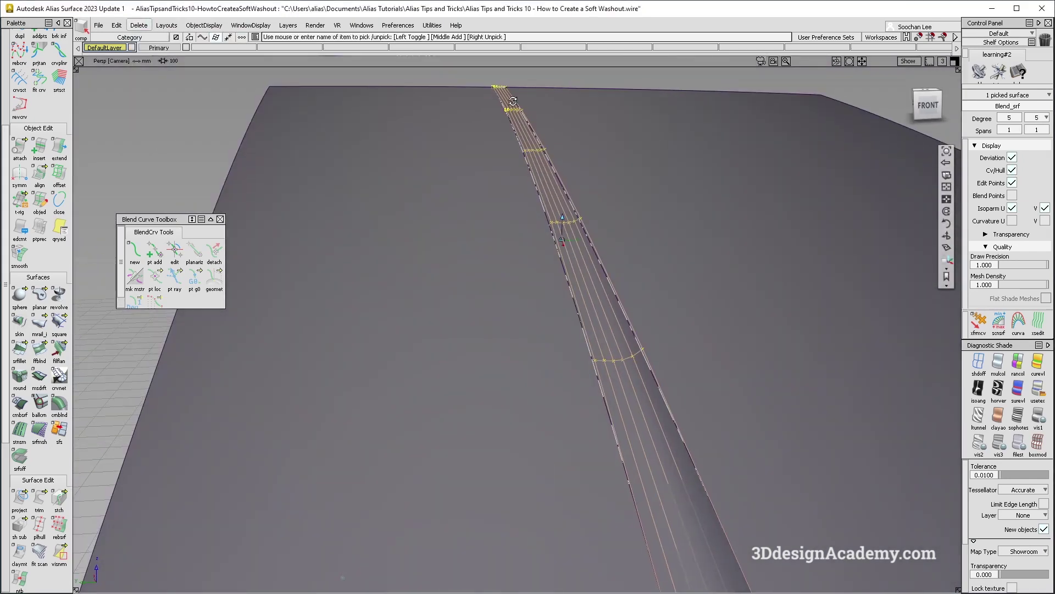
Examine the diagnostic shade reflections where the blend surface meets the fillet
left_click_drag(513, 101, 619, 115, "alt+shift")
left_click_drag(613, 319, 648, 203, "ctrl+shift")
left_click(1018, 390)
left_click(1038, 391)
left_click_drag(486, 212, 648, 352, "alt+shift")
mouse_move(666, 374)
left_mouse_down("ctrl+shift")
mouse_move(573, 253)
mouse_move(542, 266)
mouse_move(622, 320)
mouse_move(651, 302)
mouse_move(711, 328)
mouse_move(714, 315)
mouse_move(367, 255)
mouse_move(549, 360)
mouse_move(509, 273)
mouse_move(508, 293)
mouse_move(585, 306)
left_mouse_up("ctrl+shift")
Align the blend surface's end to the fillet edge with G2 continuity, using Edge alignment
double_click(39, 174)
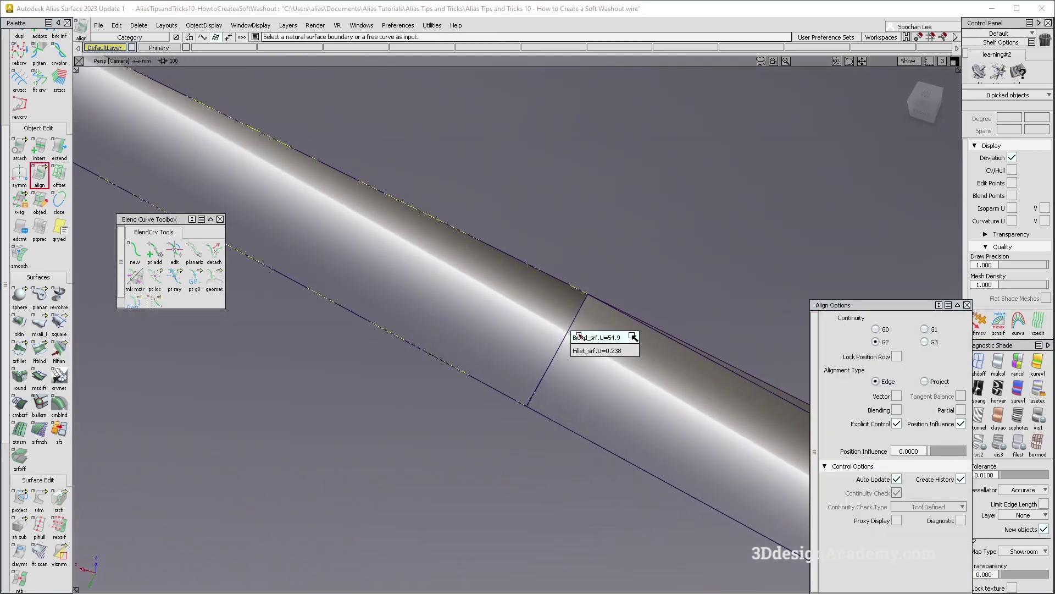
left_click(590, 338)
left_click_drag(610, 358, 545, 255, "alt+shift")
left_click(587, 314)
left_click_drag(580, 345, 633, 336, "alt+shift")
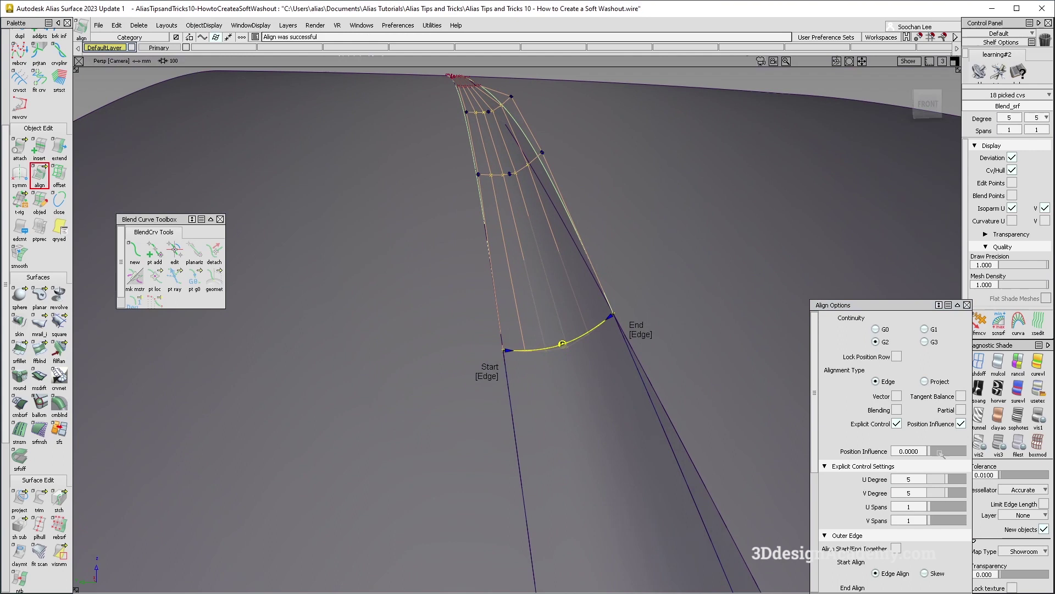
left_click_drag(587, 360, 634, 341, "alt+shift")
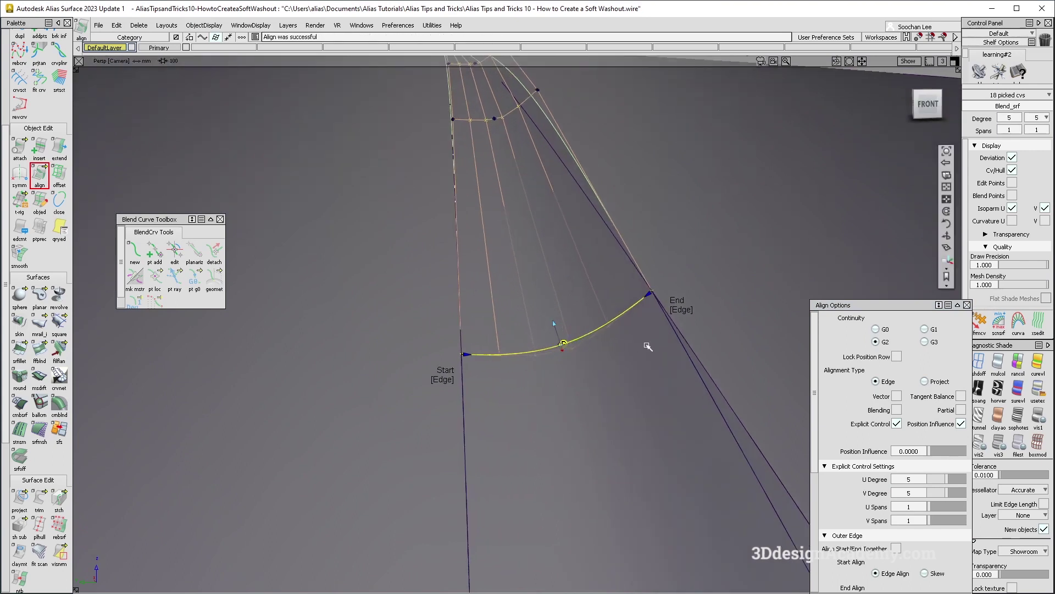
Set the alignment's Position Influence to 1.0
left_click(942, 451)
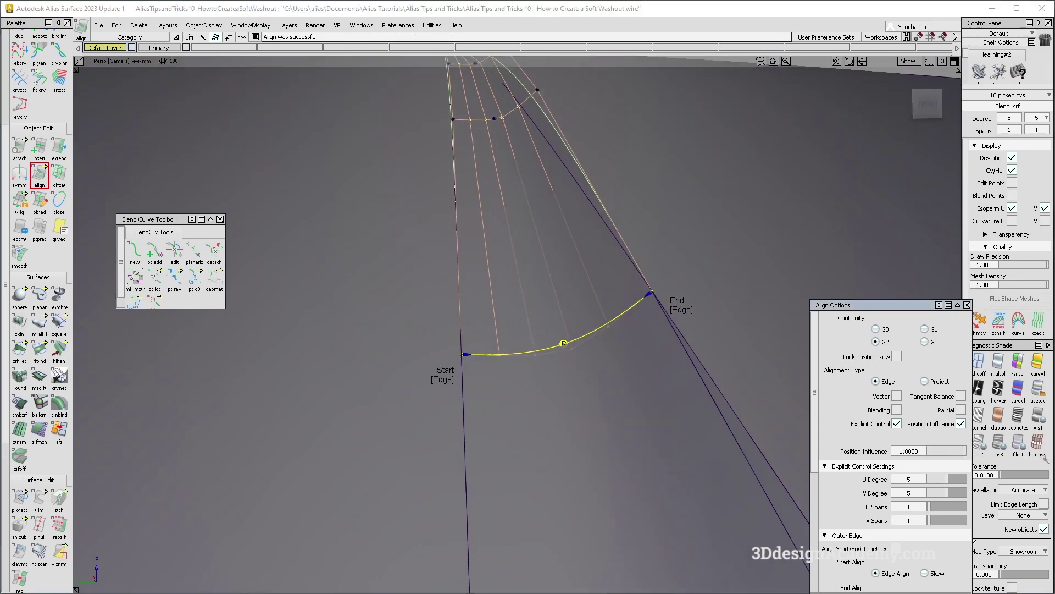
left_click_drag(566, 302, 503, 274, "alt+shift")
left_click_drag(447, 161, 710, 334, "alt+shift")
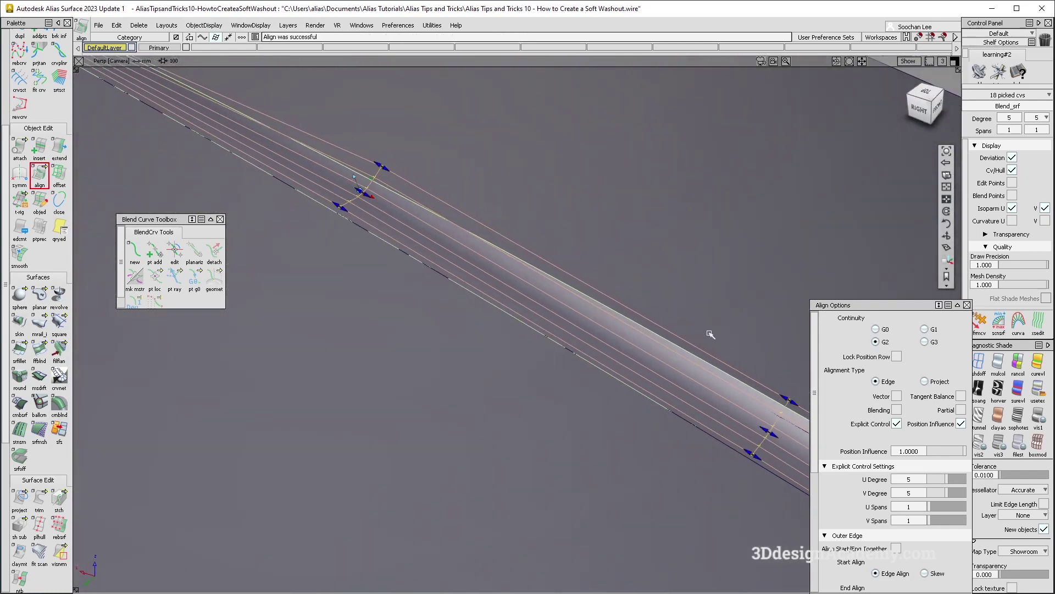
Turn on Vector alignment for the blend surface using the Normal direction
left_click(899, 396)
left_click_drag(599, 241, 556, 269, "alt+shift")
left_click(940, 491)
left_click_drag(369, 220, 384, 316, "alt+shift")
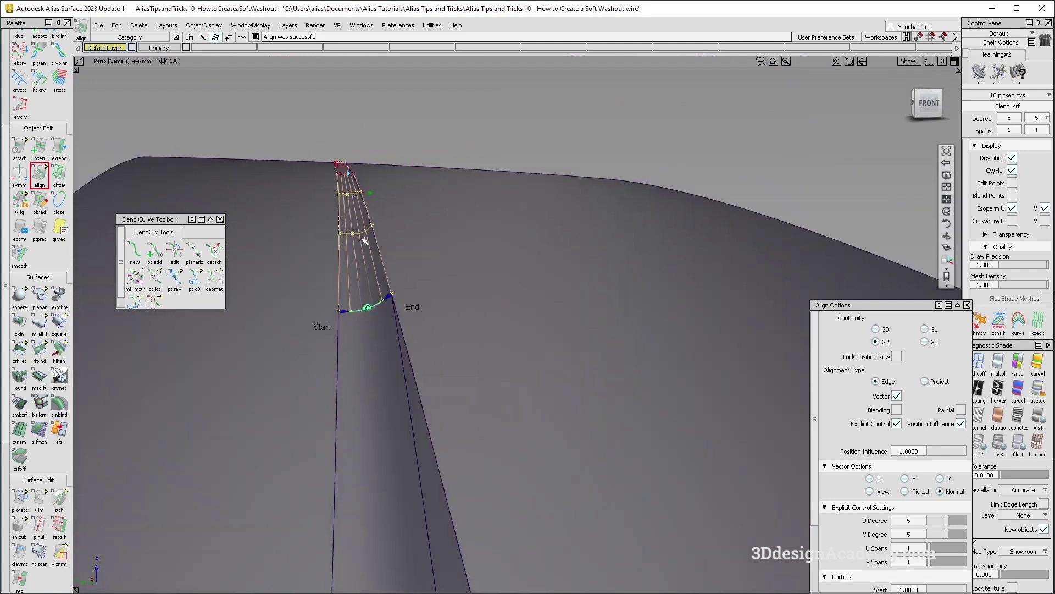
Pick an inner CV of the blend surface with the Transform CV tool and examine the CV layout toward the washout's tip
left_click(385, 312)
right_click_drag(385, 311, 412, 238, "alt+shift")
left_click_drag(381, 208, 455, 250, "alt+shift")
left_click(410, 264)
right_click_drag(454, 251, 455, 301, "alt+shift")
left_click_drag(455, 300, 452, 332, "alt+shift")
right_click_drag(448, 267, 399, 250, "alt+shift")
left_click_drag(399, 251, 448, 254, "ctrl+shift")
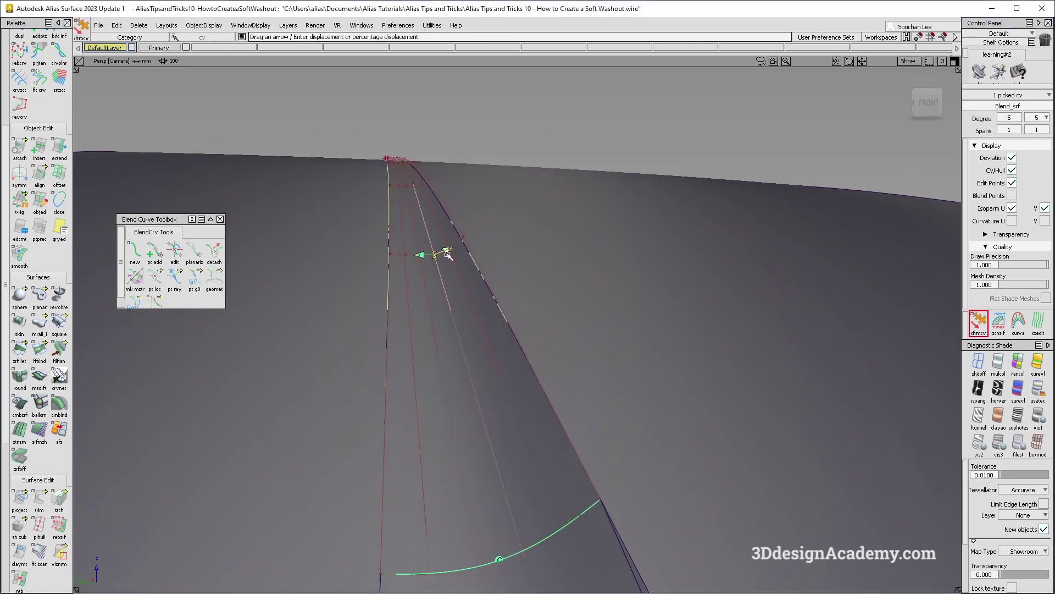
left_click(567, 384)
right_click_drag(453, 282, 533, 307, "alt+shift")
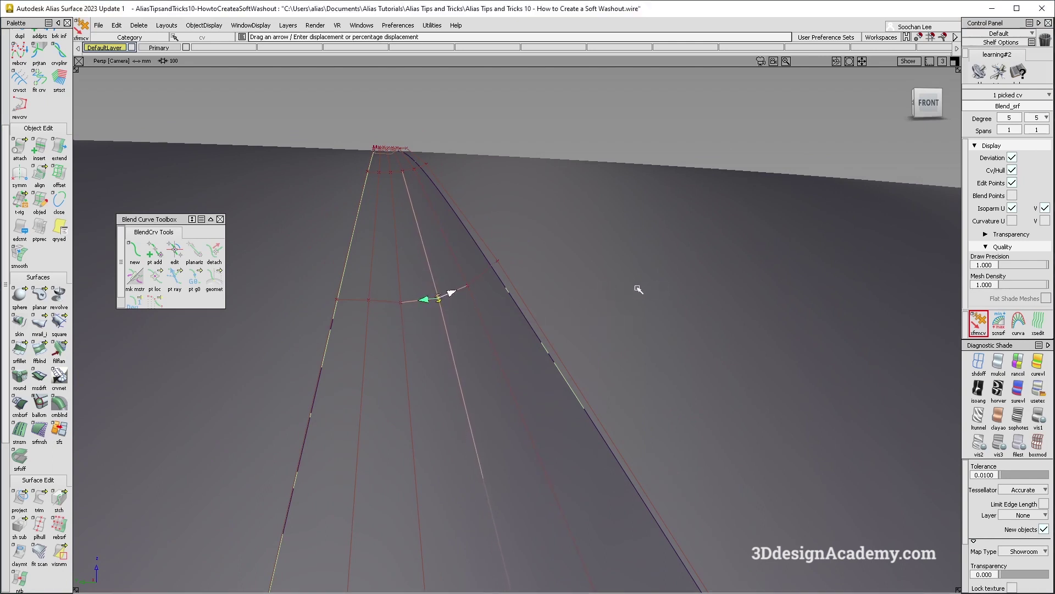
right_click_drag(434, 175, 467, 171, "alt+shift")
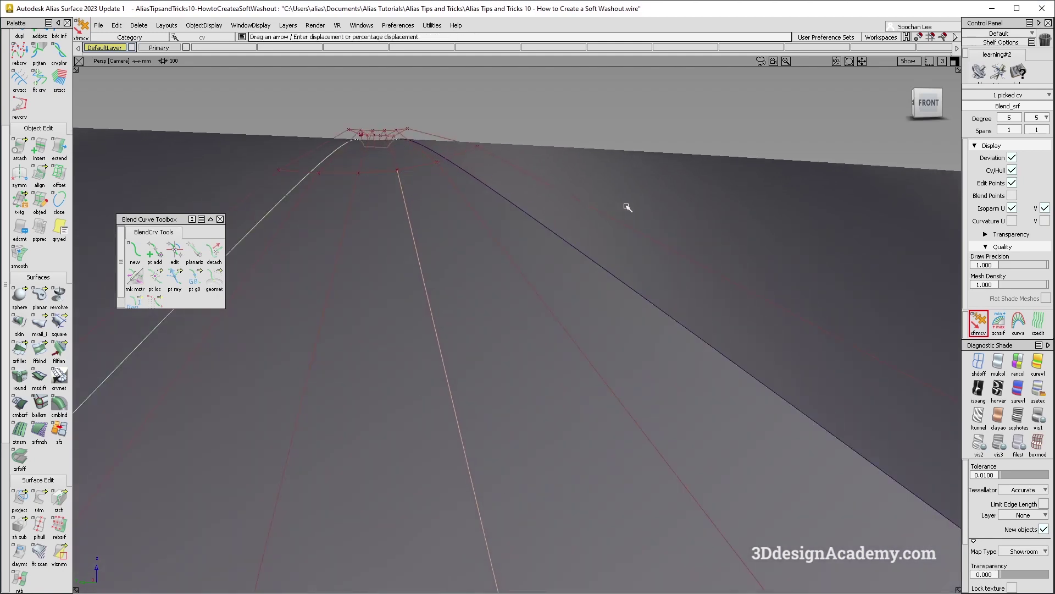
Examine the highlight flow along the aligned blend surface and across its joint with the fillet
left_click_drag(680, 211, 605, 274, "alt+shift")
left_click_drag(477, 317, 643, 451, "alt+shift")
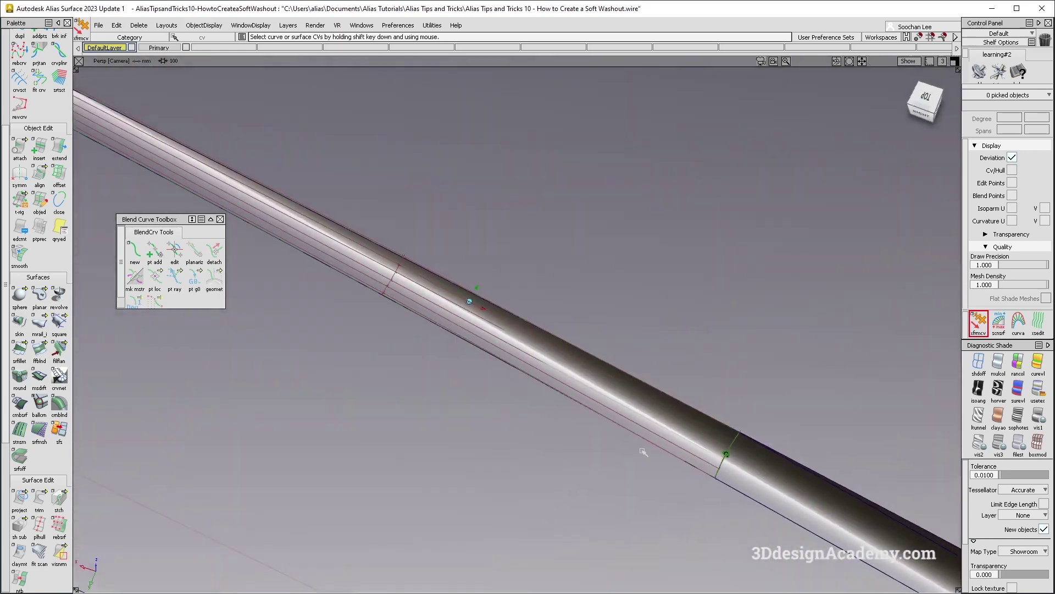
middle_click_drag(419, 315, 518, 328, "alt+shift")
left_click_drag(519, 327, 472, 300, "ctrl+shift")
left_click(304, 197)
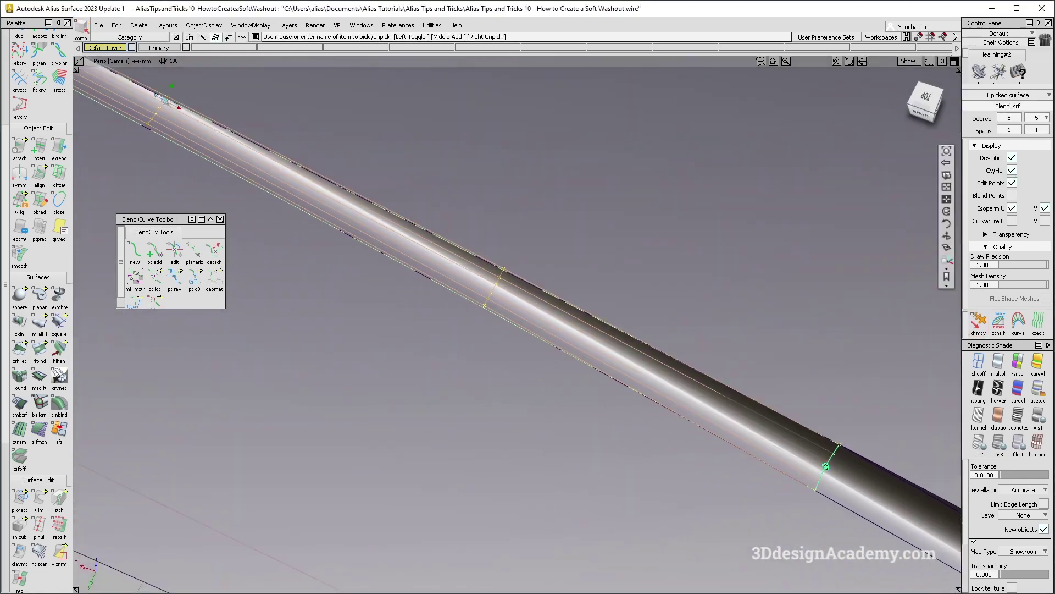
right_click_drag(165, 100, 294, 151, "alt+shift")
middle_click_drag(295, 150, 632, 300, "alt+shift")
mouse_move(632, 300)
left_mouse_down("alt+shift")
mouse_move(311, 146)
mouse_move(297, 116)
mouse_move(337, 147)
left_mouse_up("alt+shift")
right_click_drag(337, 146, 270, 131, "alt+shift")
mouse_move(270, 132)
left_mouse_down("alt+shift")
mouse_move(679, 320)
mouse_move(814, 322)
left_mouse_up("alt+shift")
Hide the CVs on the blend surface and clear the selection
right_click_drag(815, 322, 699, 363, "ctrl+shift")
right_click_drag(699, 363, 608, 320, "alt+shift")
right_click_drag(685, 288, 625, 312, "ctrl+shift")
right_click_drag(625, 312, 534, 334, "alt+shift")
left_click_drag(568, 351, 499, 277, "ctrl+shift")
right_click_drag(487, 273, 617, 252, "alt+shift")
left_click(616, 298)
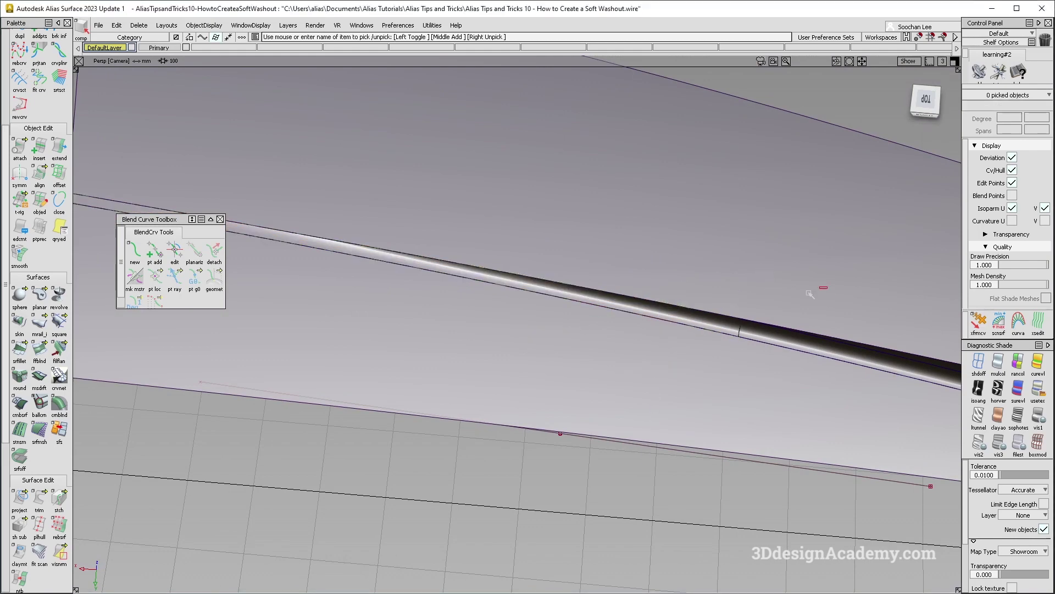
Select all the hood surfaces and delete their construction history
left_click_drag(808, 291, 682, 379)
left_click(138, 25)
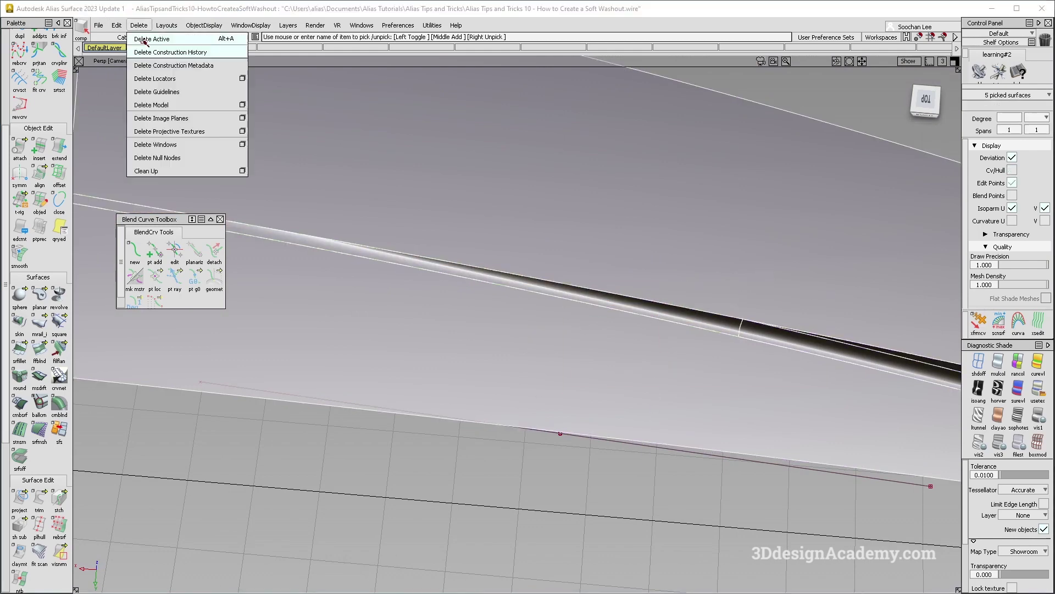
left_click(144, 50)
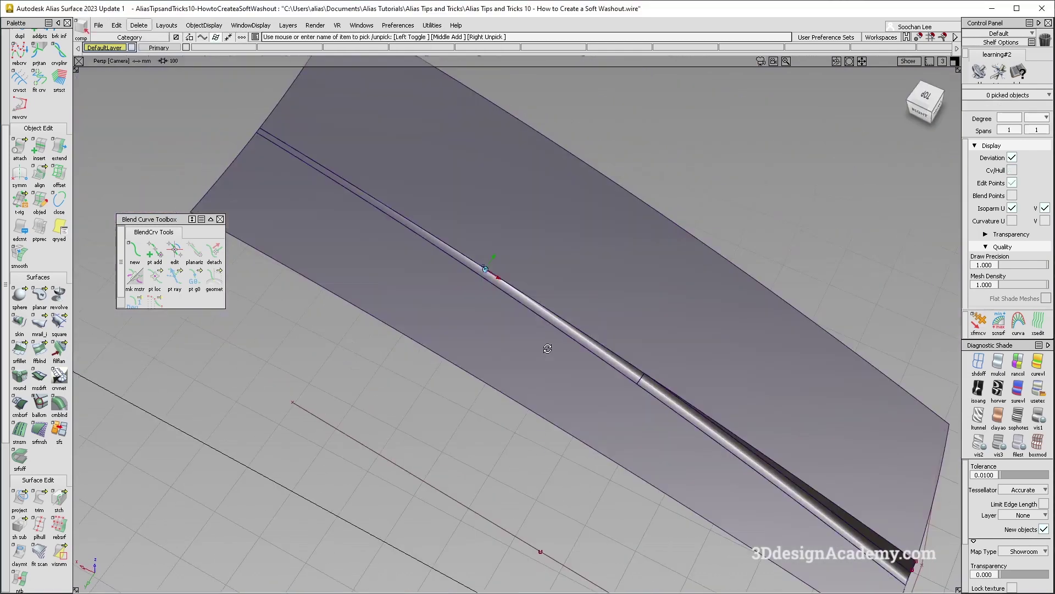
Hide the model lines and examine the highlight of the complete washout on the hood
right_click_drag(699, 421, 697, 445, "ctrl+shift")
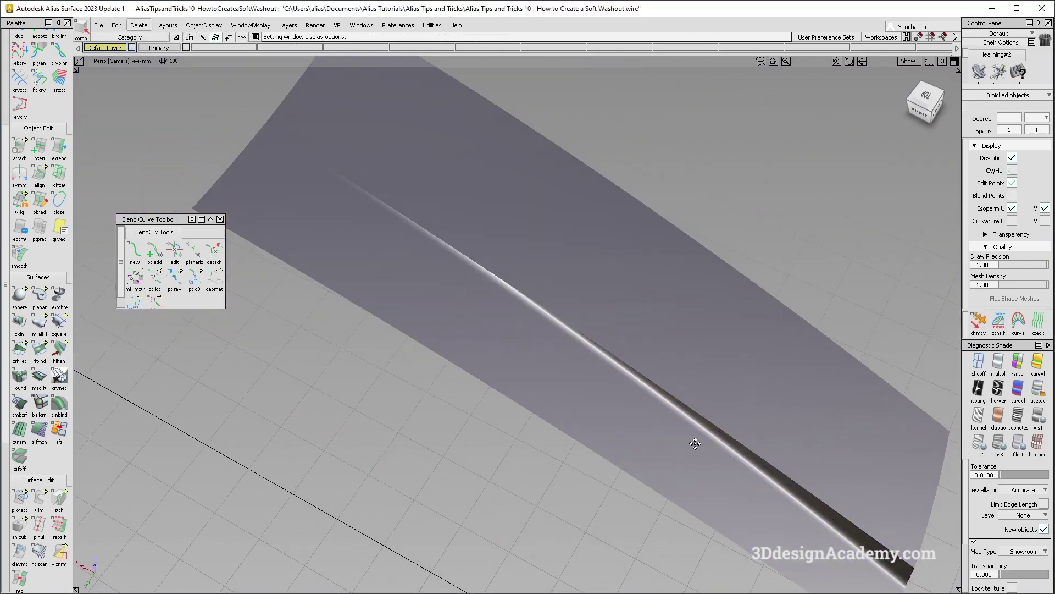
middle_click_drag(697, 446, 472, 286, "alt+shift")
left_click_drag(566, 391, 542, 407, "alt+shift")
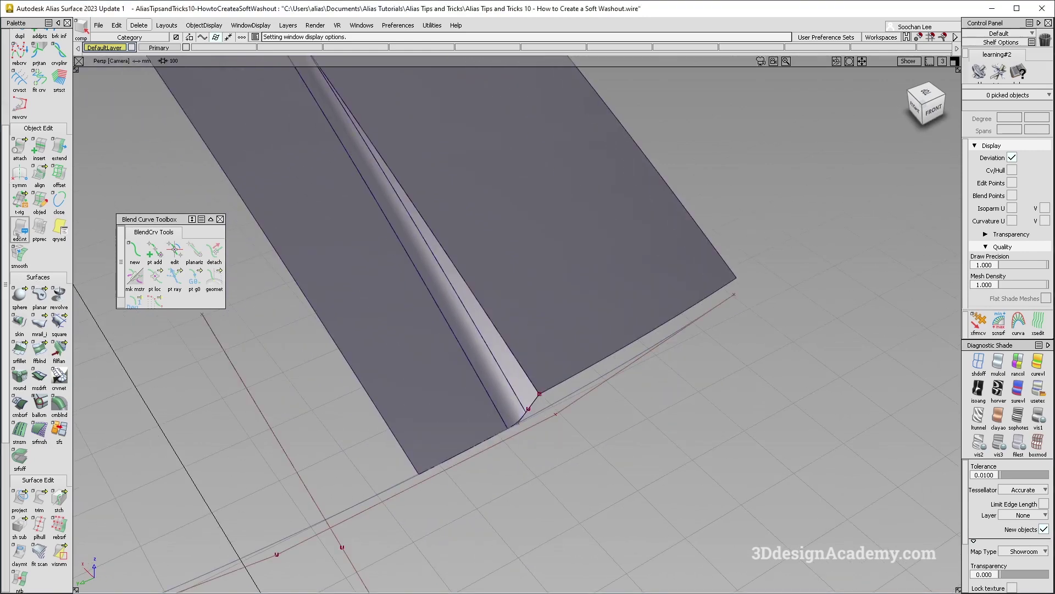
Build a G2 surface fillet with a chordal length of 10 along the remaining sharp edge between the adjacent hood panel and the washout surfaces
left_click(20, 350)
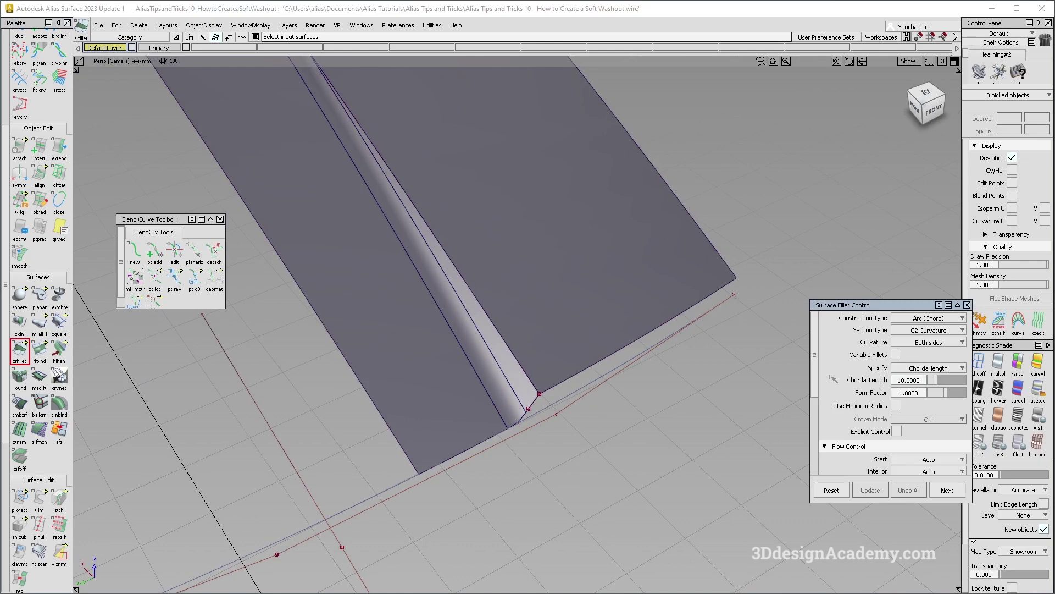
right_click_drag(448, 395, 522, 381, "alt+shift")
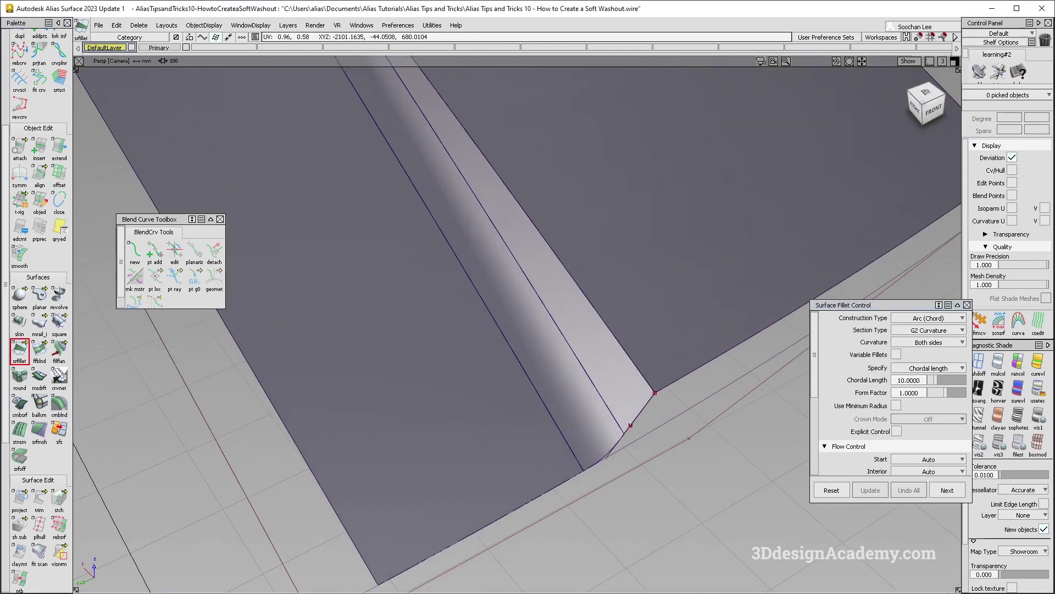
left_click_drag(605, 219, 469, 272, "alt+shift")
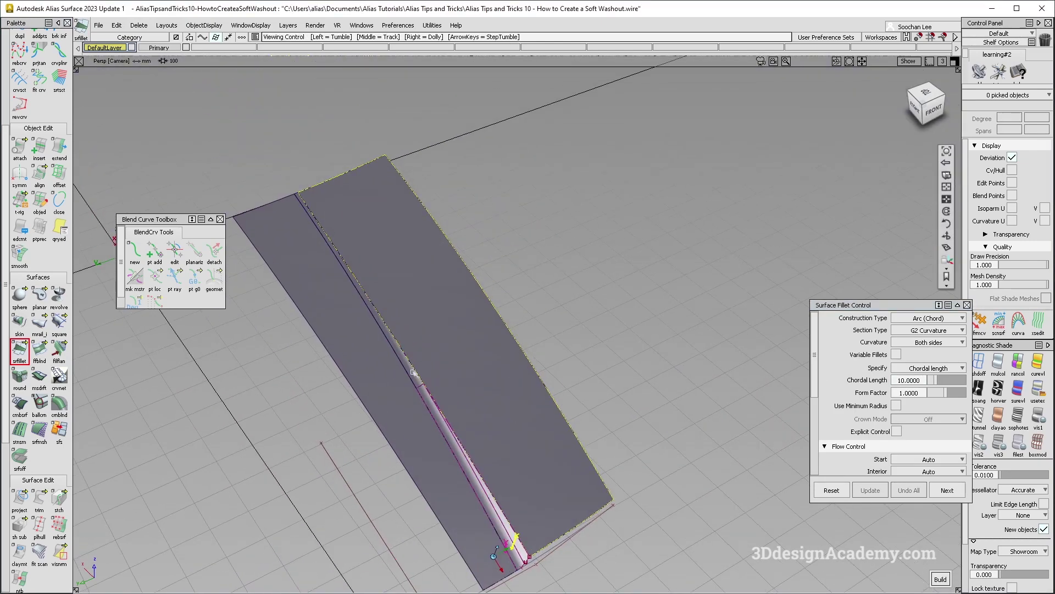
right_click_drag(413, 372, 474, 368, "alt+shift")
left_click_drag(427, 397, 555, 396, "alt+shift")
middle_click_drag(407, 352, 804, 406, "alt+shift")
left_click_drag(379, 372, 383, 318, "alt+shift")
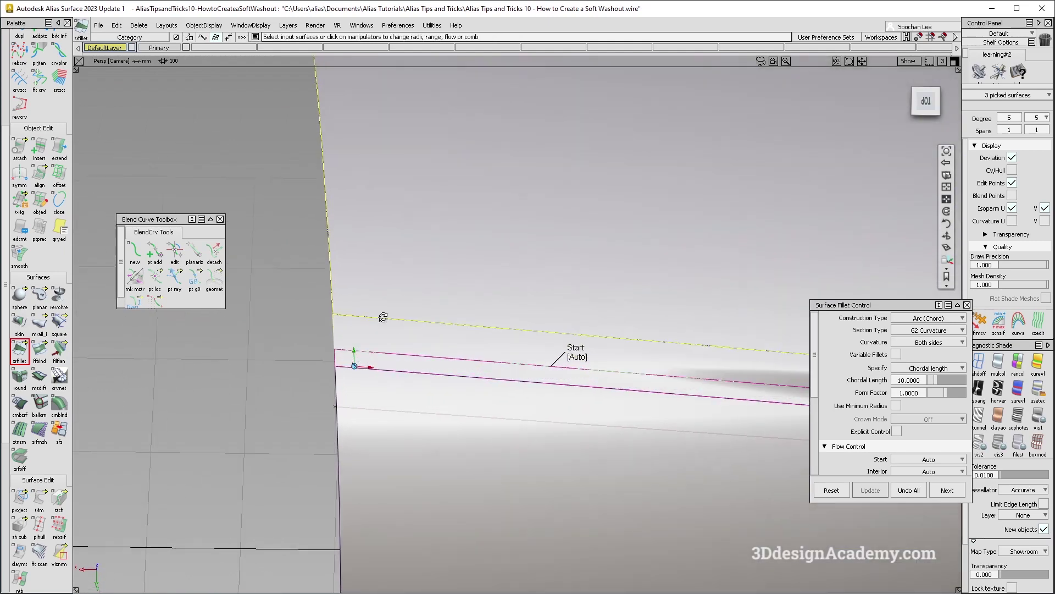
Set the new fillet's start and end flow control to Edge Align, update it and clear the selection
left_click(579, 357)
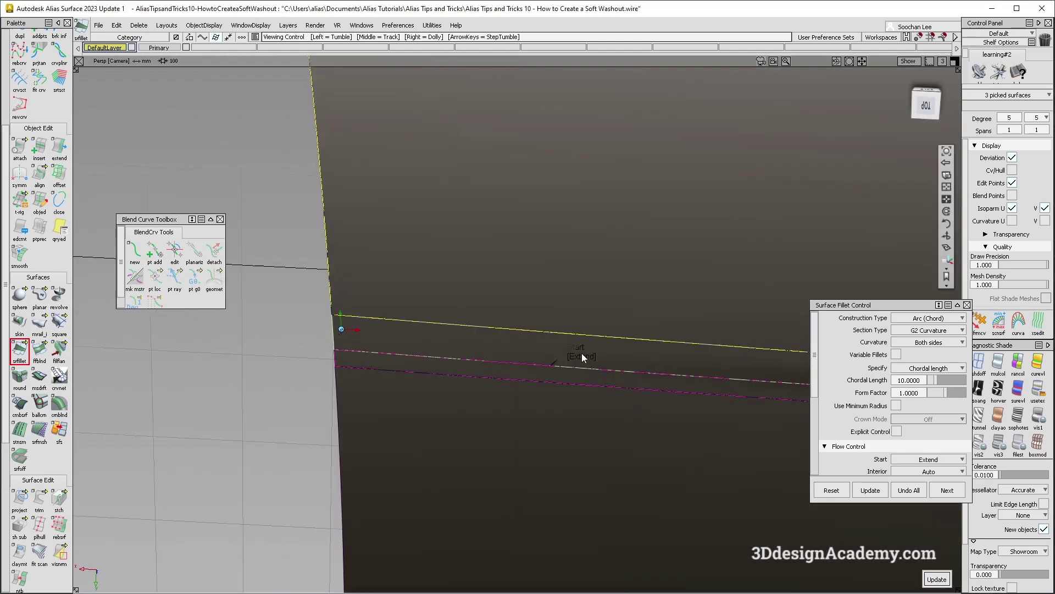
right_click_drag(593, 362, 592, 332, "alt+shift")
middle_click_drag(591, 332, 510, 354, "alt+shift")
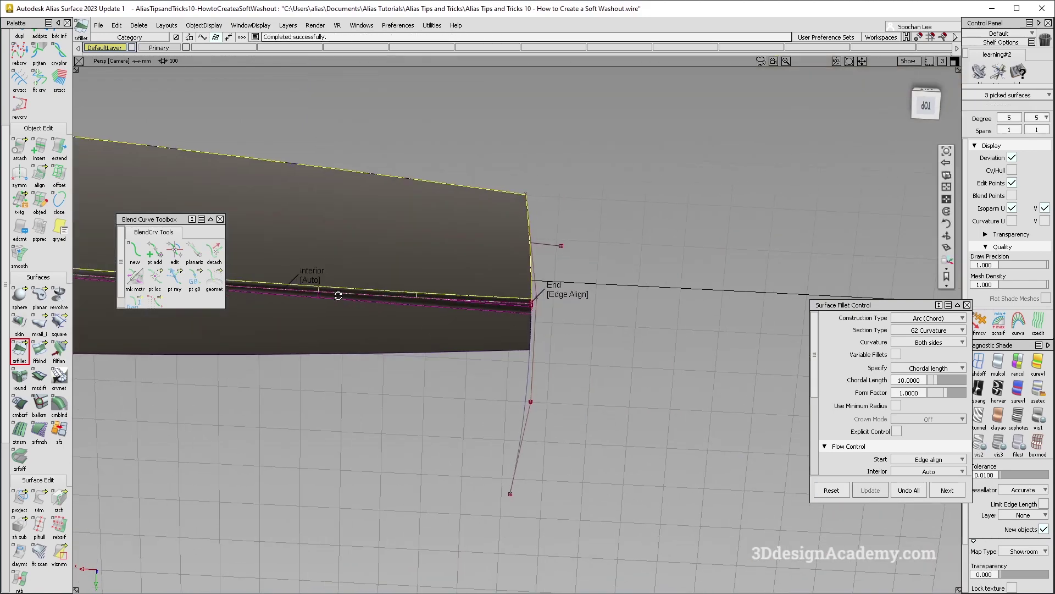
scroll(355, 300, "up", 5)
left_click_drag(451, 307, 502, 323, "alt+shift")
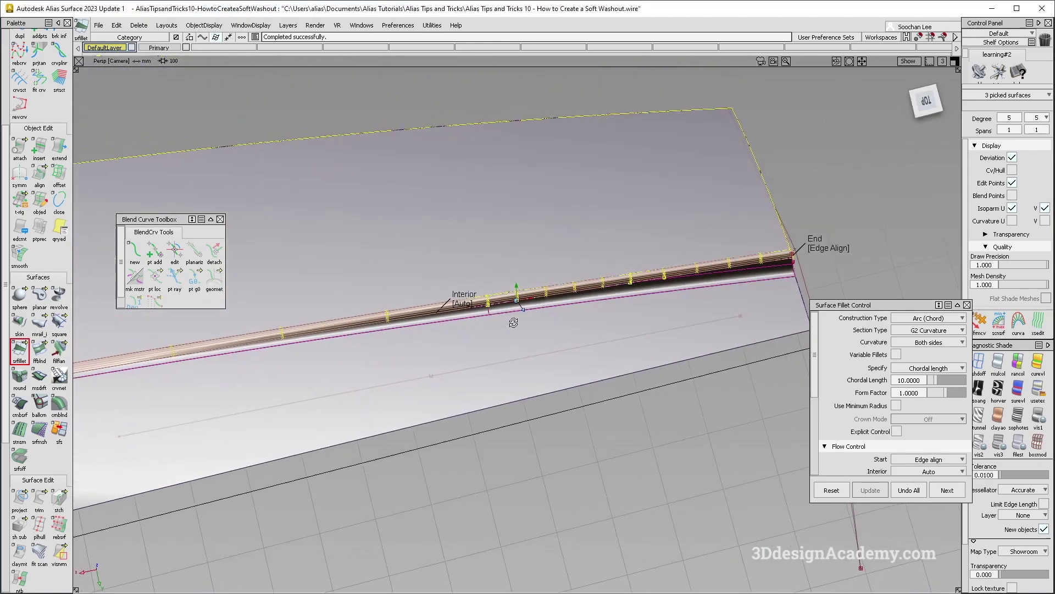
middle_click_drag(502, 323, 537, 289, "alt+shift")
right_click_drag(538, 290, 410, 407, "alt+shift")
left_click_drag(434, 357, 434, 308, "ctrl+shift")
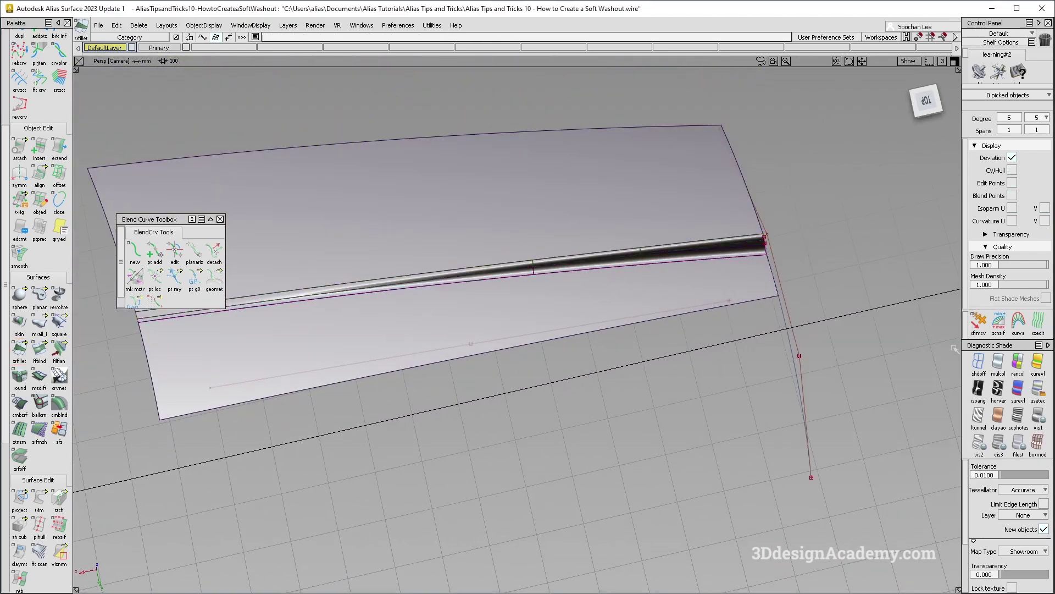
Apply the multi-color shade with the model lines hidden and examine the highlight over the filleted washout from several angles
left_click(998, 363)
right_click_drag(631, 350, 632, 396, "ctrl+shift")
right_click_drag(625, 391, 568, 281, "ctrl+shift")
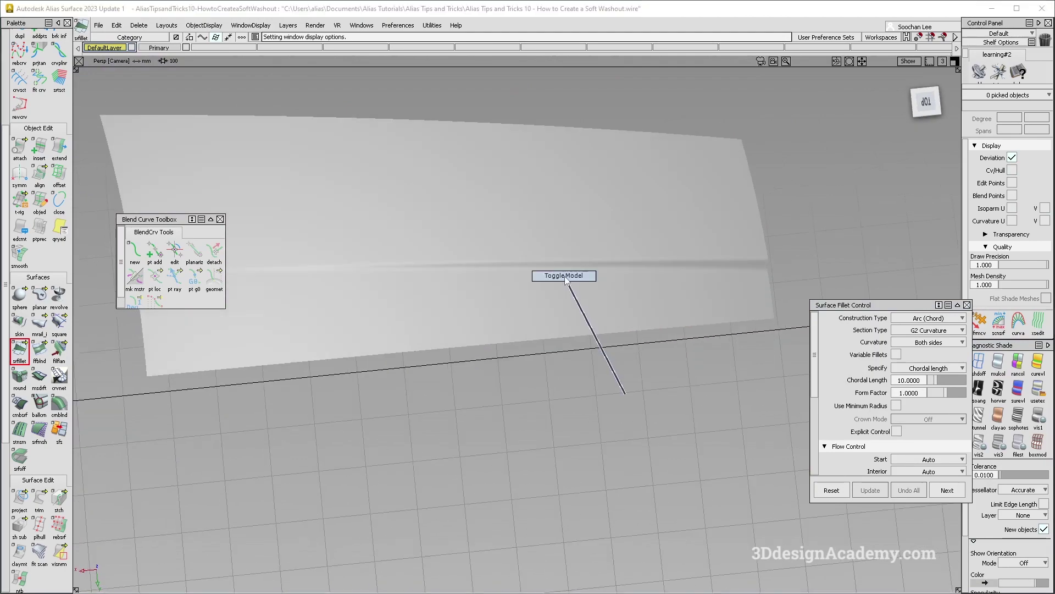
left_click_drag(561, 316, 452, 279, "alt+shift")
right_click_drag(451, 279, 400, 308, "alt+shift")
left_click_drag(400, 309, 450, 308, "alt+shift")
right_click_drag(536, 332, 539, 377, "ctrl+shift")
left_click_drag(539, 377, 566, 368, "alt+shift")
right_click_drag(566, 368, 529, 420, "alt+shift")
right_click_drag(542, 368, 587, 450, "ctrl+shift")
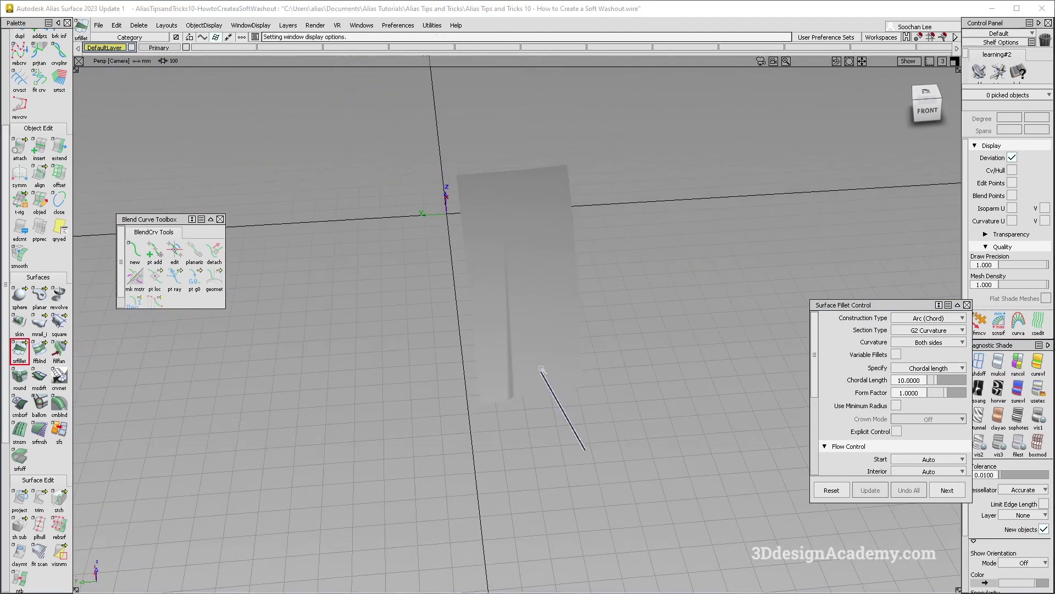
right_click_drag(473, 380, 497, 315, "alt+shift")
Turn on symmetry for the DefaultLayer and Primary layers to mirror the hood
left_click(118, 48)
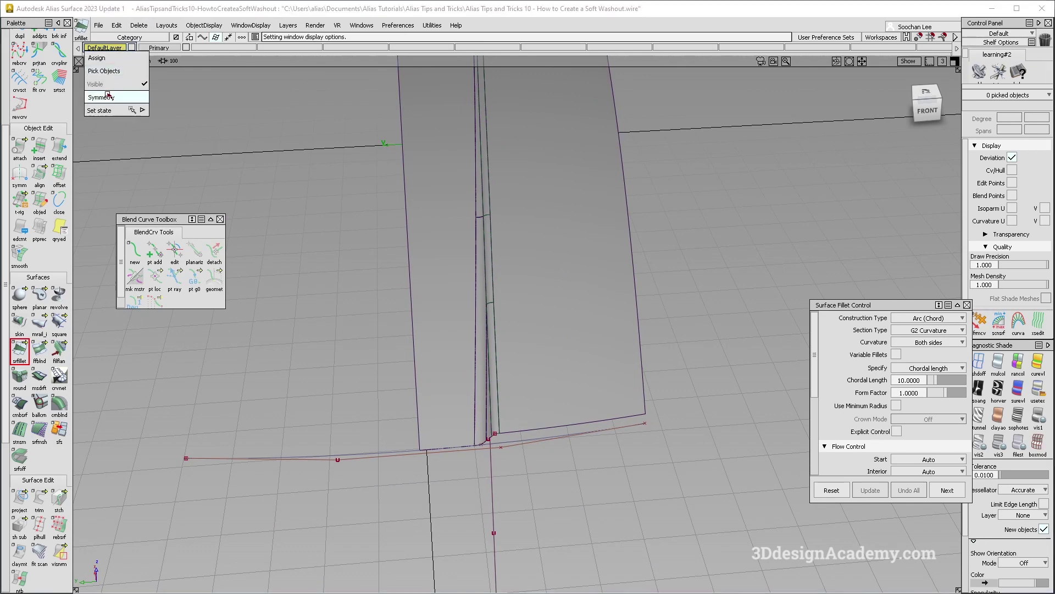
left_click(109, 97)
middle_click_drag(452, 361, 481, 333, "alt+shift")
left_click(159, 48)
left_click(157, 96)
Examine the highlights of both washouts on the mirrored hood from several angles with the model lines hidden
left_click_drag(423, 292, 377, 239, "alt+shift")
right_click_drag(538, 406, 476, 329, "ctrl+shift")
left_click_drag(440, 297, 292, 391, "alt+shift")
right_click_drag(665, 259, 627, 285, "alt+shift")
middle_click_drag(627, 285, 617, 301, "alt+shift")
mouse_move(616, 301)
left_mouse_down("alt+shift")
mouse_move(641, 299)
mouse_move(686, 266)
mouse_move(672, 395)
left_mouse_up("alt+shift")
right_click_drag(683, 404, 632, 338, "ctrl+shift")
right_click_drag(627, 340, 605, 322, "alt+shift")
left_click_drag(605, 323, 612, 314, "alt+shift")
right_click_drag(664, 335, 655, 309, "ctrl+shift")
mouse_move(571, 322)
left_mouse_down("alt+shift")
mouse_move(705, 443)
mouse_move(698, 408)
left_mouse_up("alt+shift")
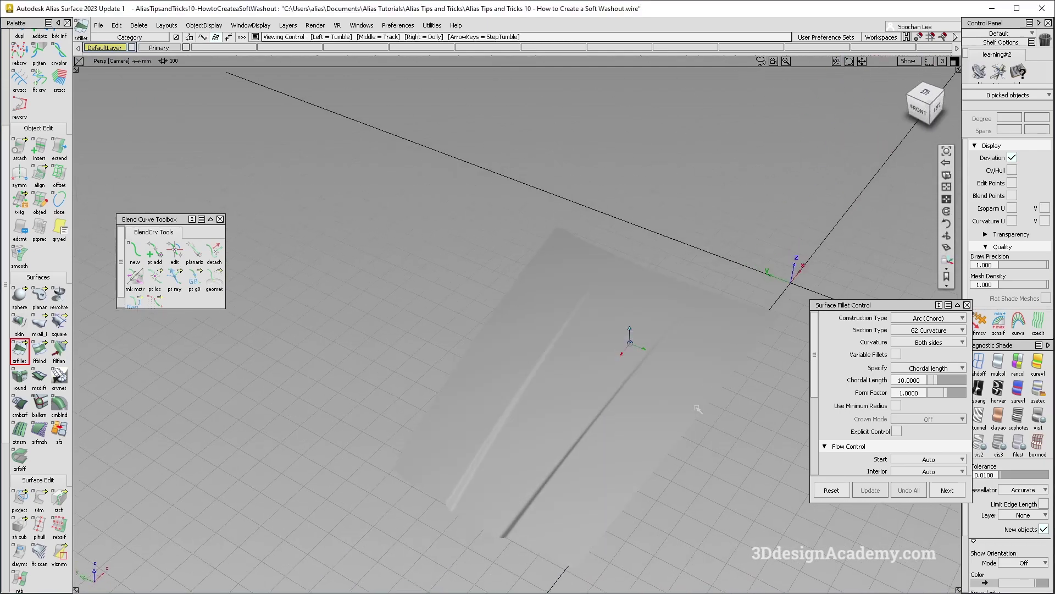
middle_click_drag(699, 408, 680, 365, "alt+shift")
Switch the mirrored hood to the usetex diagnostic shade with the model lines shown and review the full shape
left_click(1039, 389)
mouse_move(580, 323)
left_mouse_down("alt+shift")
mouse_move(582, 425)
mouse_move(607, 304)
mouse_move(638, 368)
left_mouse_up("alt+shift")
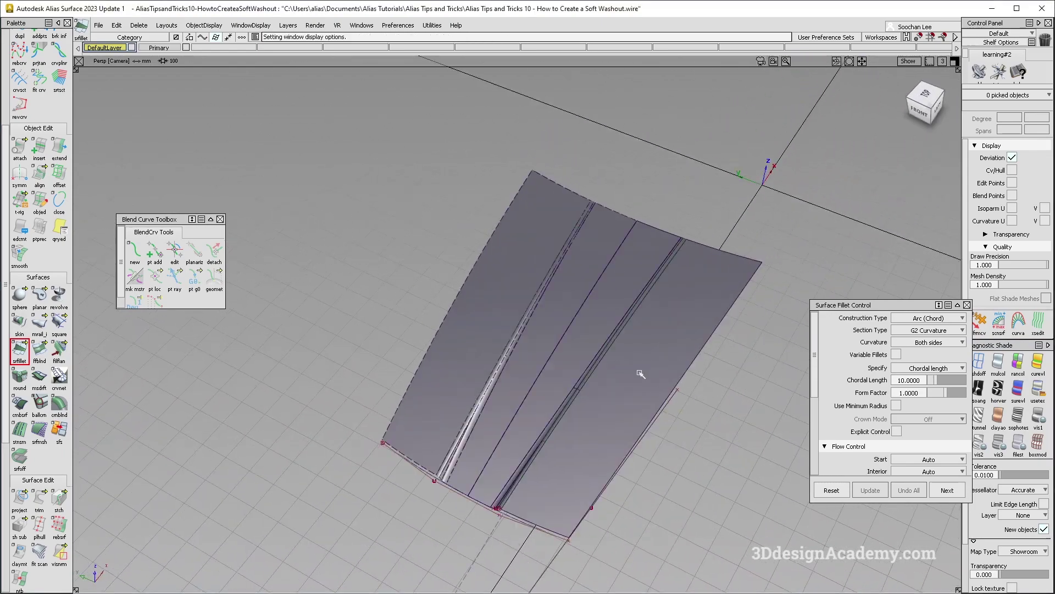
middle_click_drag(605, 370, 591, 372, "alt+shift")
key("ctrl+m")
left_click_drag(591, 373, 590, 291, "alt+shift")
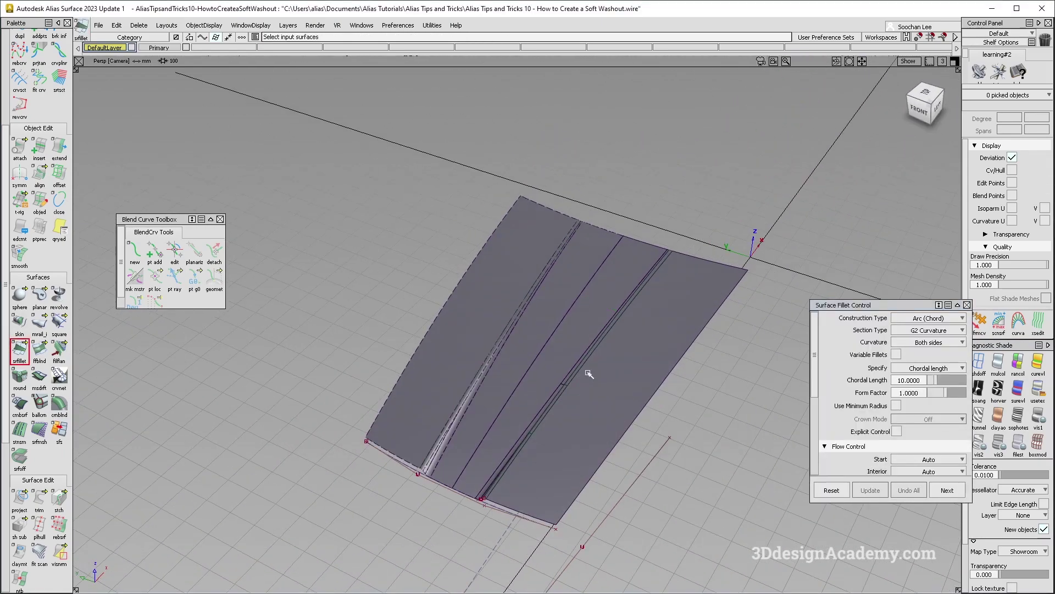